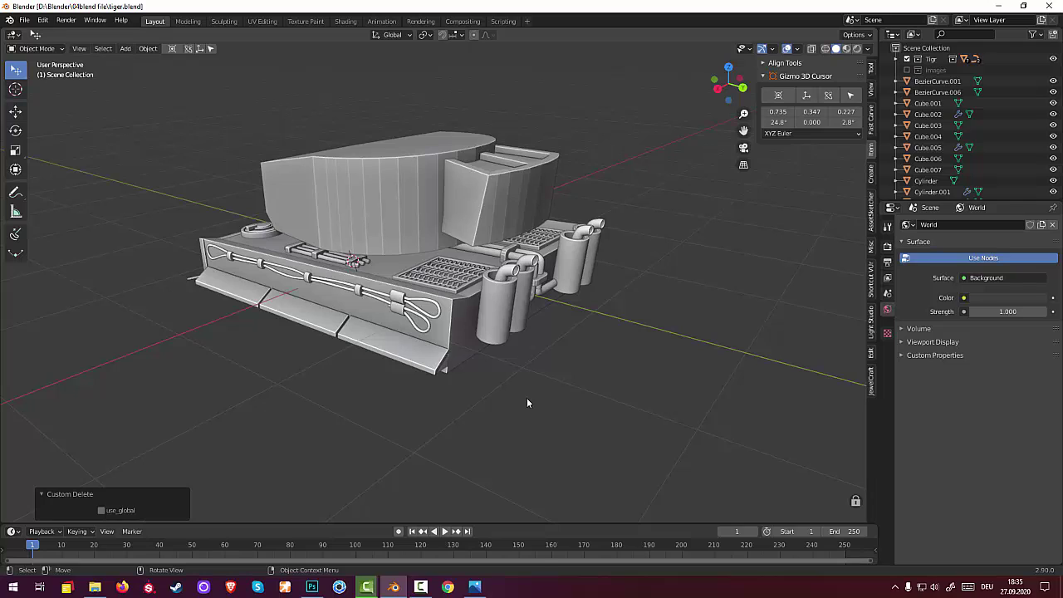
Step: Add a cube and scale it down to about 0.21
key("shift+a")
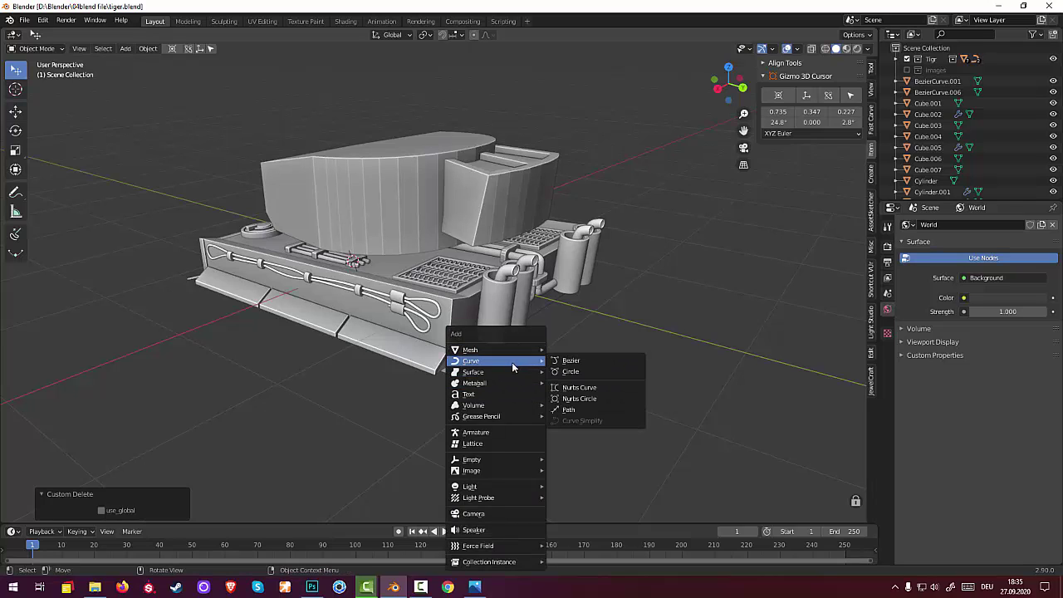
mouse_move(495, 350)
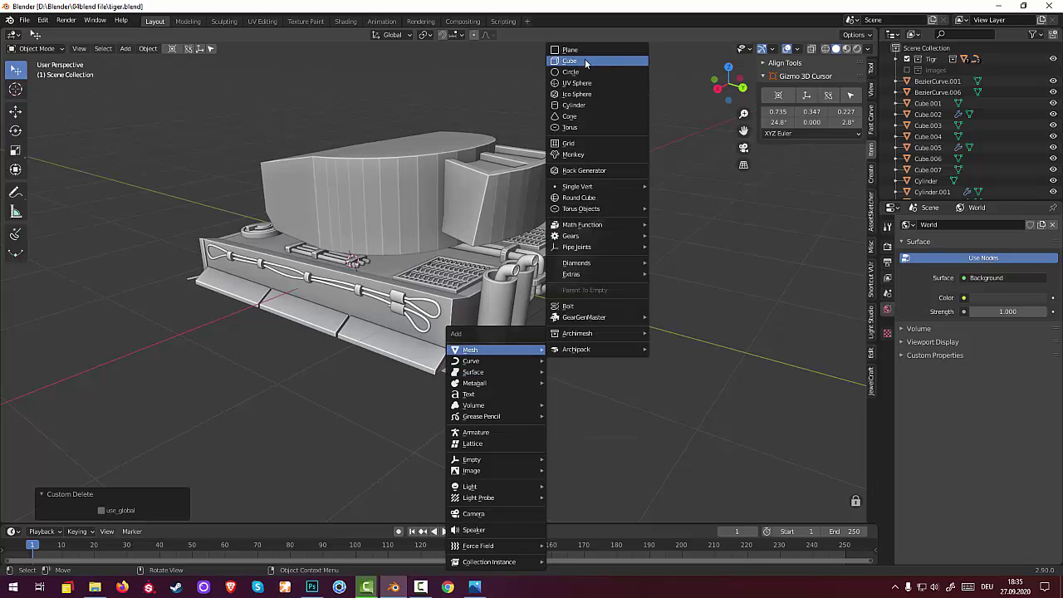
left_click(569, 64)
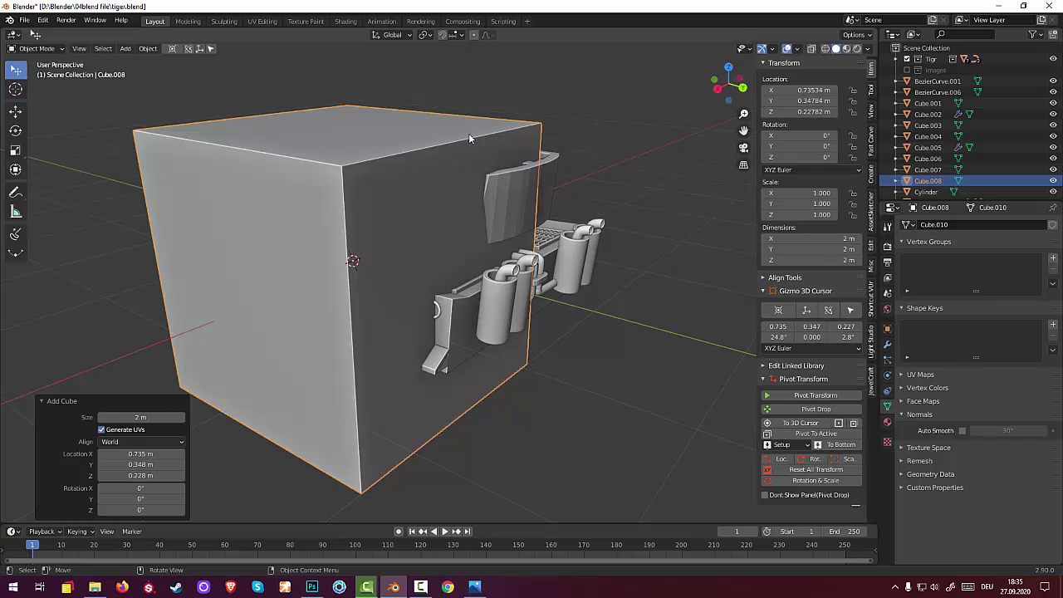
key("s")
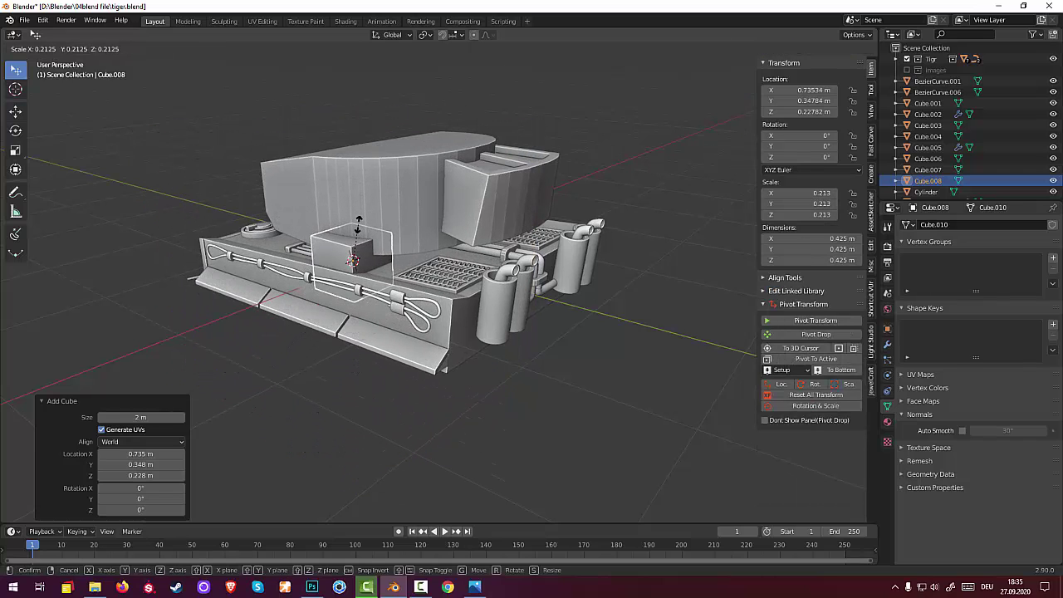
left_click(357, 226)
Step: Move the small cube beside the tank's rear, next to the exhaust pipes
middle_click_drag(442, 362, 586, 367)
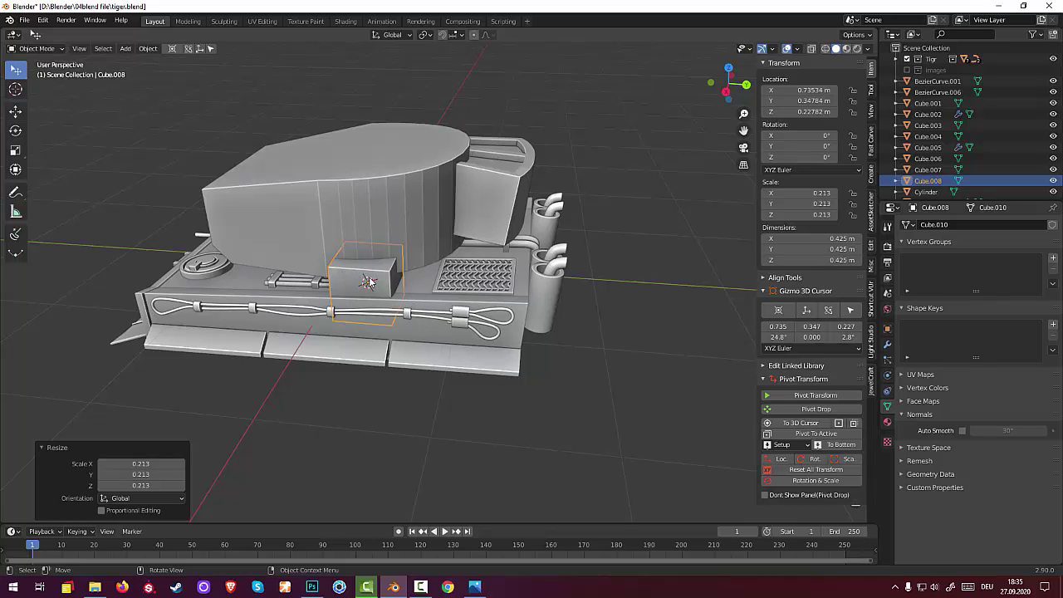
key("g")
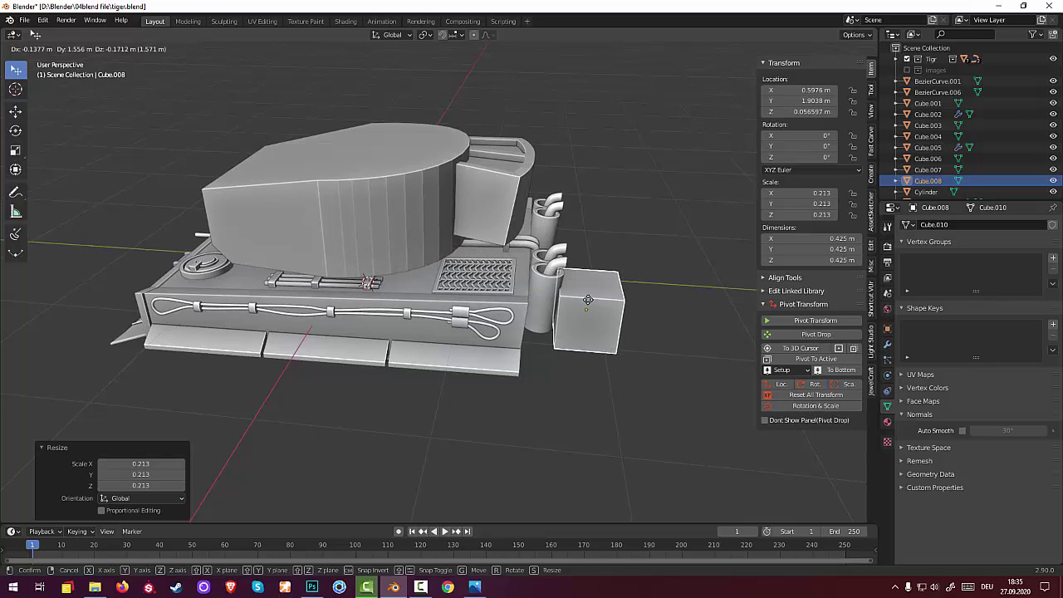
left_click(590, 303)
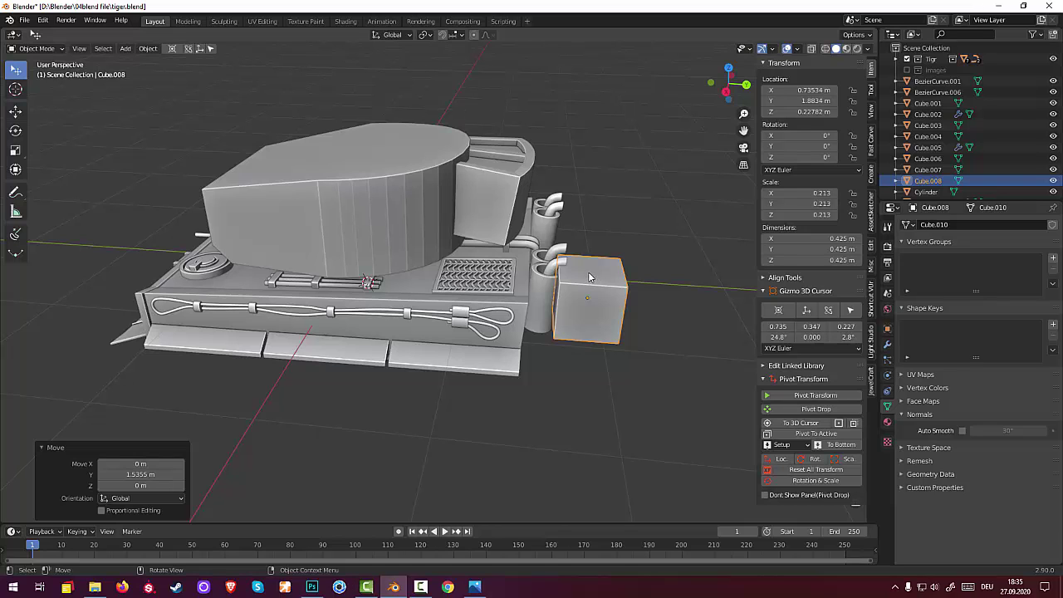
left_click(797, 291)
Step: Flatten the cube along Z into a thin plate of about 0.06
key("s")
key("z")
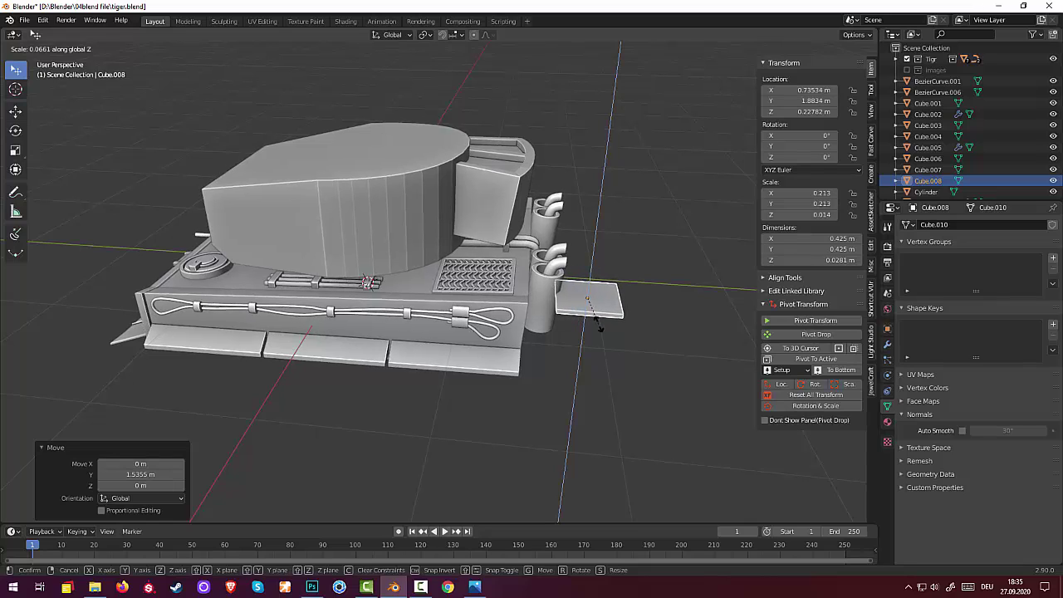
left_click(600, 326)
mouse_move(621, 332)
middle_mouse_down()
mouse_move(555, 339)
mouse_move(531, 370)
middle_mouse_up()
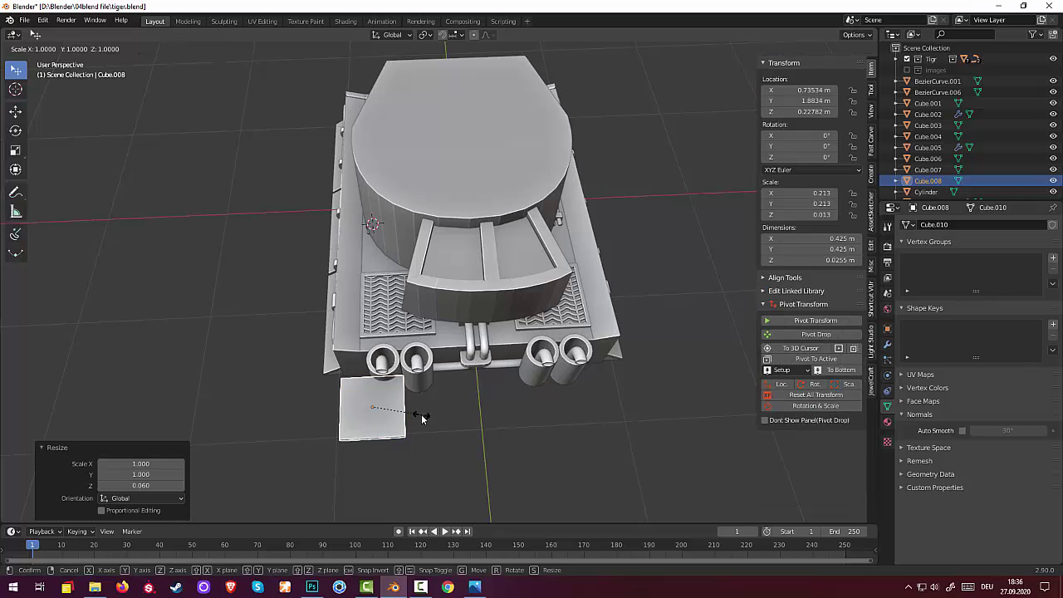
Step: Narrow the thin plate along X to about 0.61
key("s")
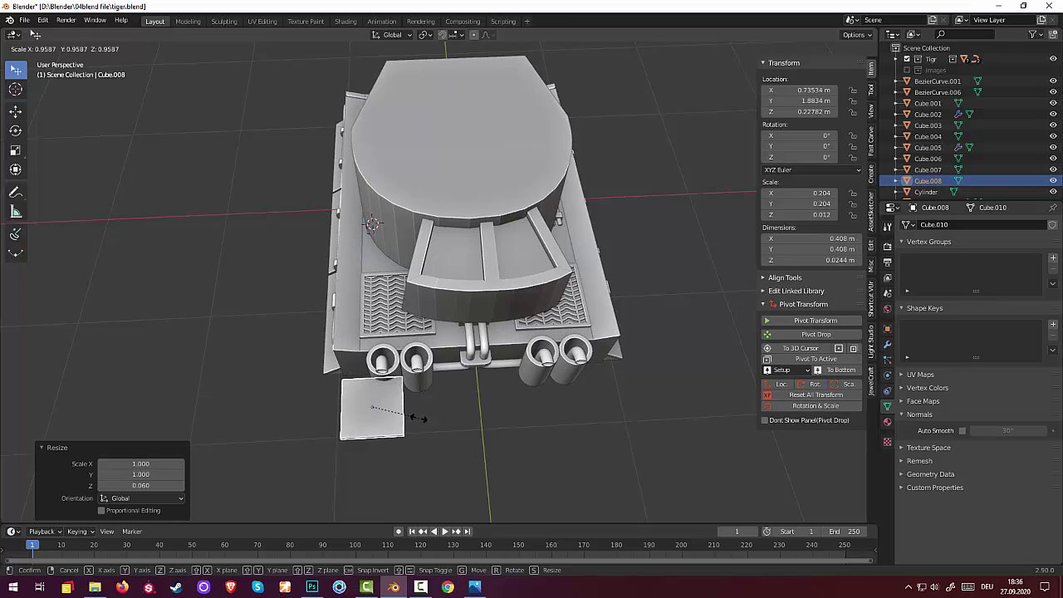
key("x")
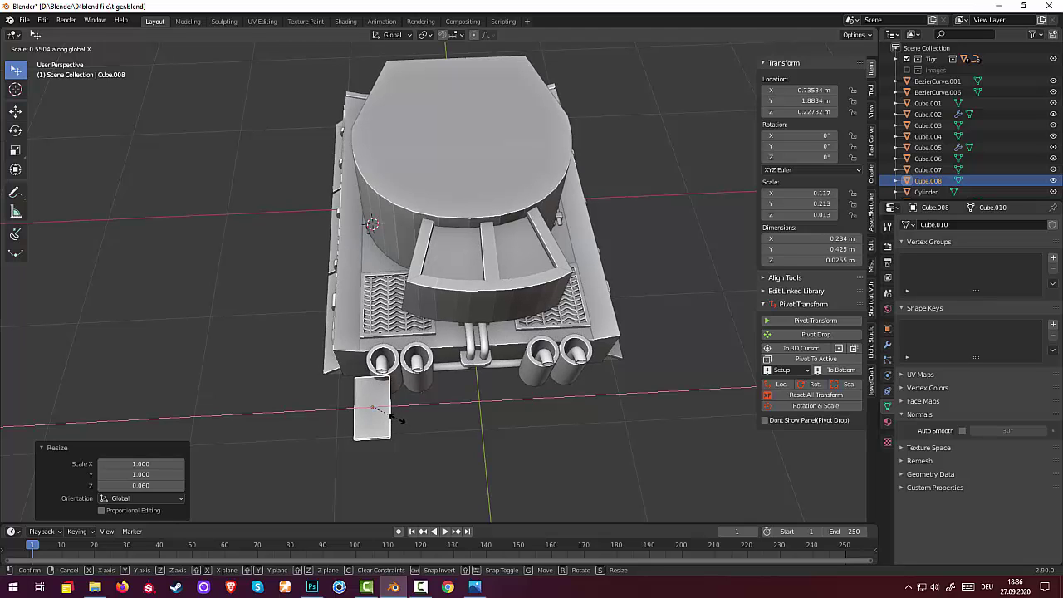
left_click(399, 419)
mouse_move(399, 417)
middle_mouse_down()
mouse_move(456, 409)
mouse_move(460, 391)
mouse_move(509, 412)
middle_mouse_up()
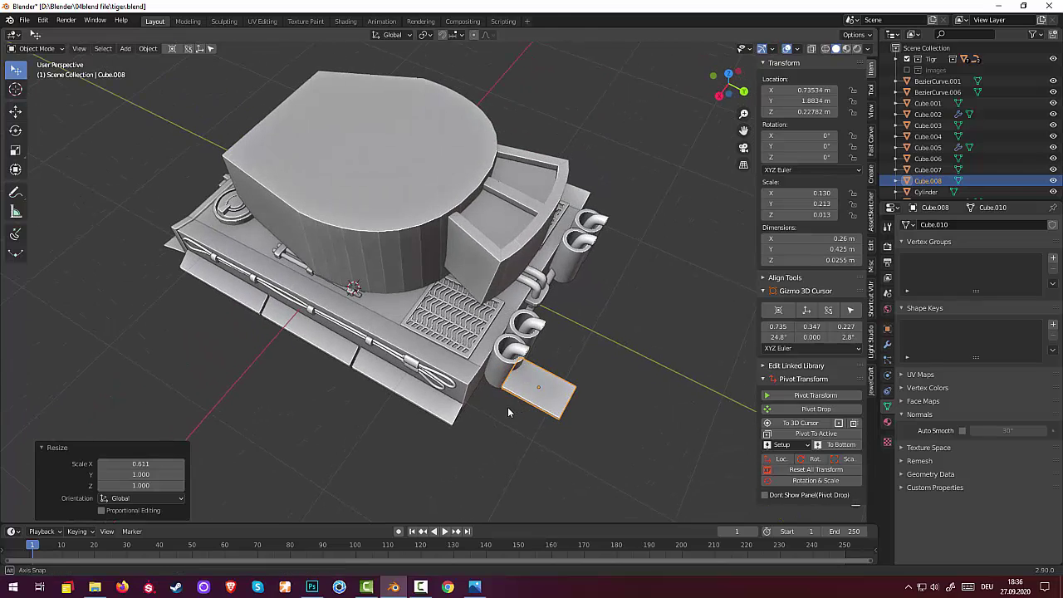
left_click(24, 50)
Step: In Edit Mode, add a loop cut across the plate
left_click(37, 74)
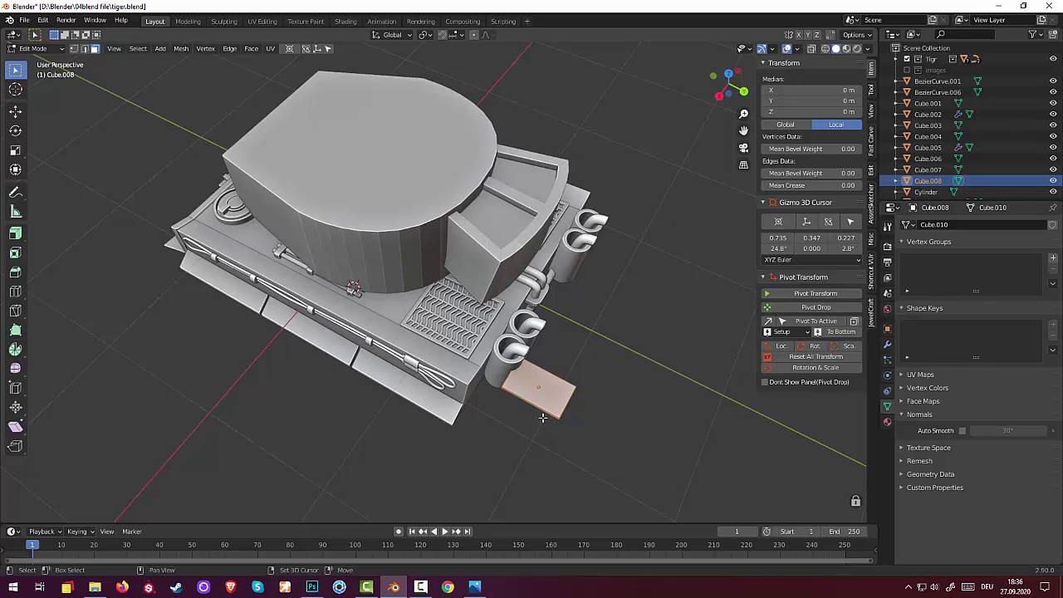
key("ctrl+r")
left_click(541, 410)
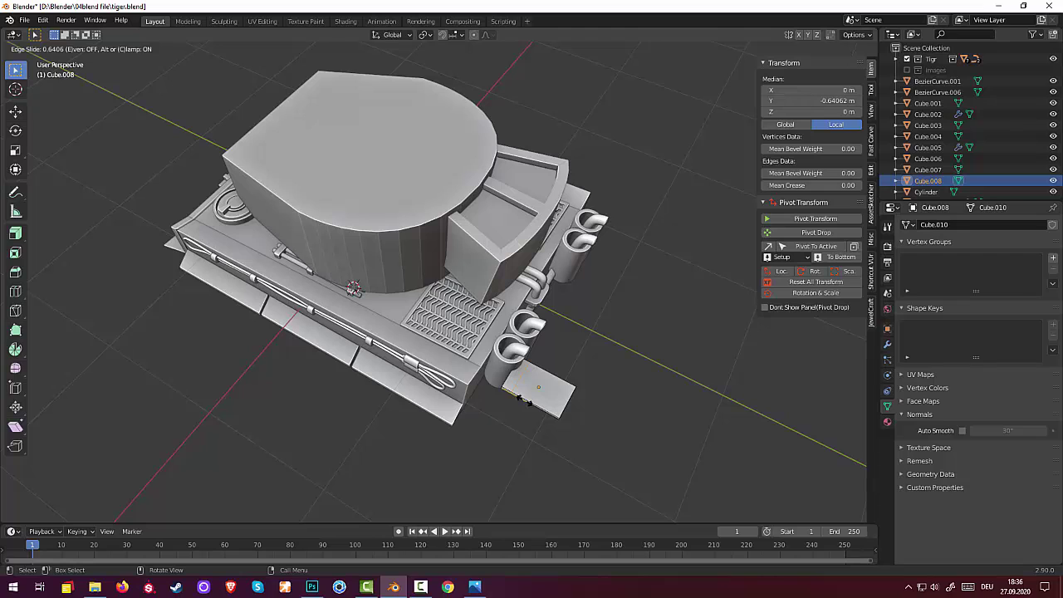
left_click(524, 404)
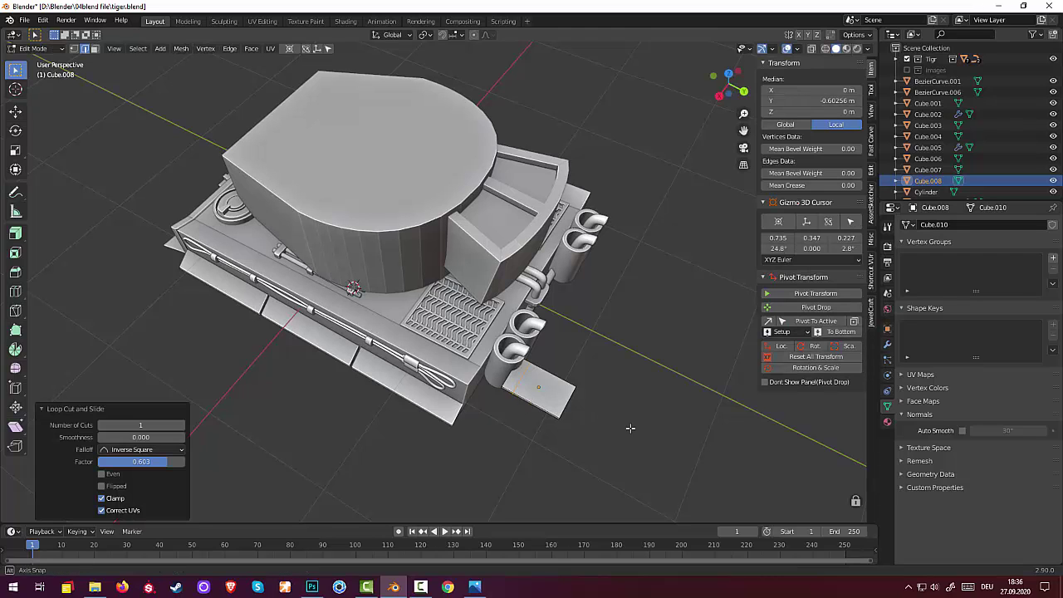
middle_click_drag(630, 427, 598, 382)
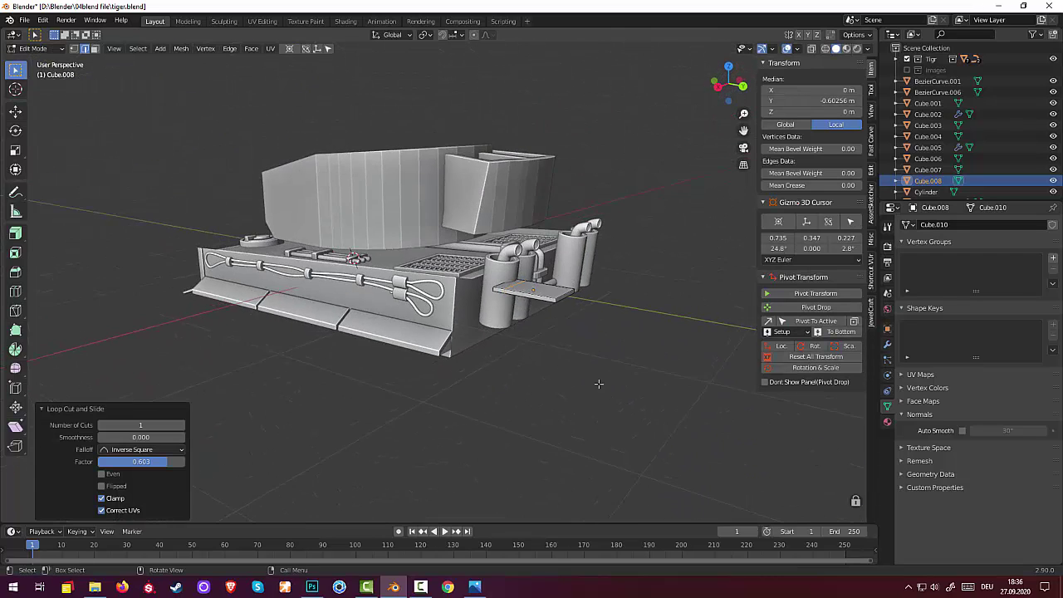
scroll(598, 383, "up", 3)
Step: Select the plate's outer face and extrude it along its normal
left_click(549, 328)
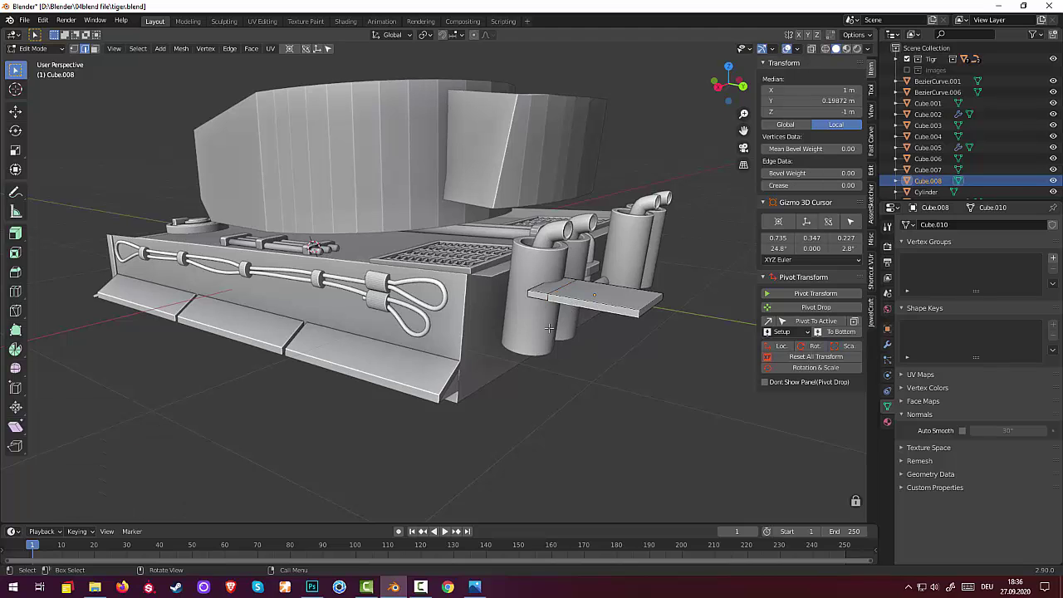
left_click(33, 58)
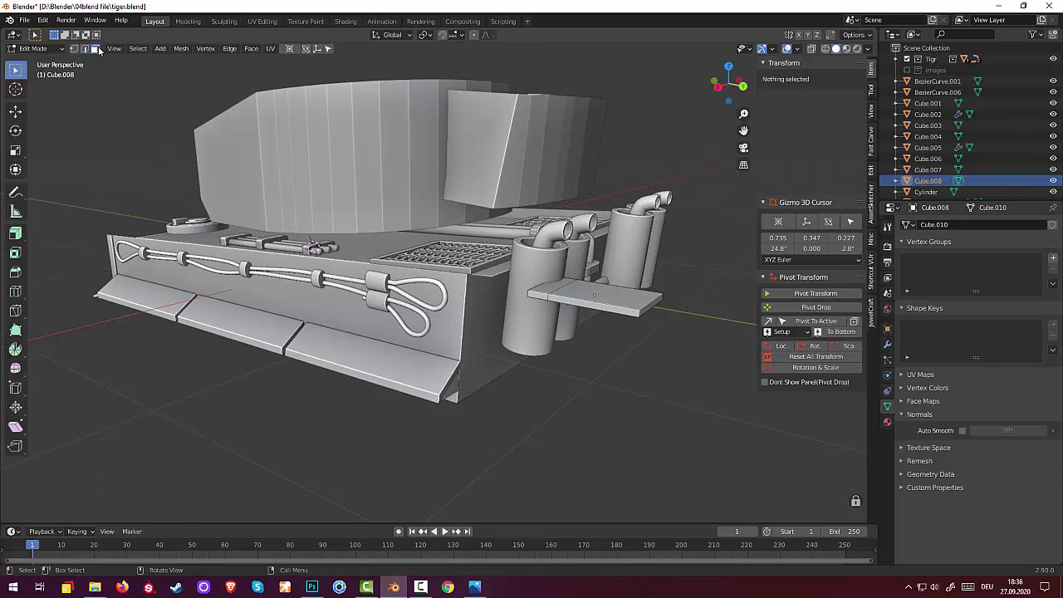
left_click(592, 305)
middle_click_drag(671, 307, 618, 354)
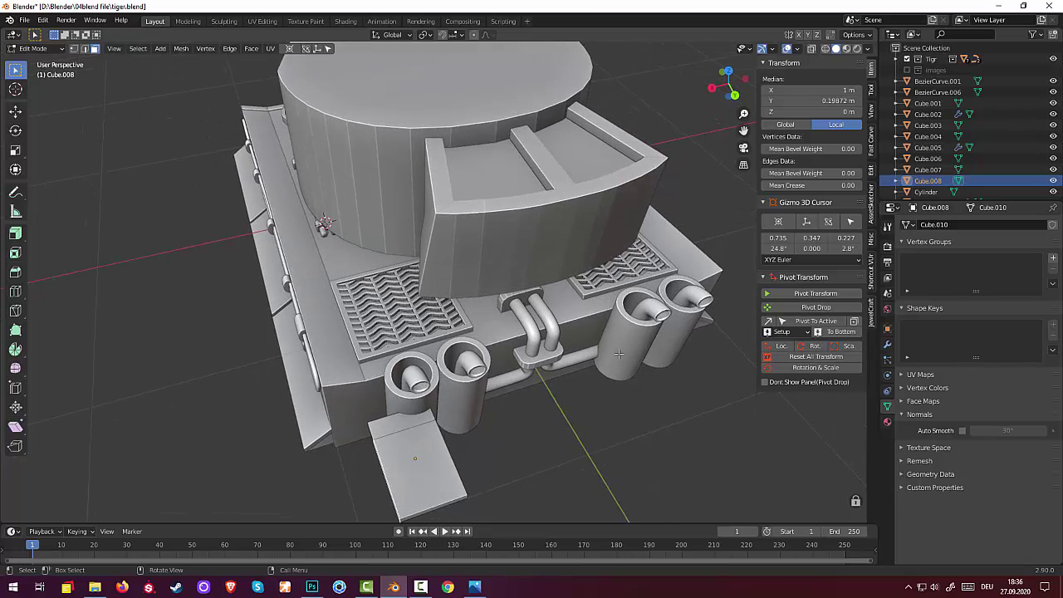
scroll(614, 357, "down", 3)
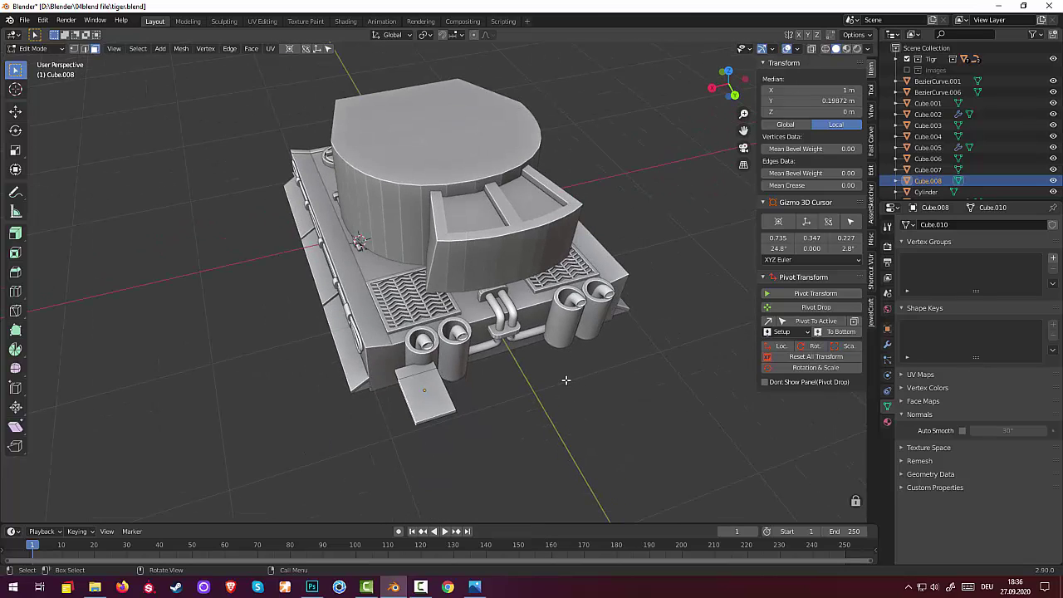
key("g")
key("z")
key("z")
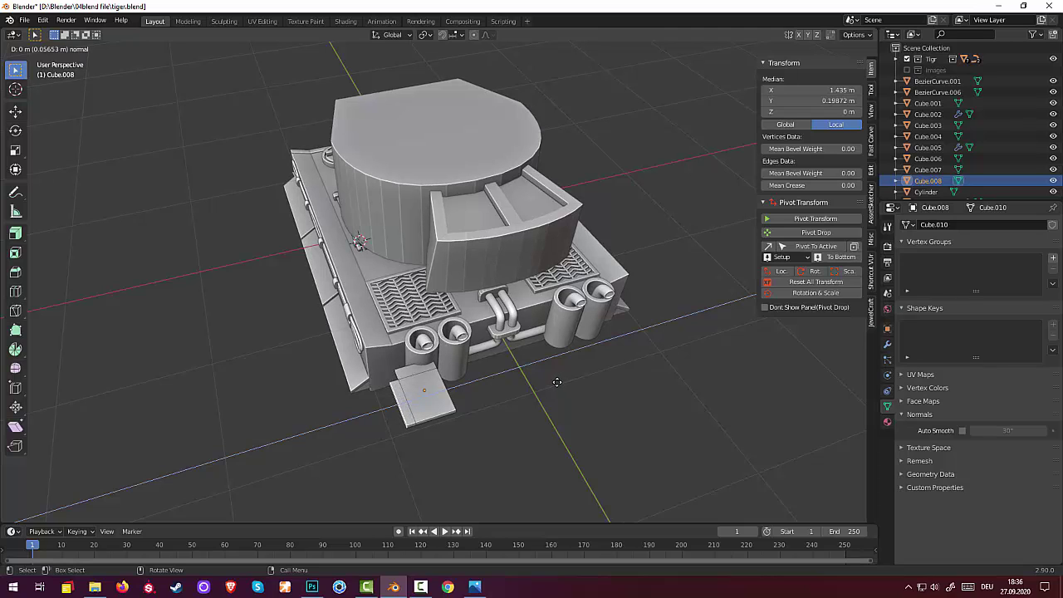
Step: Confirm the extrusion and move another part of the plate by -1 along Y
left_click(554, 382)
middle_click_drag(552, 382, 480, 393)
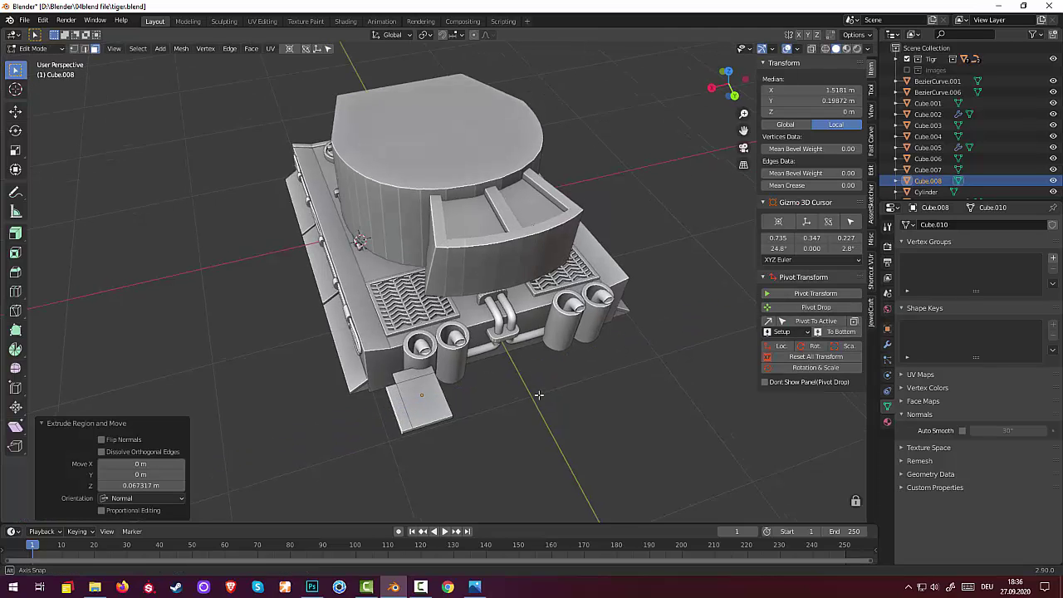
middle_click_drag(377, 400, 295, 308)
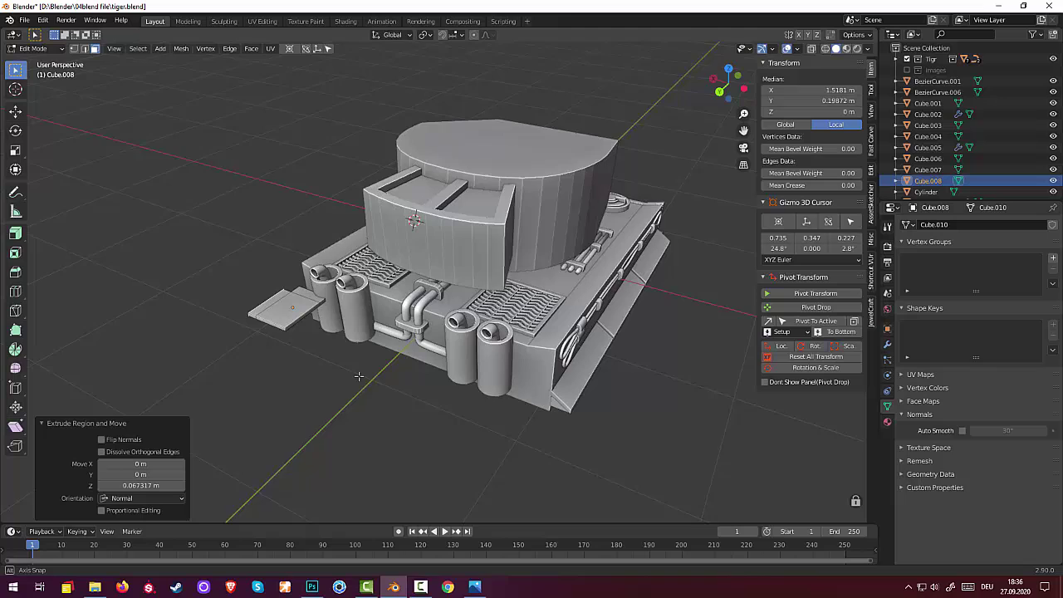
left_click(295, 309)
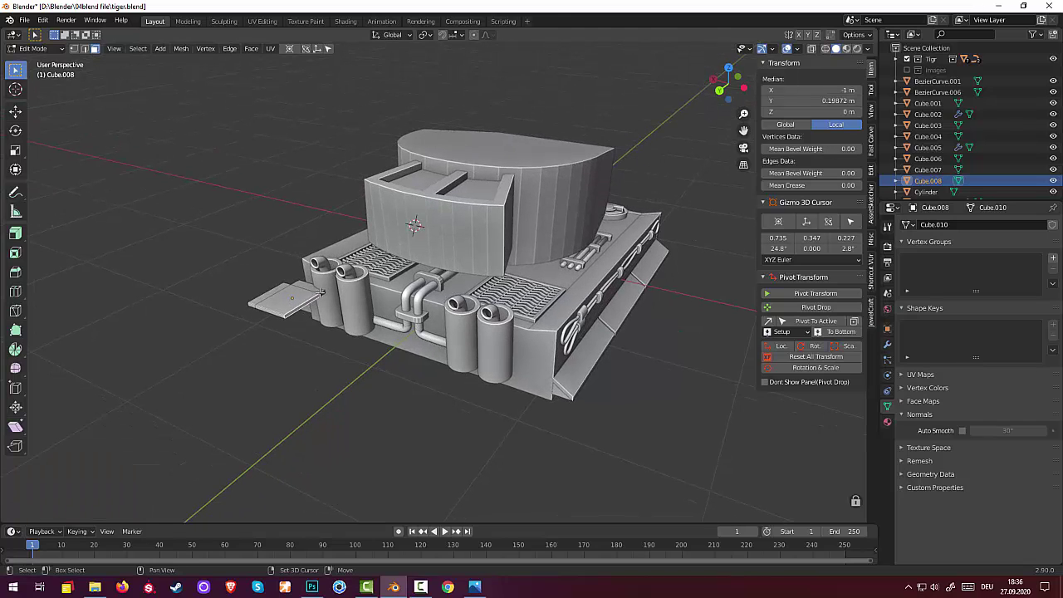
type("gy-1")
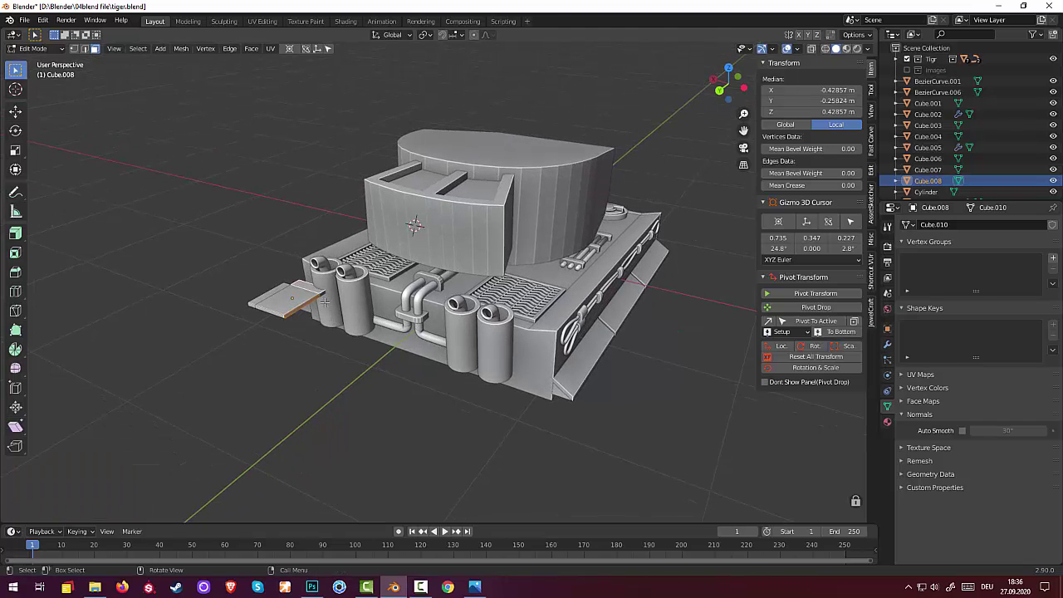
key("Return")
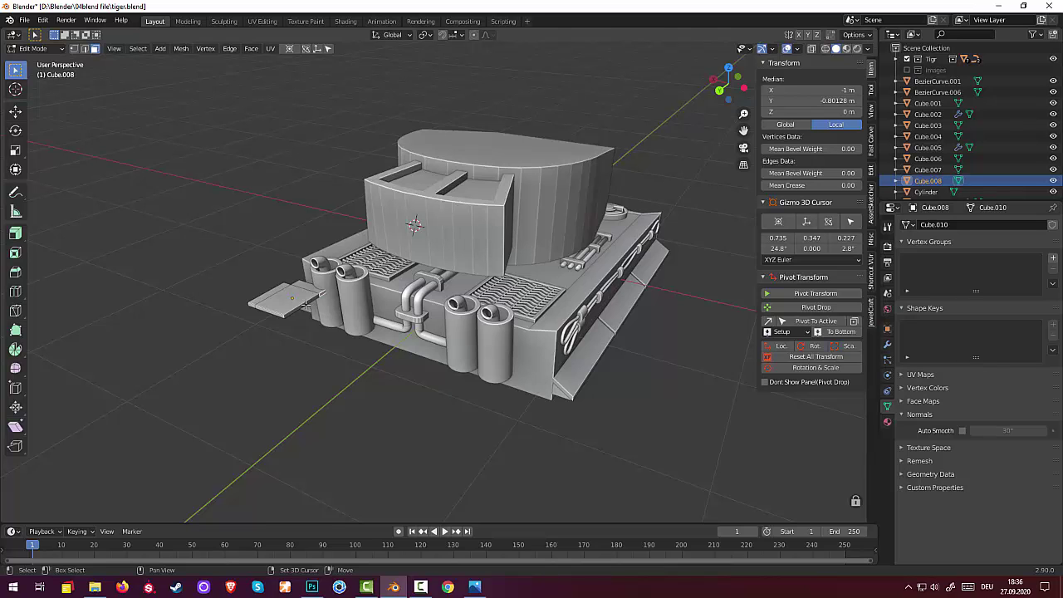
Step: Slide the selected plate face 0.031858 m sideways along X
middle_click_drag(305, 305, 427, 365)
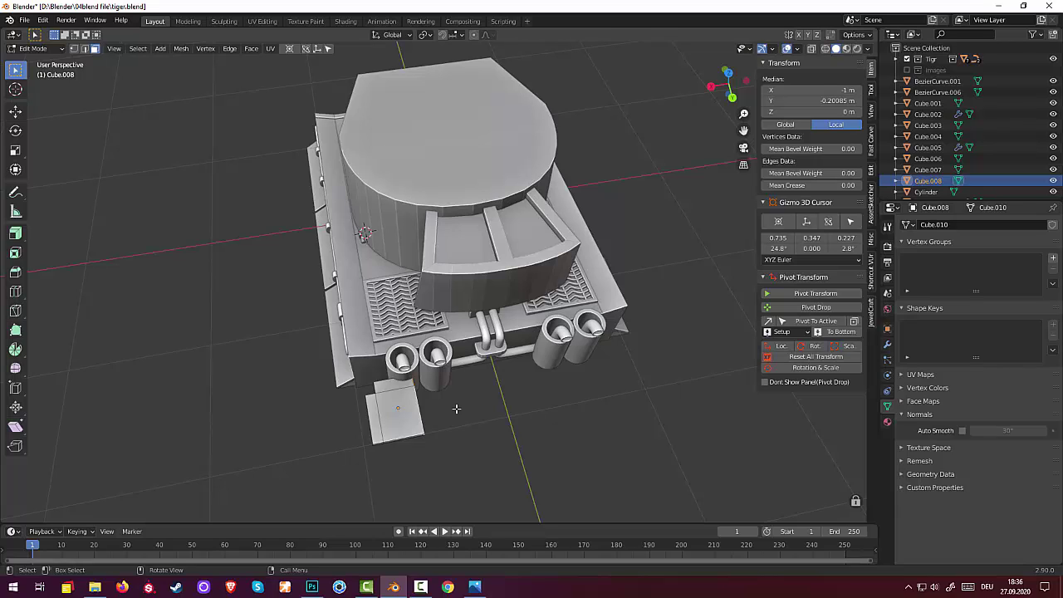
key("g")
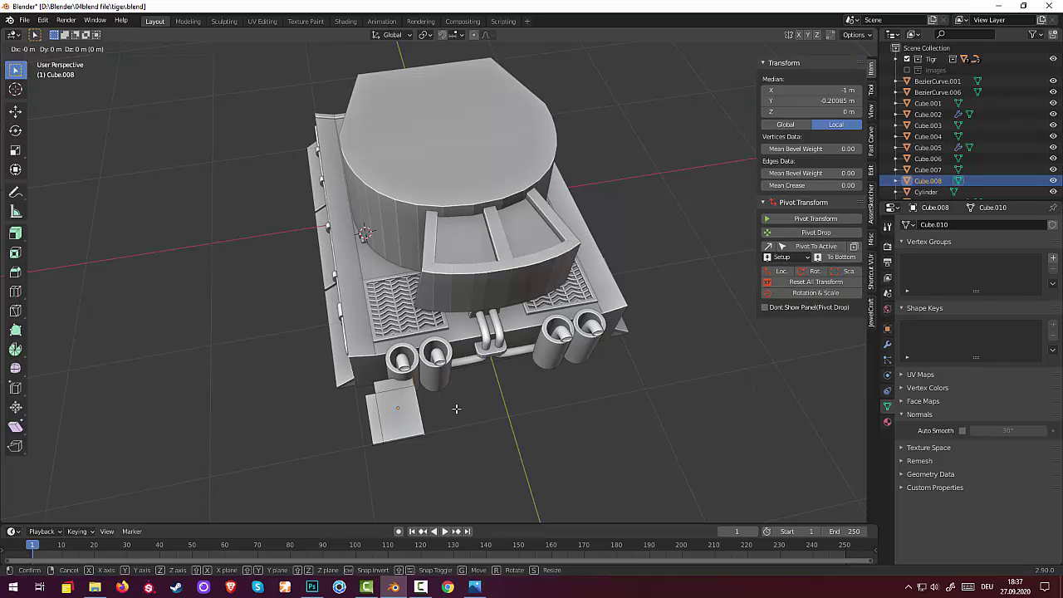
key("x")
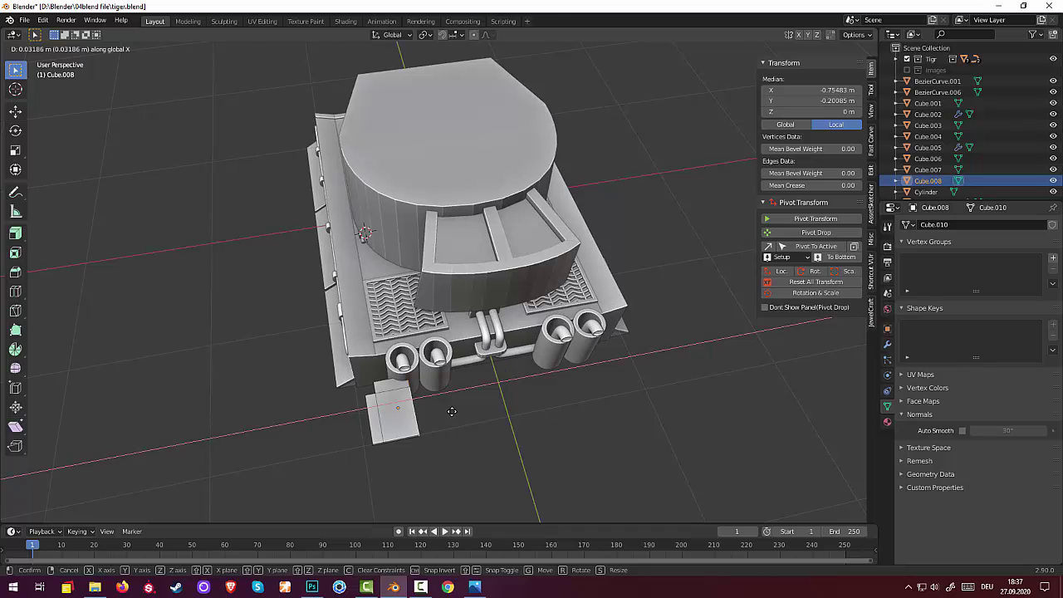
left_click(453, 407)
mouse_move(454, 403)
middle_mouse_down()
mouse_move(472, 404)
mouse_move(505, 368)
middle_mouse_up()
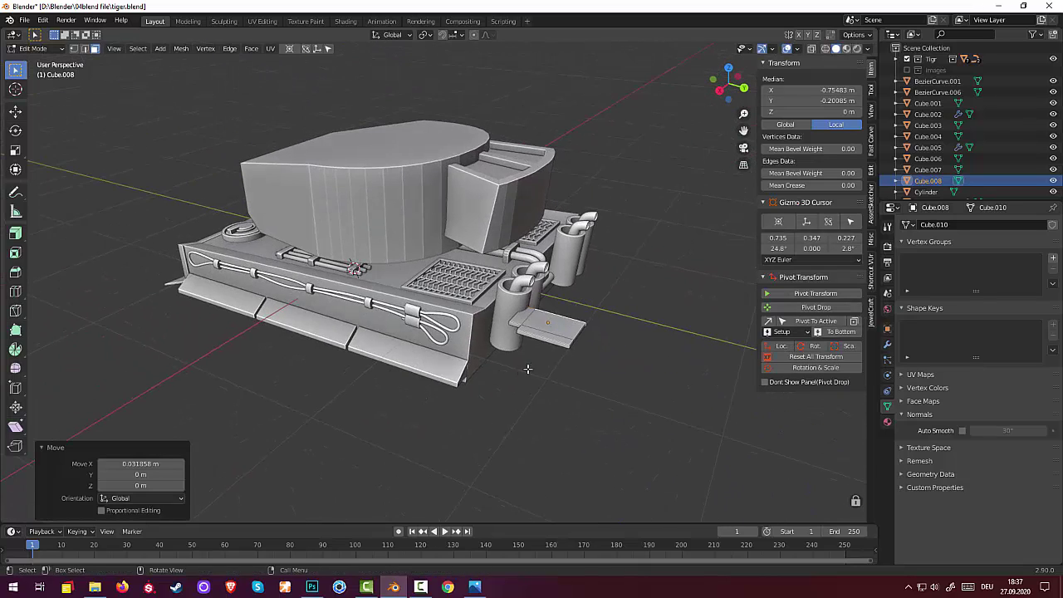
scroll(571, 362, "up", 3)
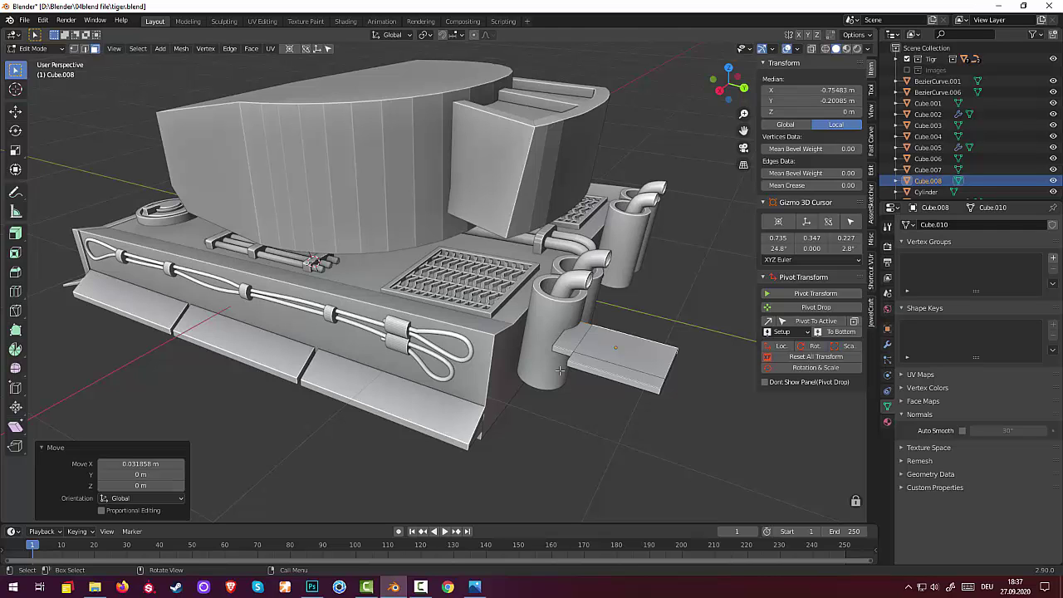
middle_click_drag(561, 370, 543, 391)
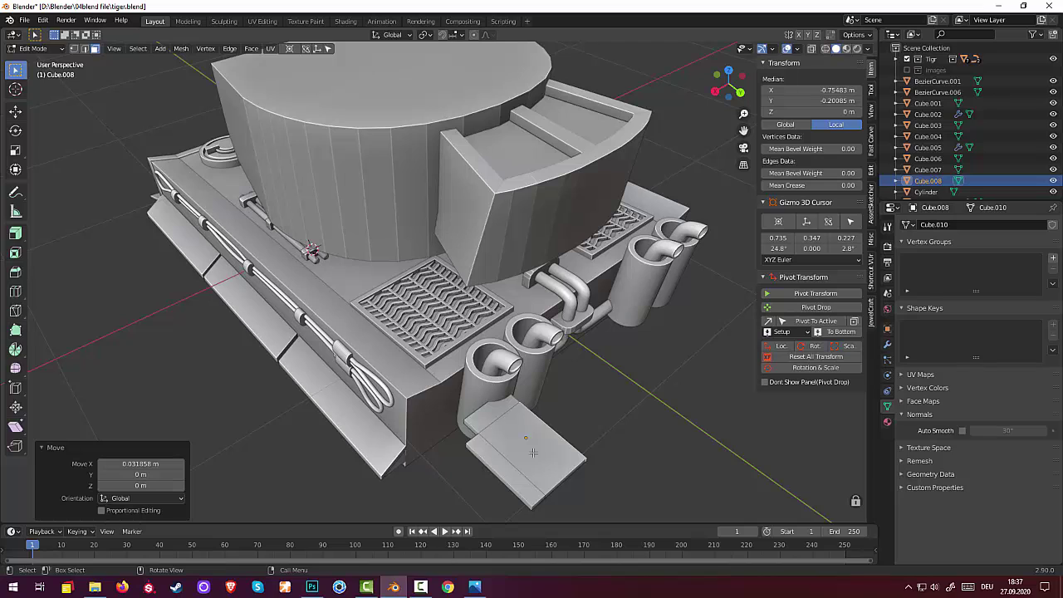
middle_click_drag(532, 452, 636, 393)
Step: Add a plane and rotate it 90° around Y so it stands upright
key("shift+a")
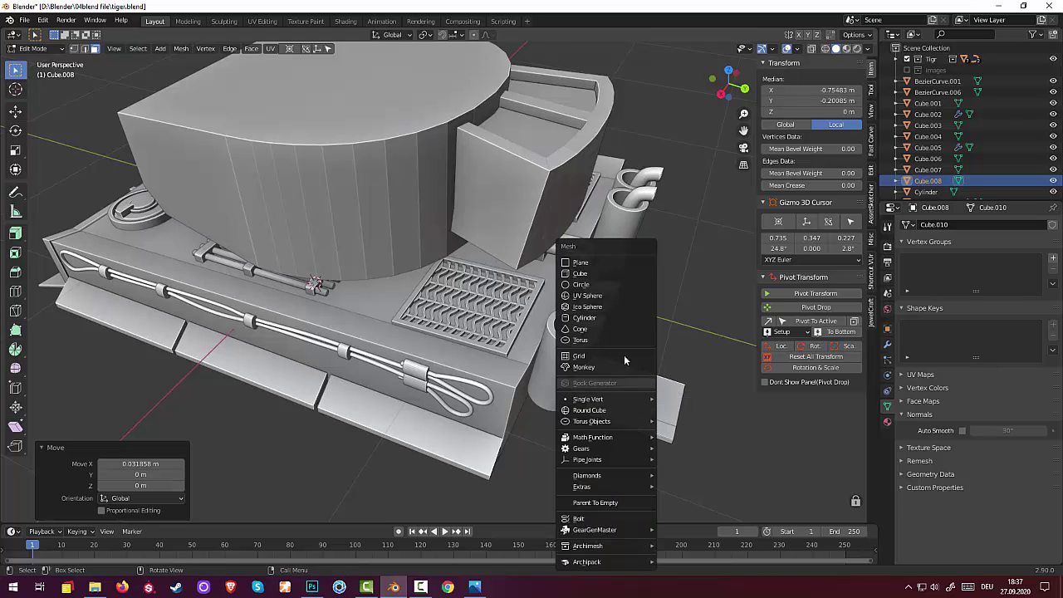
left_click(599, 268)
scroll(599, 274, "down", 2)
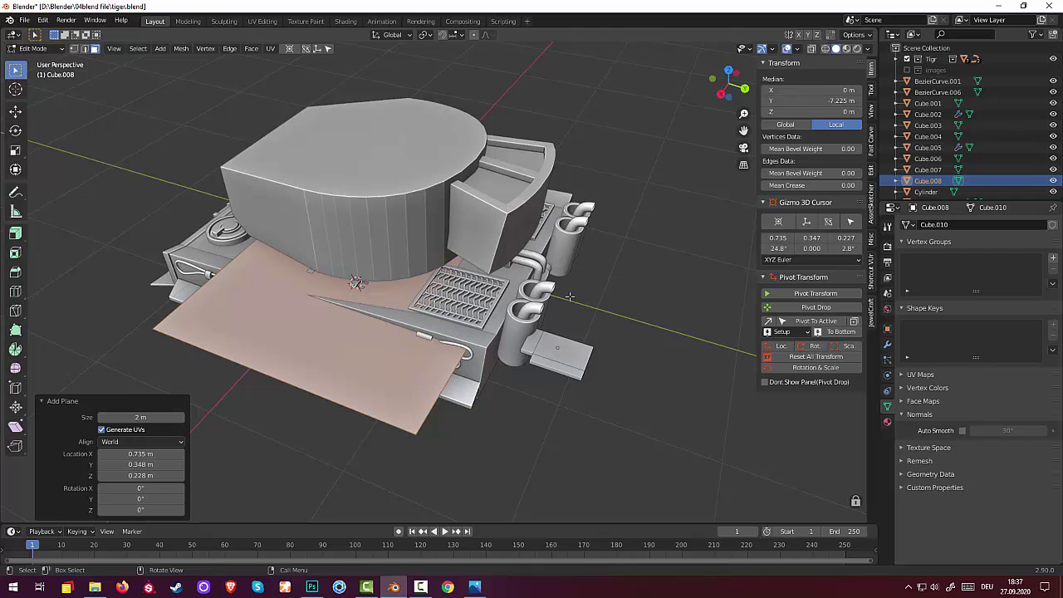
key("r")
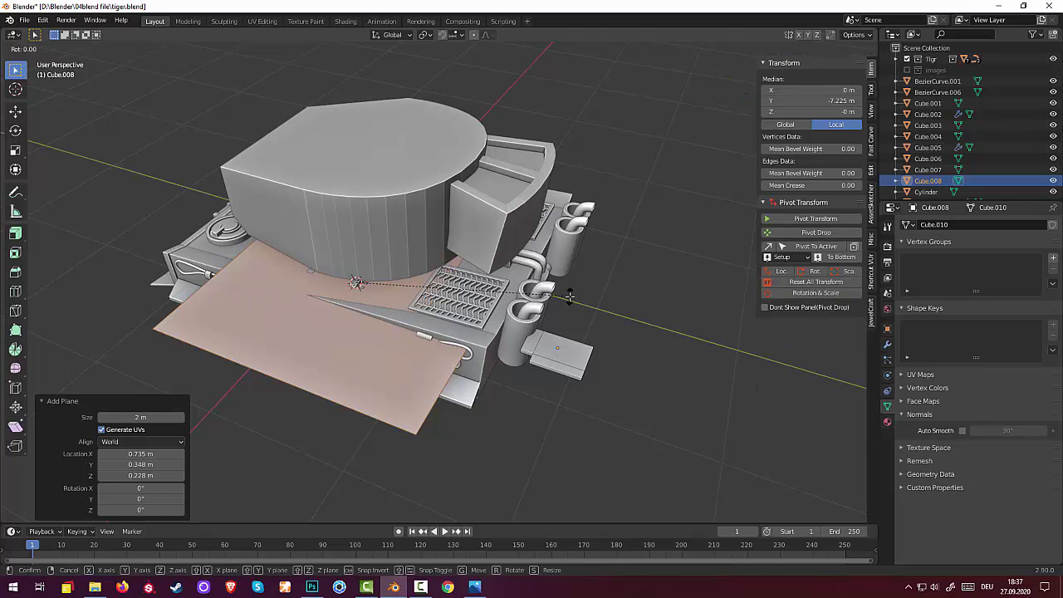
type("y")
type("90")
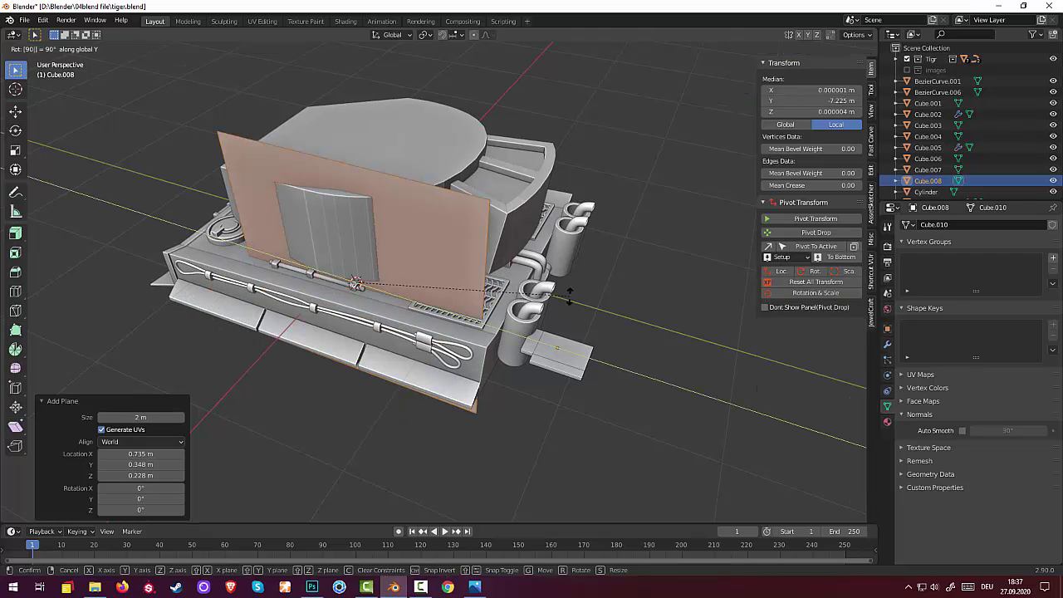
key("Return")
middle_click_drag(436, 289, 453, 270)
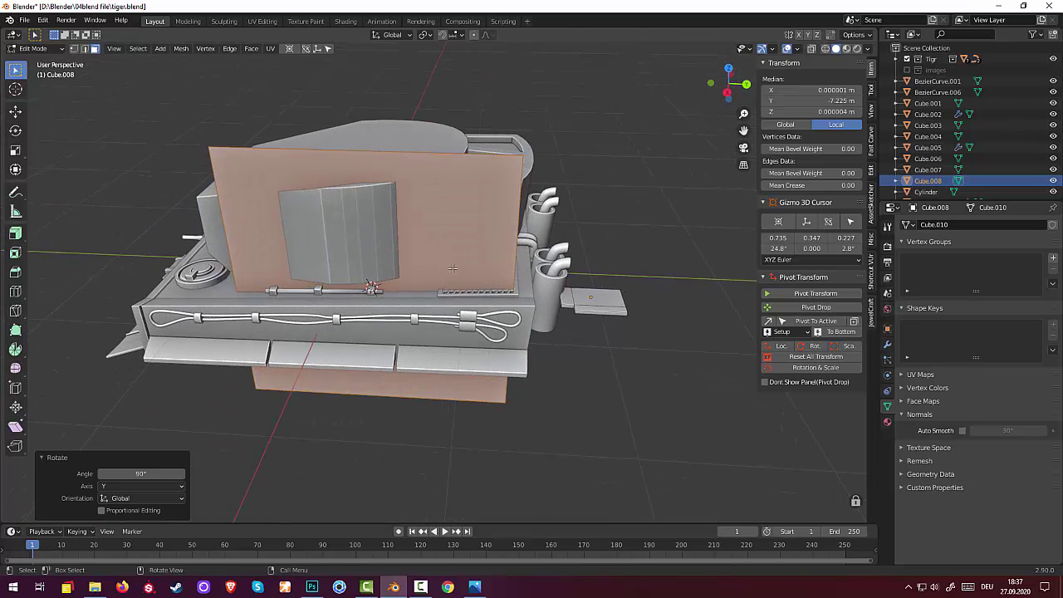
Step: Move the upright plane behind the tank's rear, next to the exhaust
key("g")
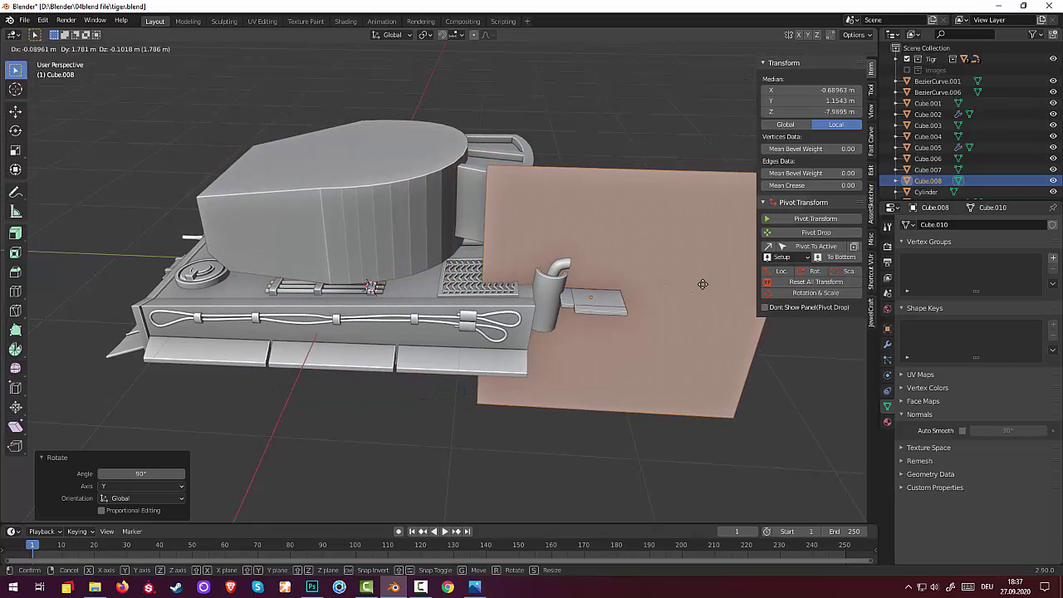
left_click(699, 284)
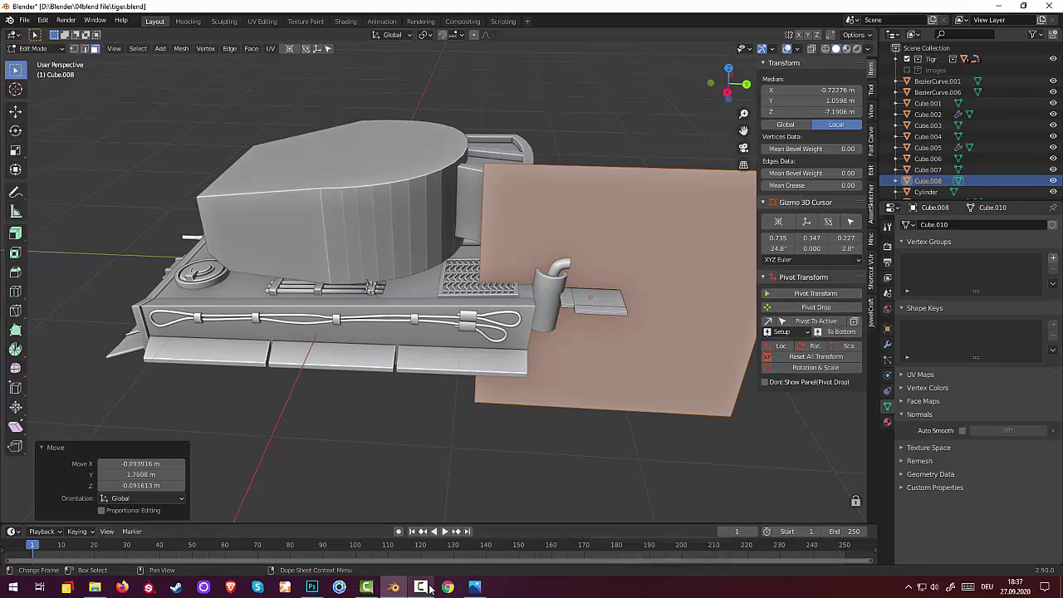
scroll(581, 435, "down", 3)
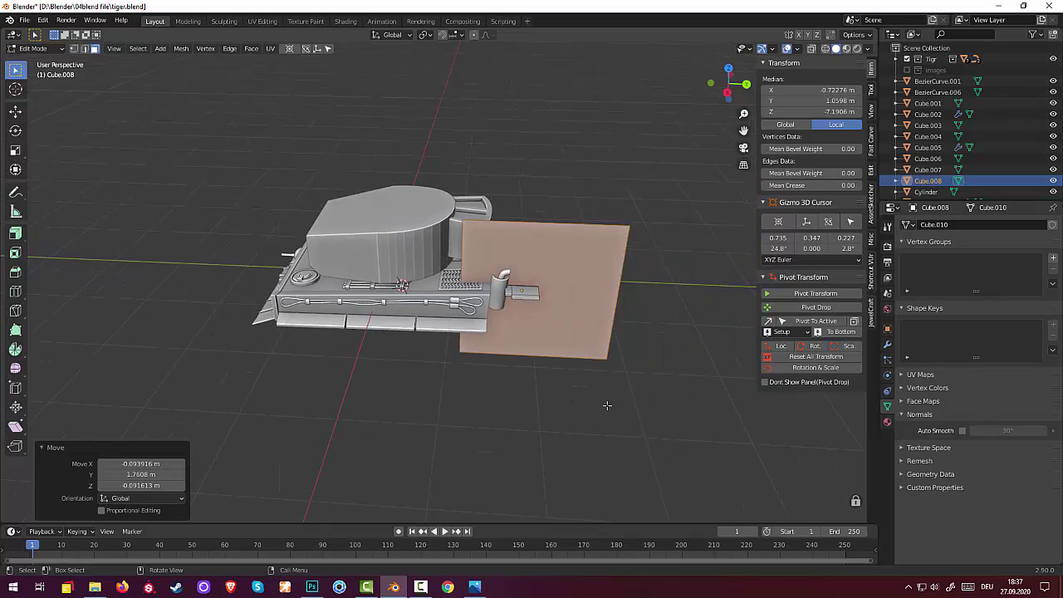
mouse_move(581, 434)
middle_mouse_down()
mouse_move(489, 418)
mouse_move(527, 368)
mouse_move(695, 332)
mouse_move(676, 324)
middle_mouse_up()
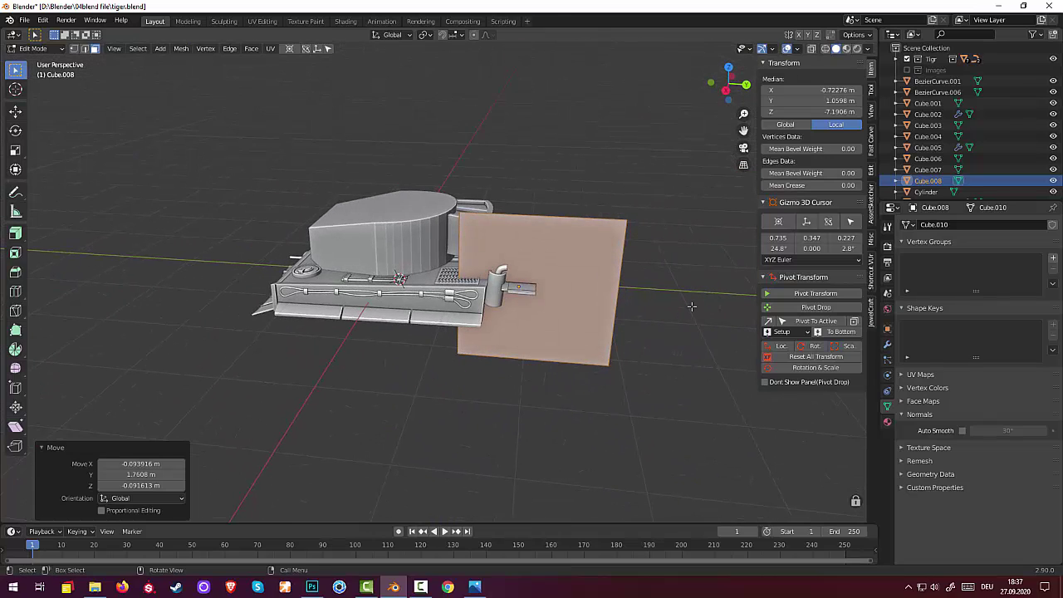
key("ctrl+l")
key("shift+l")
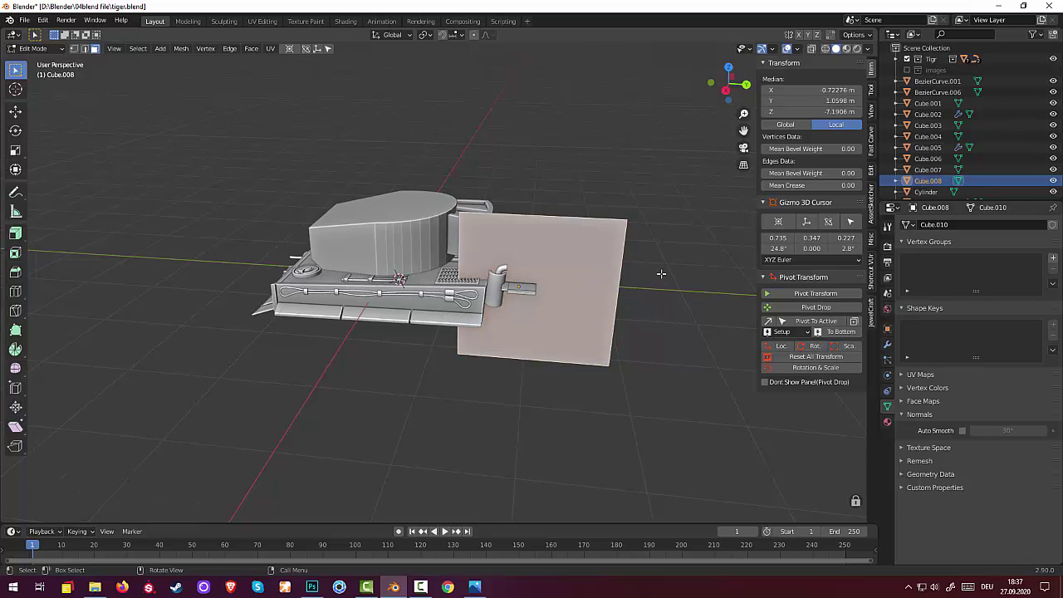
Step: Scale the plane to 0.249 and raise it beside the exhaust pipe top in Right Ortho view
key("s")
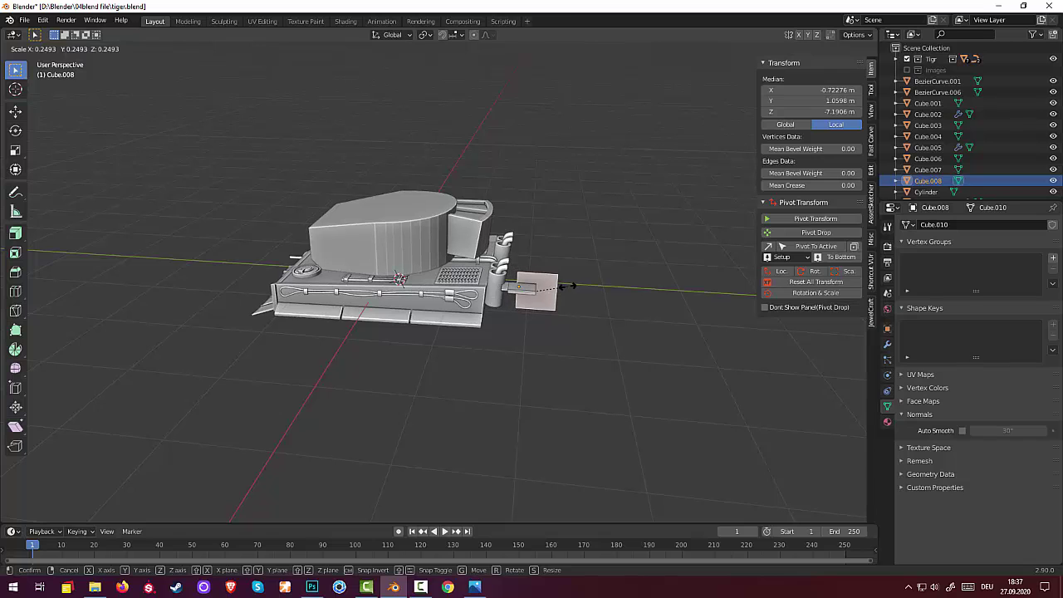
left_click(569, 286)
middle_click_drag(569, 287, 580, 303)
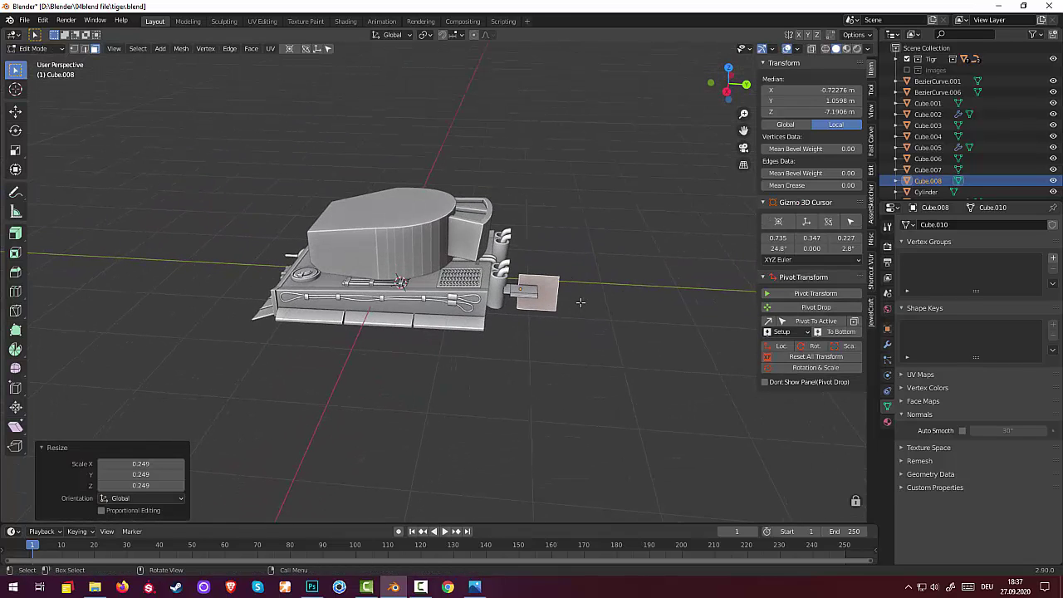
key("KP_3")
scroll(576, 294, "up", 2)
scroll(598, 274, "up", 1)
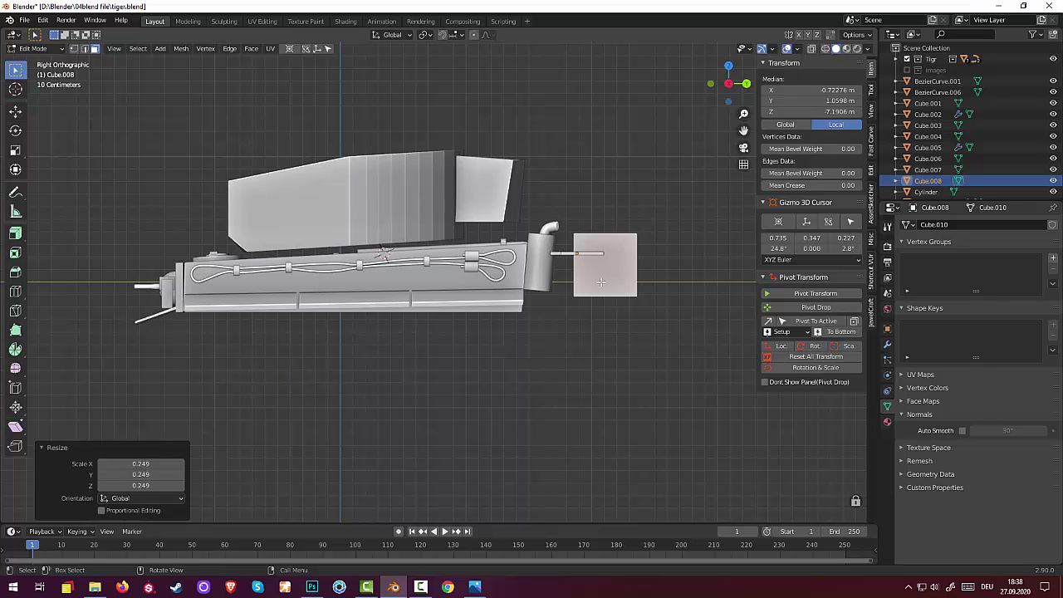
key("g")
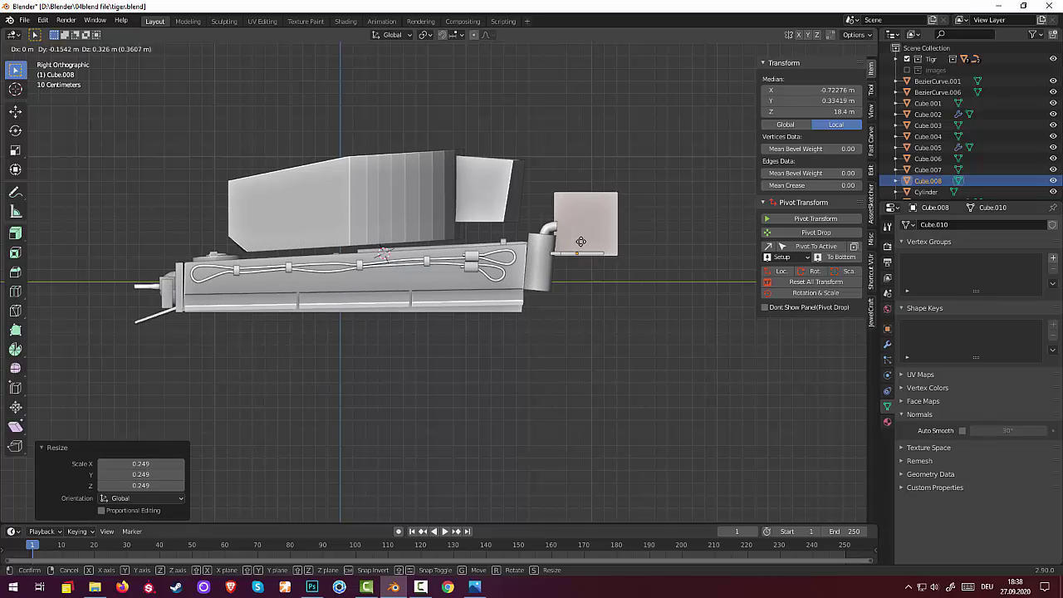
left_click(578, 240)
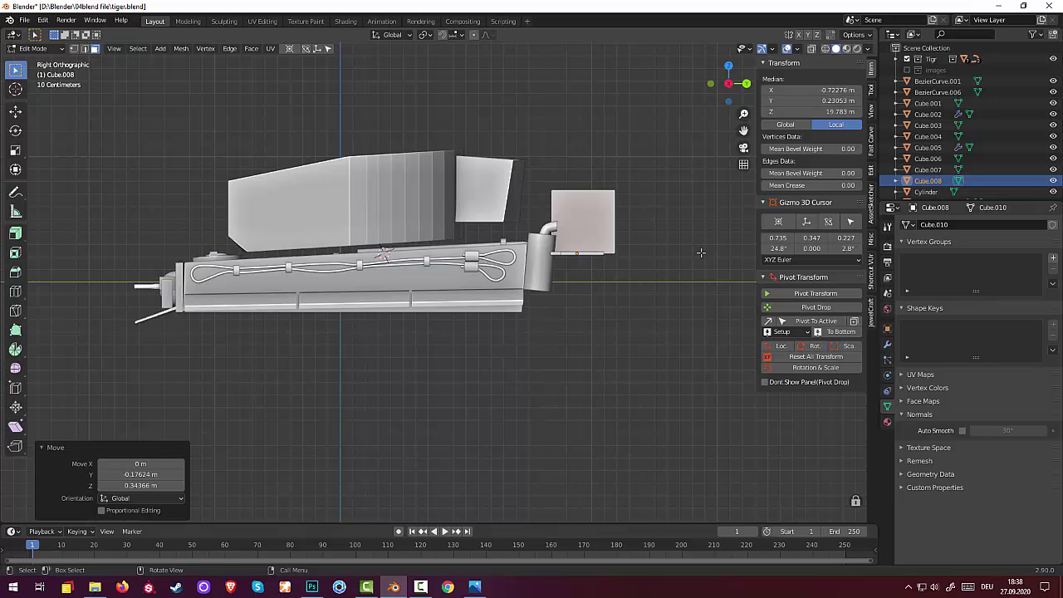
Step: Narrow the plane to 0.823 along Y and flatten it to 0.180 along Z
key("s")
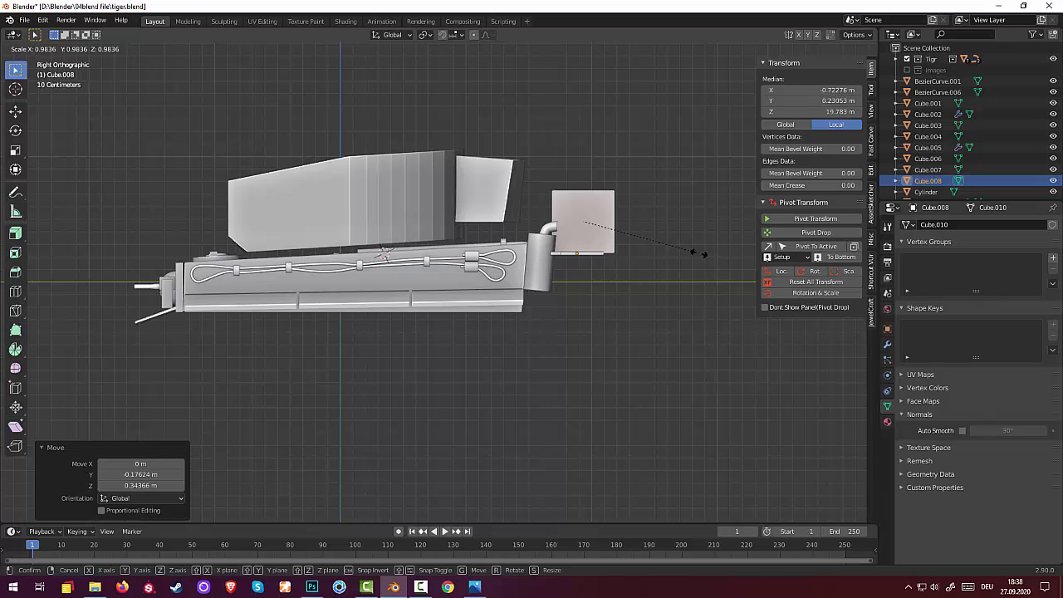
key("y")
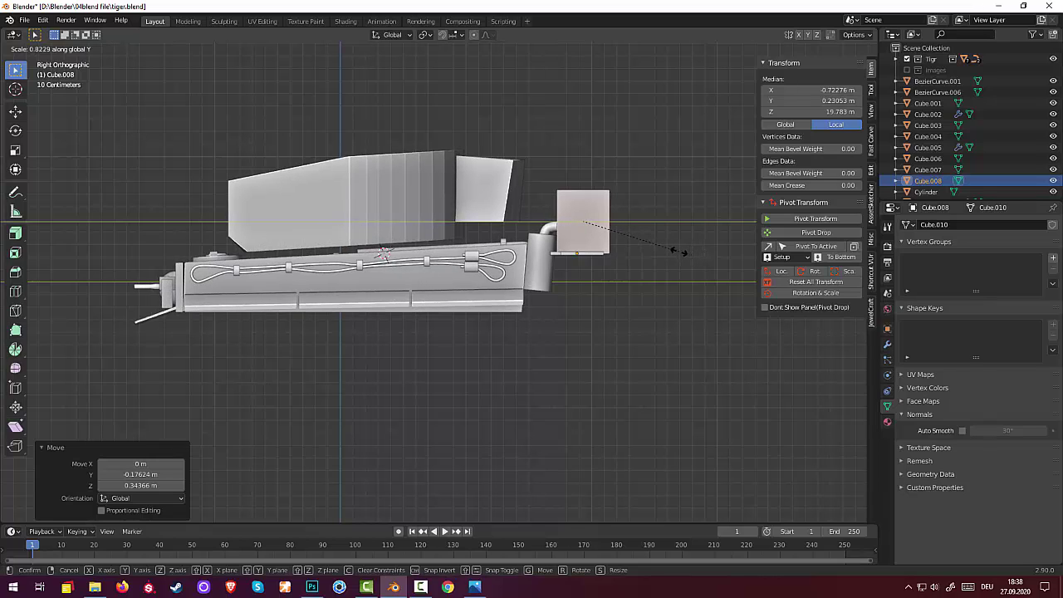
left_click(677, 251)
key("s")
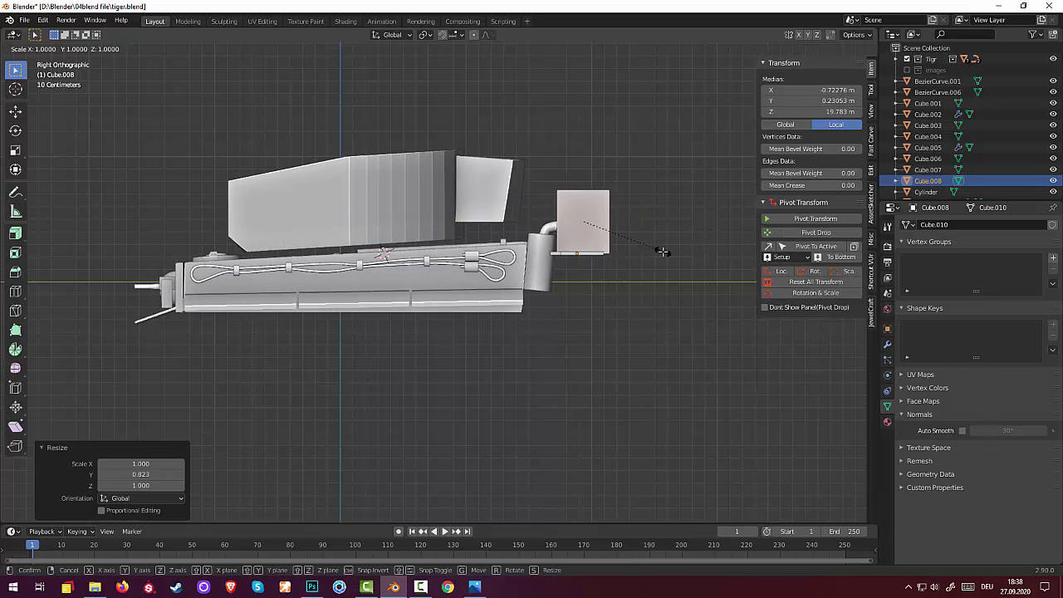
key("z")
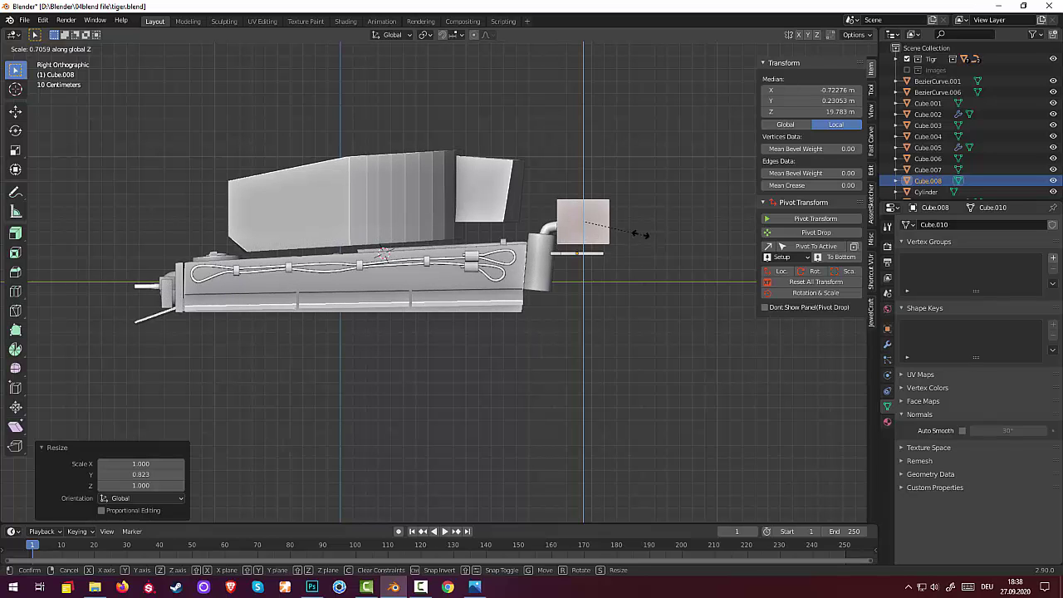
left_click(591, 217)
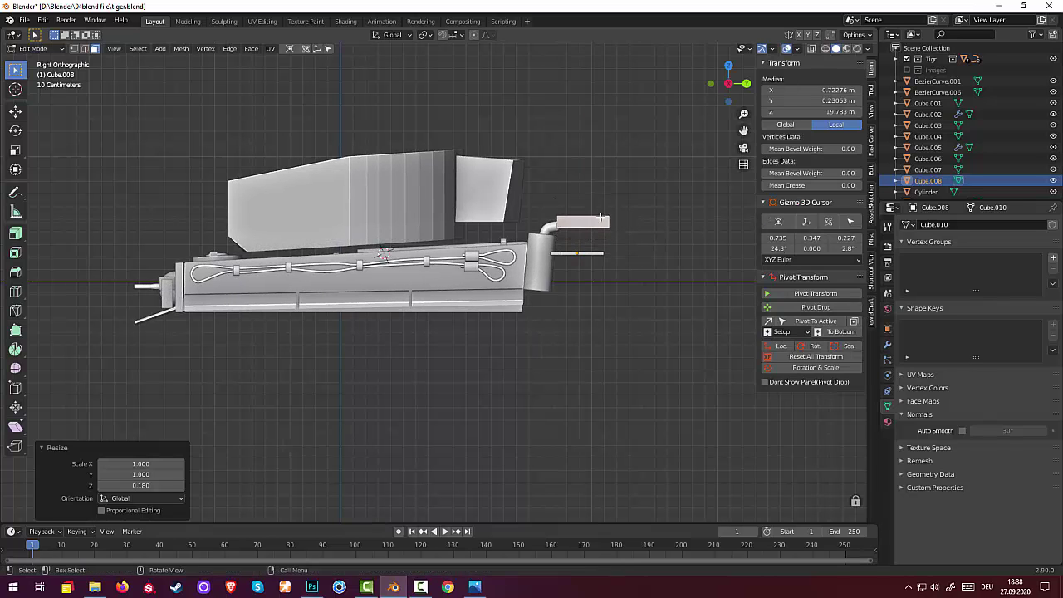
middle_click_drag(592, 218, 587, 278)
middle_click_drag(556, 283, 504, 319)
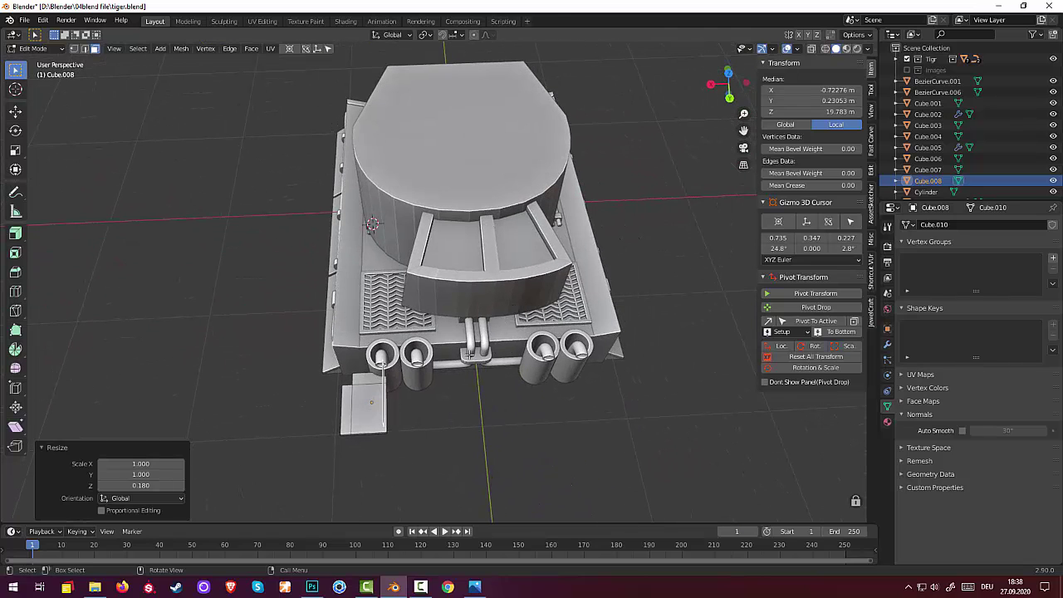
Step: Shift the thin bar 0.021418 m along X and 0.006119 m along Y, above the rear plate
middle_click_drag(413, 399, 463, 383)
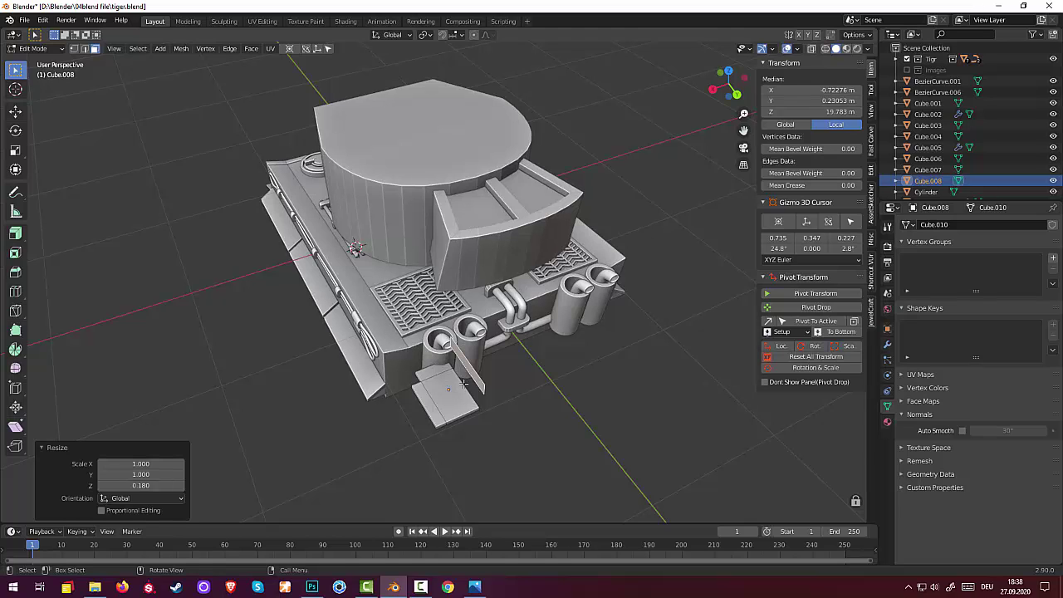
key("g")
left_click(433, 388)
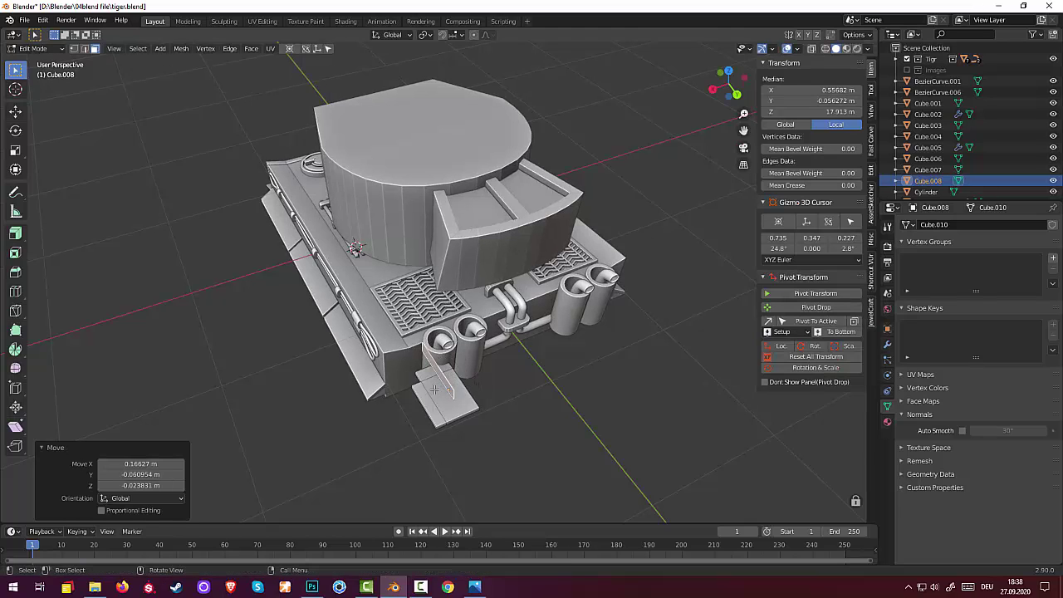
key("KP_7")
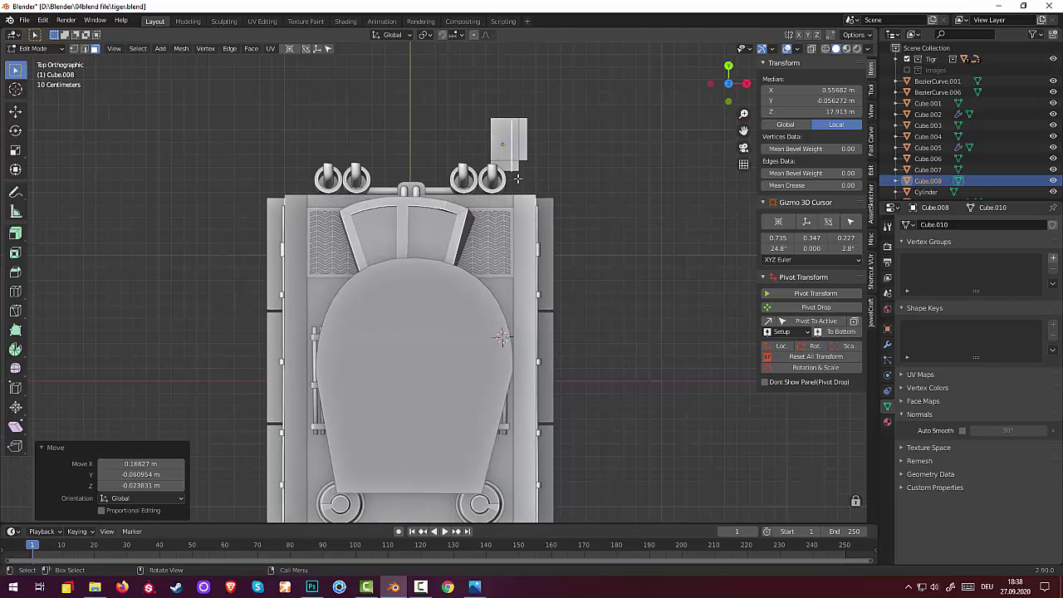
scroll(537, 176, "up", 2)
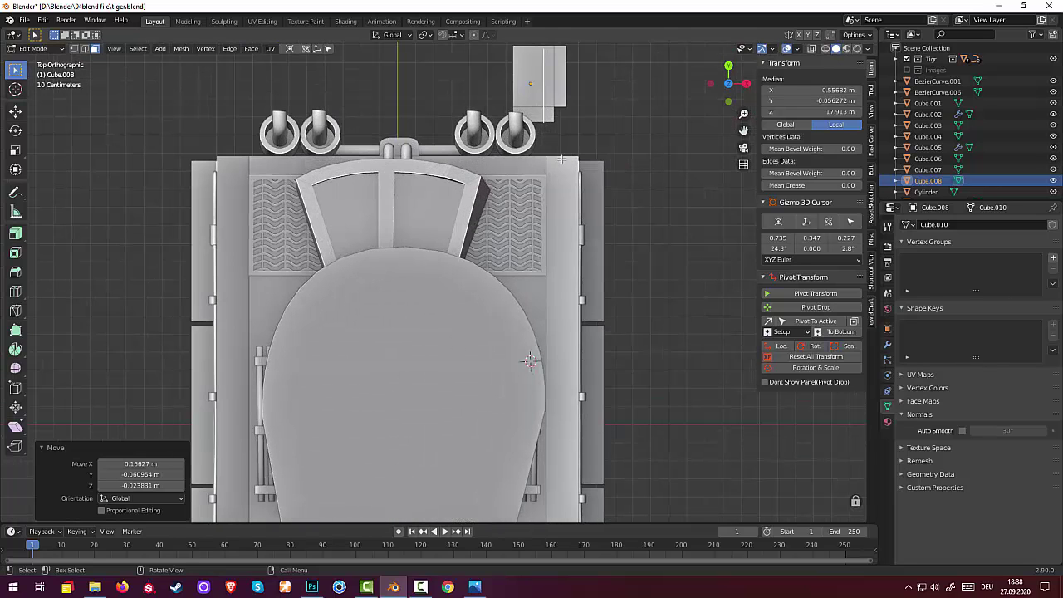
middle_click_drag(561, 159, 519, 276, "shift")
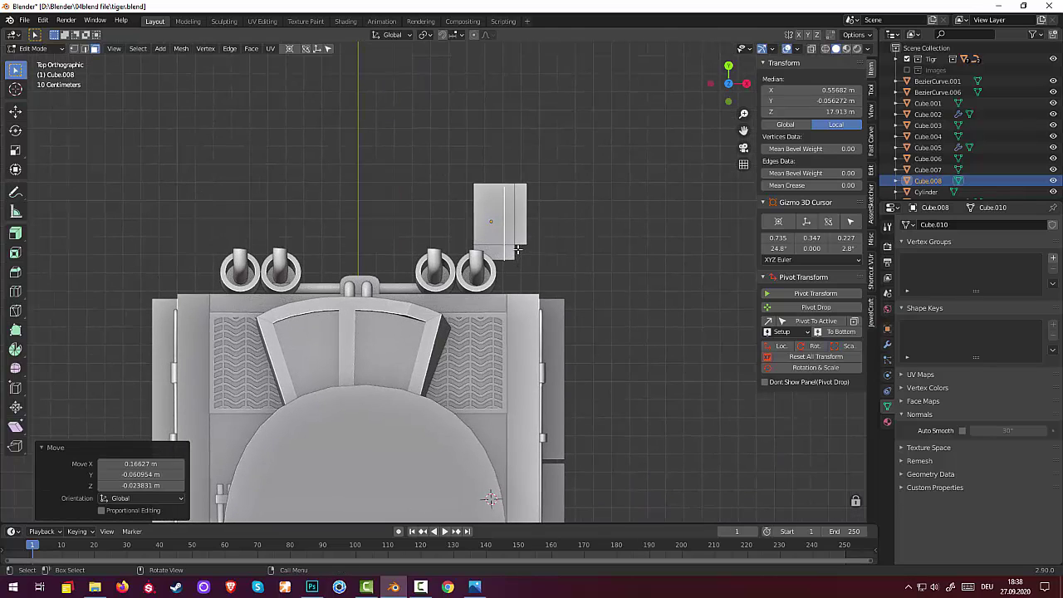
key("g")
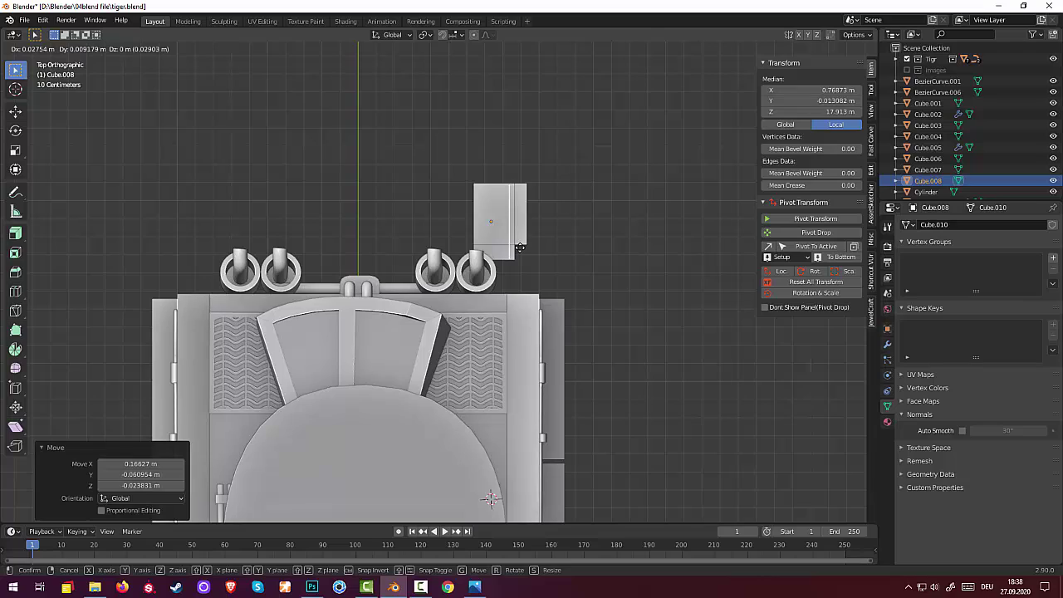
left_click(520, 247)
mouse_move(644, 233)
middle_mouse_down()
mouse_move(633, 242)
mouse_move(515, 144)
middle_mouse_up()
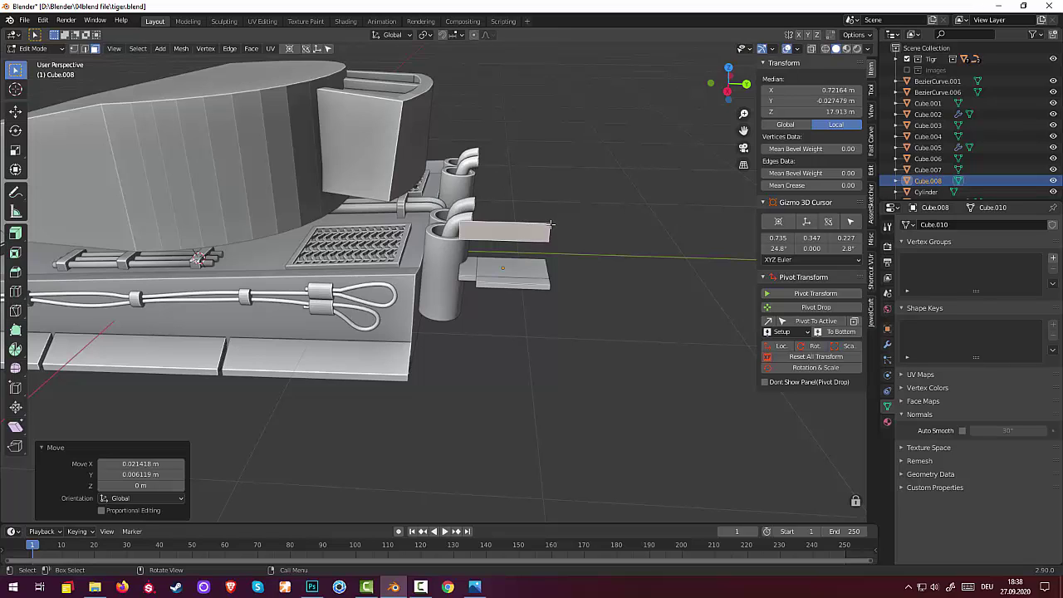
Step: Lower the bar's outer corner vertex 0.075253 m along Z to form a slope
key("alt+a")
left_click(34, 48)
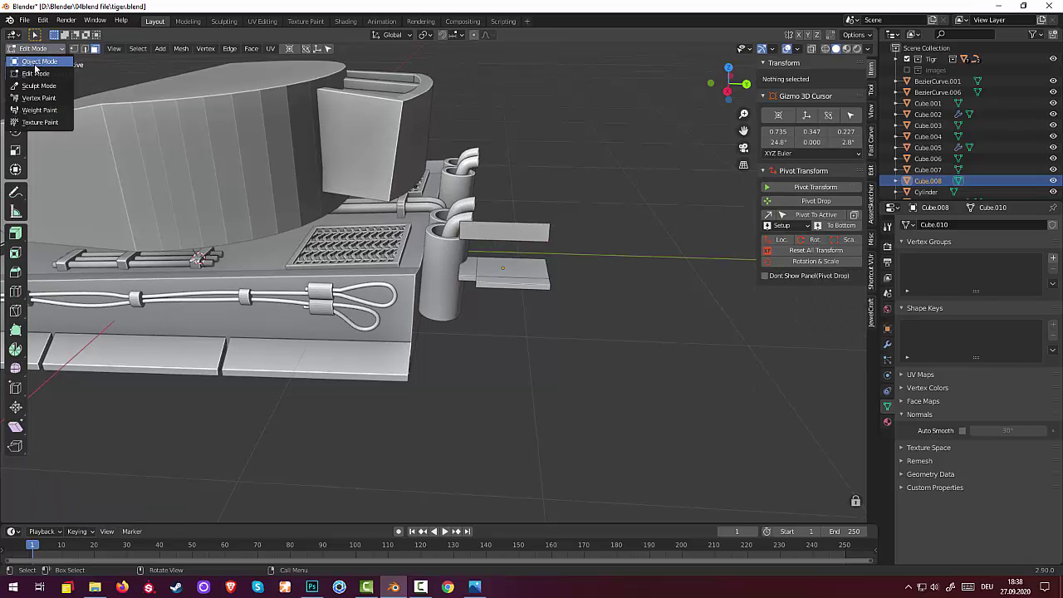
left_click(35, 73)
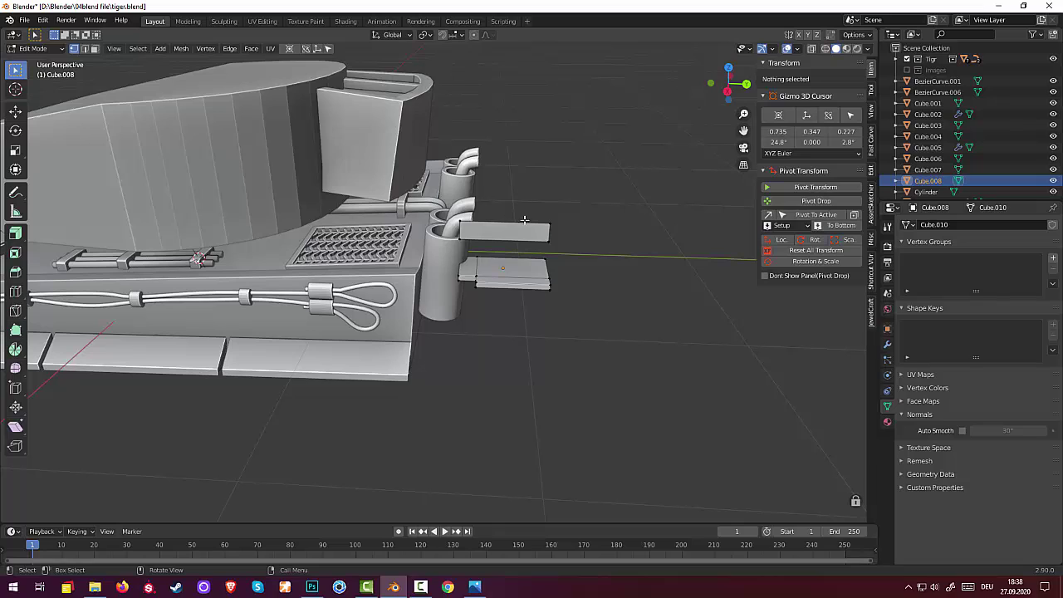
left_click(550, 223)
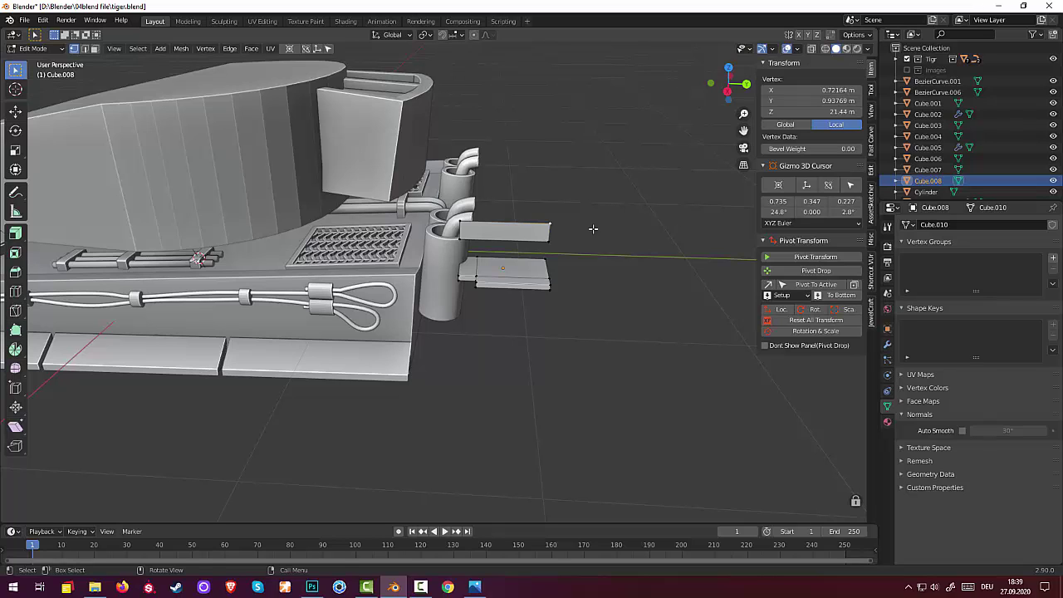
key("g")
key("z")
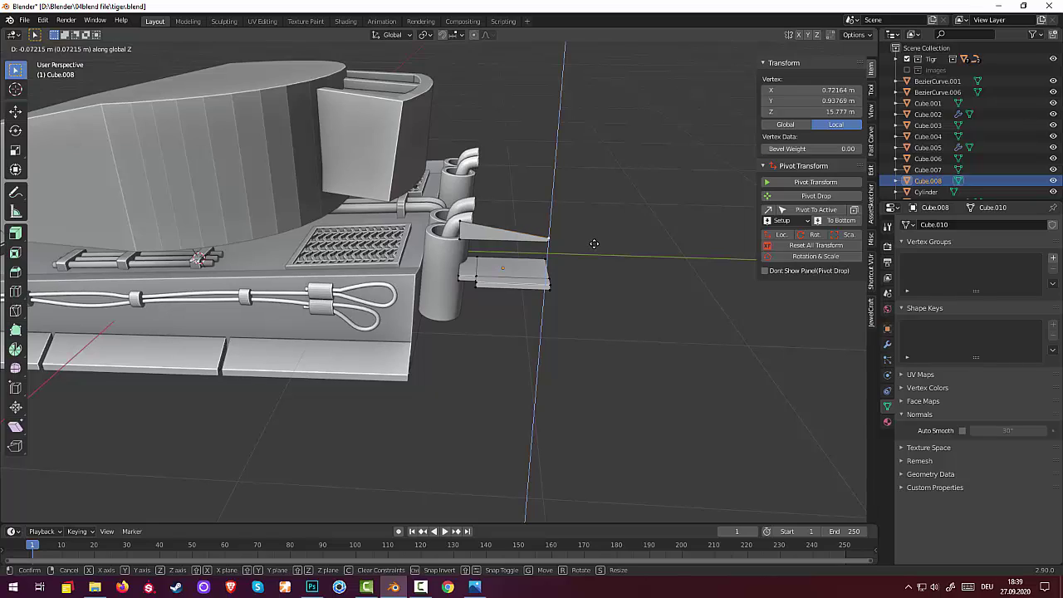
left_click(591, 243)
Step: Switch to face select and select the wedge's thin face
mouse_move(591, 243)
middle_mouse_down()
mouse_move(534, 293)
mouse_move(481, 280)
mouse_move(424, 239)
mouse_move(432, 228)
middle_mouse_up()
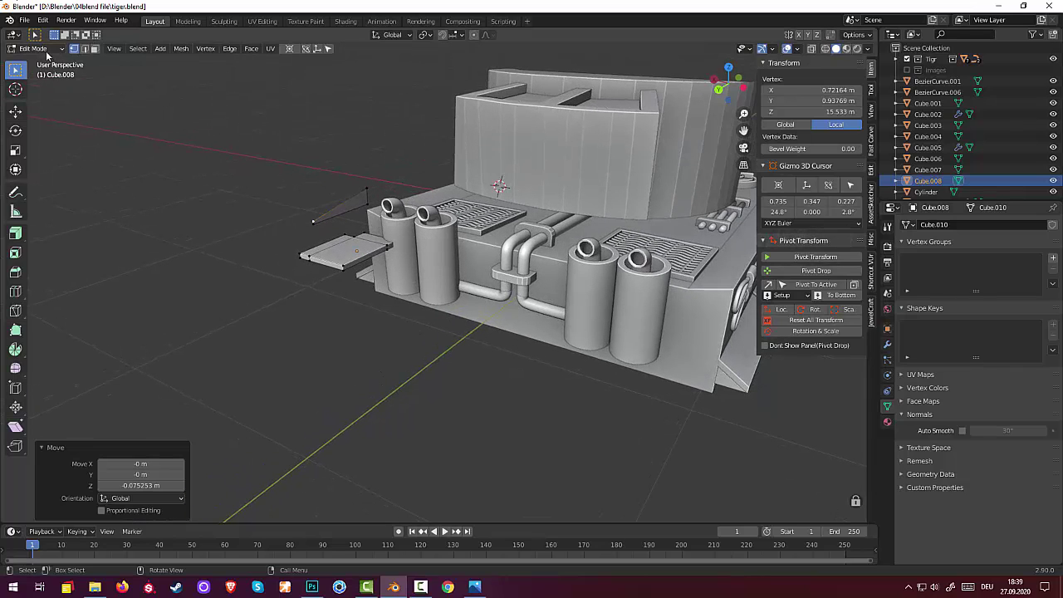
left_click(46, 52)
left_click(96, 49)
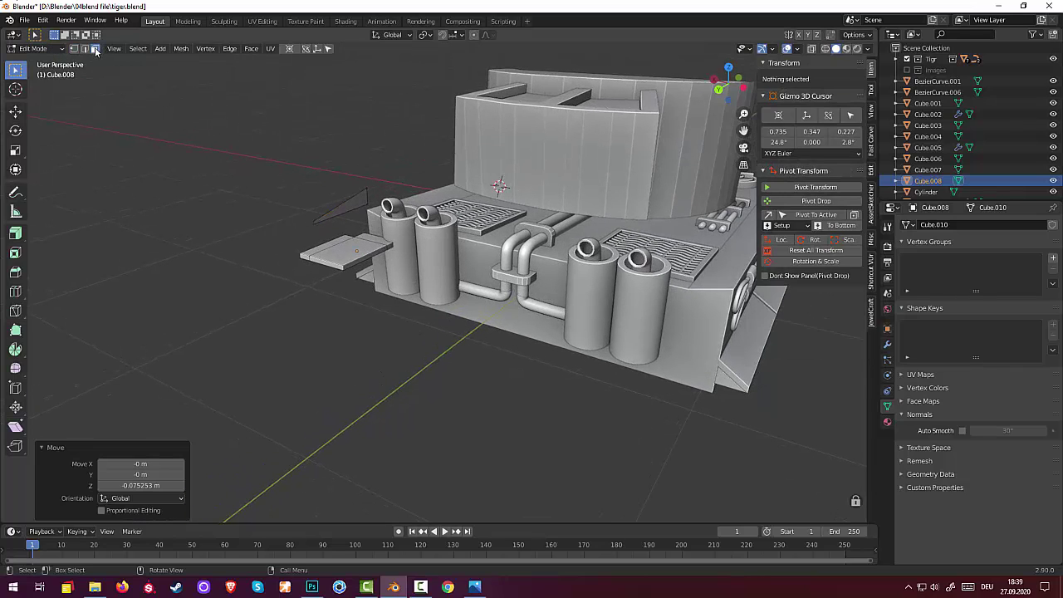
left_click(353, 205)
middle_click_drag(353, 205, 431, 258)
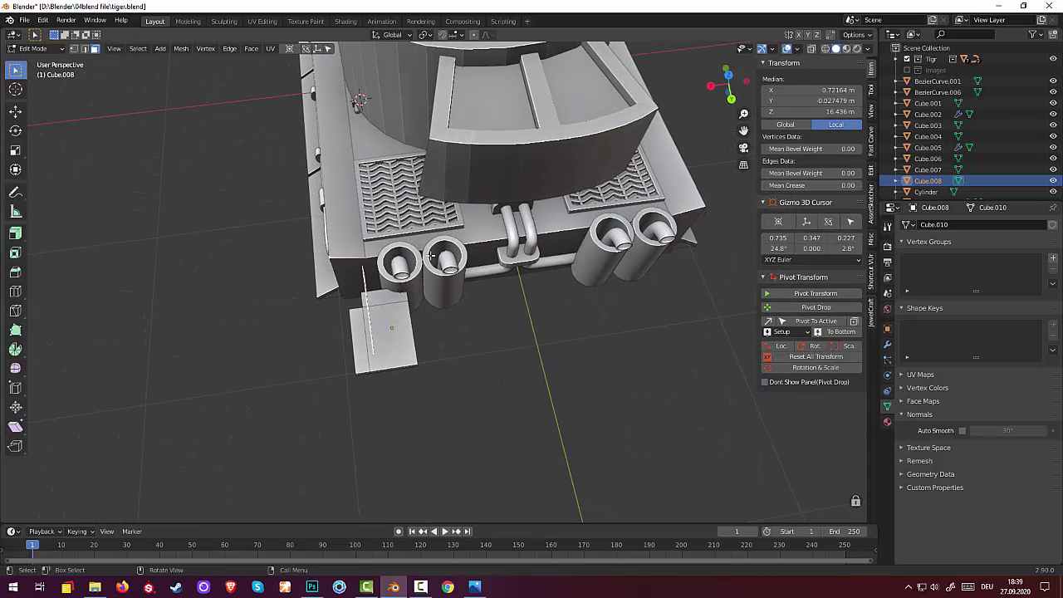
Step: Extrude the wedge's thin face 0.017156 m along its normal
key("g")
key("z")
key("z")
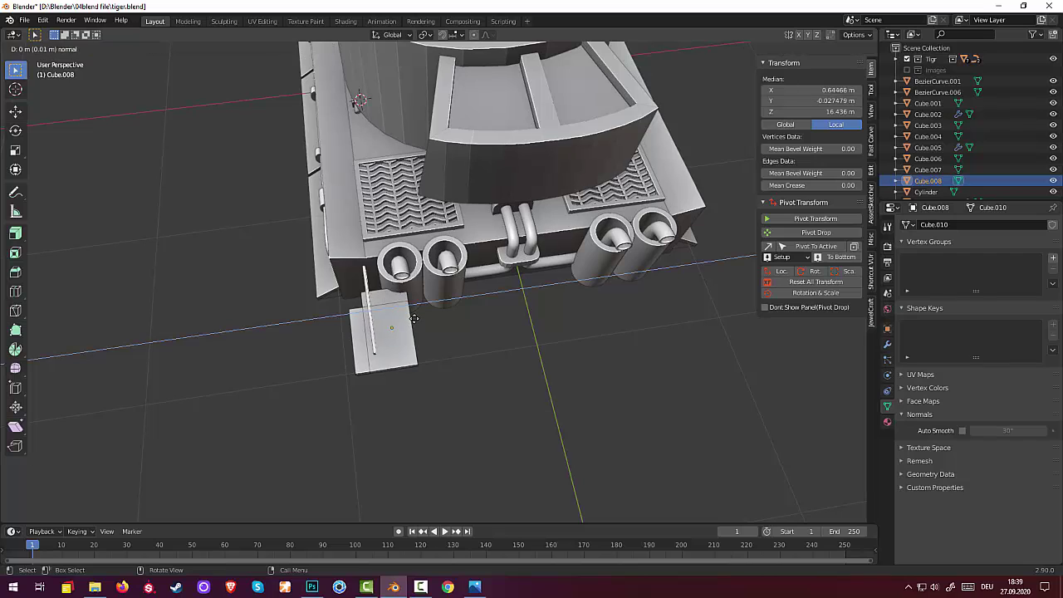
left_click(414, 319)
middle_click_drag(453, 304, 520, 228)
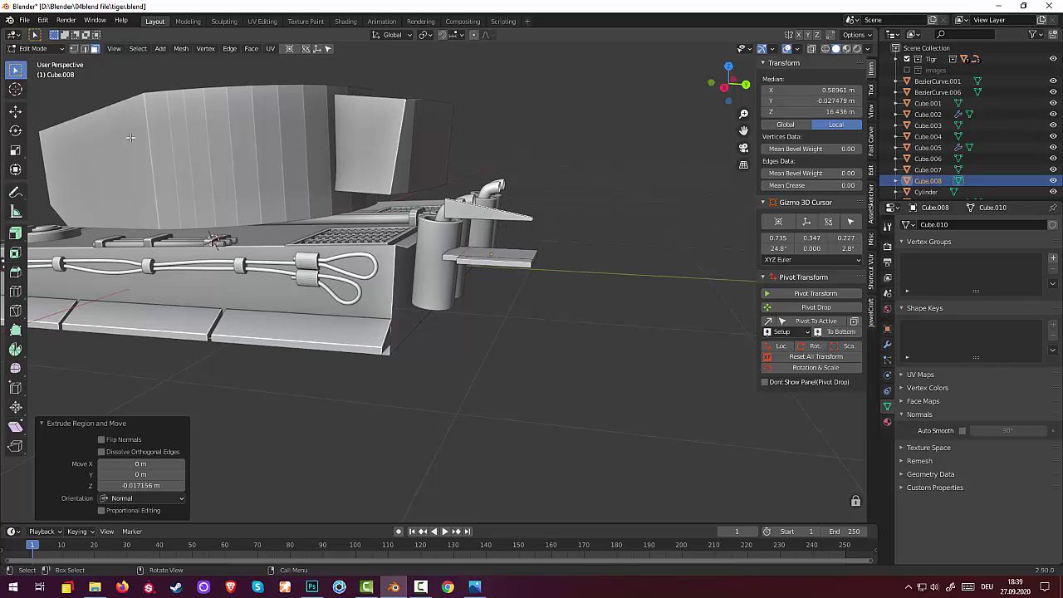
Step: Toggle to Object Mode and back to Edit Mode, then box-select the sloped wedge plate
left_click(33, 49)
left_click(38, 62)
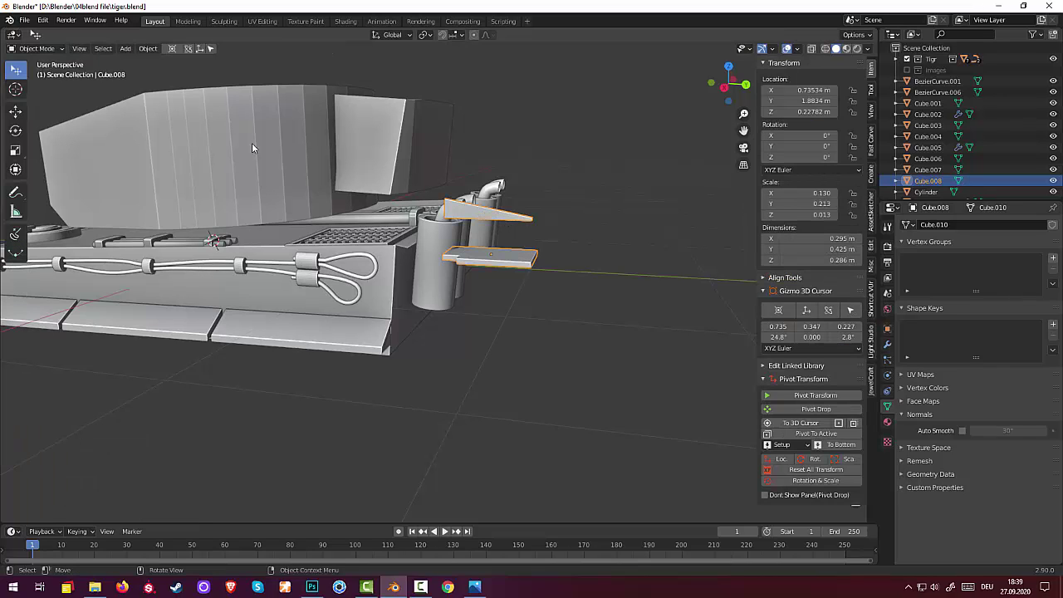
left_click(33, 48)
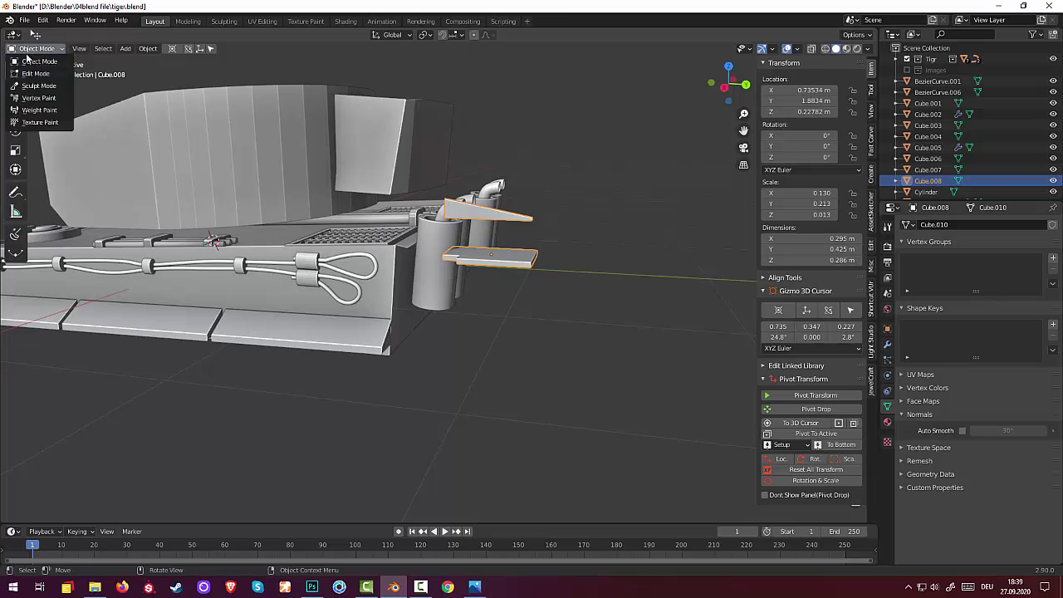
left_click(38, 74)
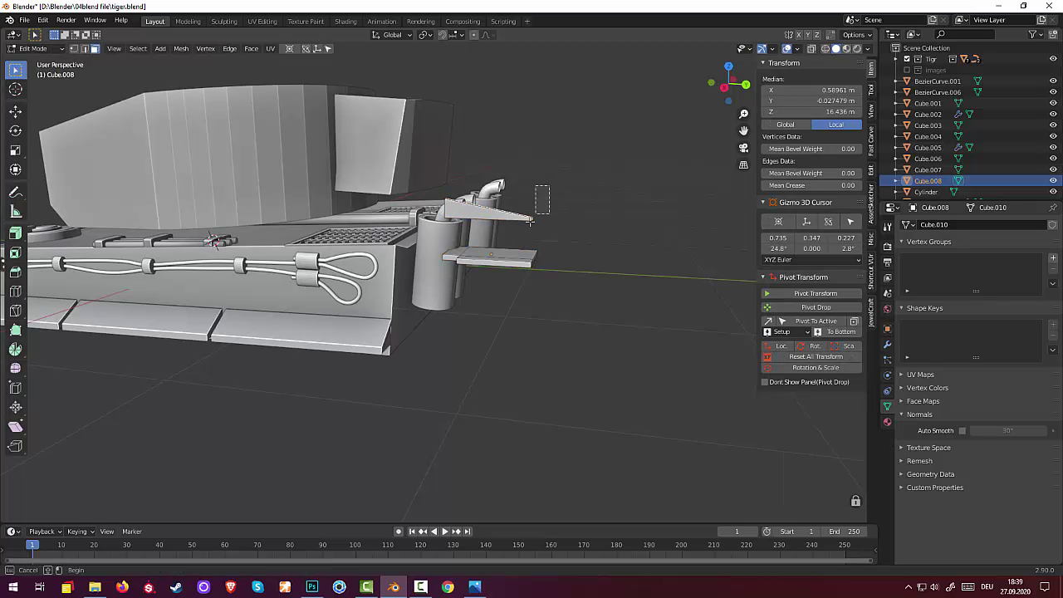
left_click_drag(550, 184, 407, 228)
middle_click_drag(586, 204, 544, 267)
left_click_drag(728, 83, 751, 95)
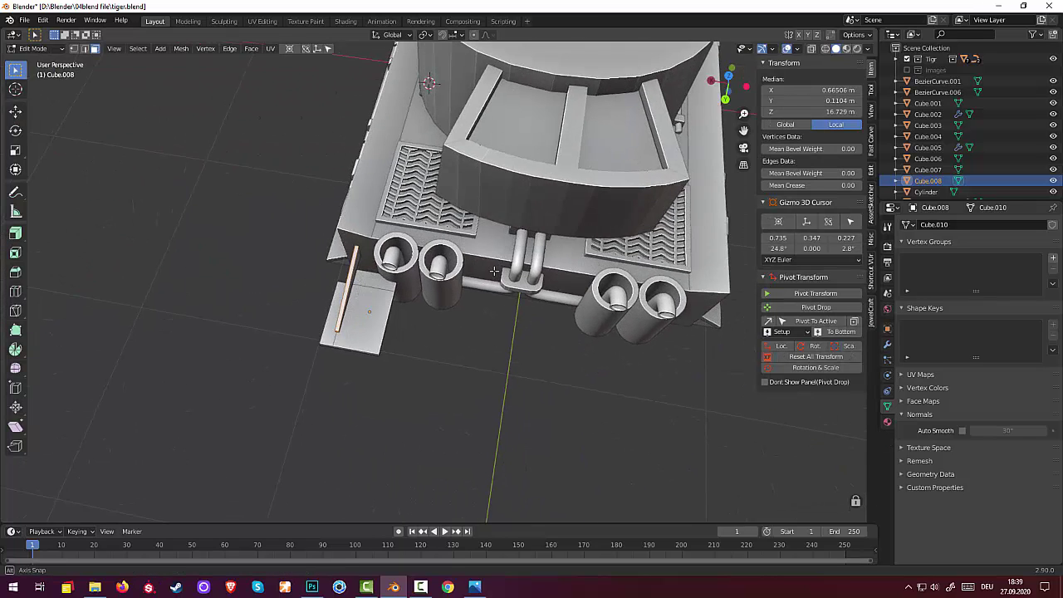
Step: In wireframe, separate the wedge into its own object, Cube.009, and select it in Object Mode
left_click(825, 49)
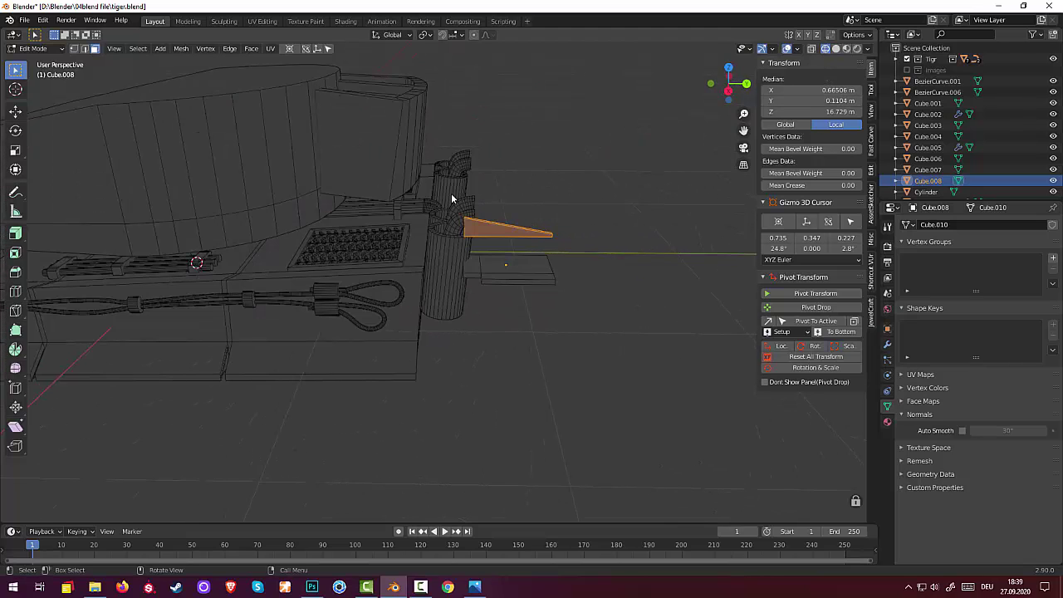
left_click_drag(445, 199, 627, 253)
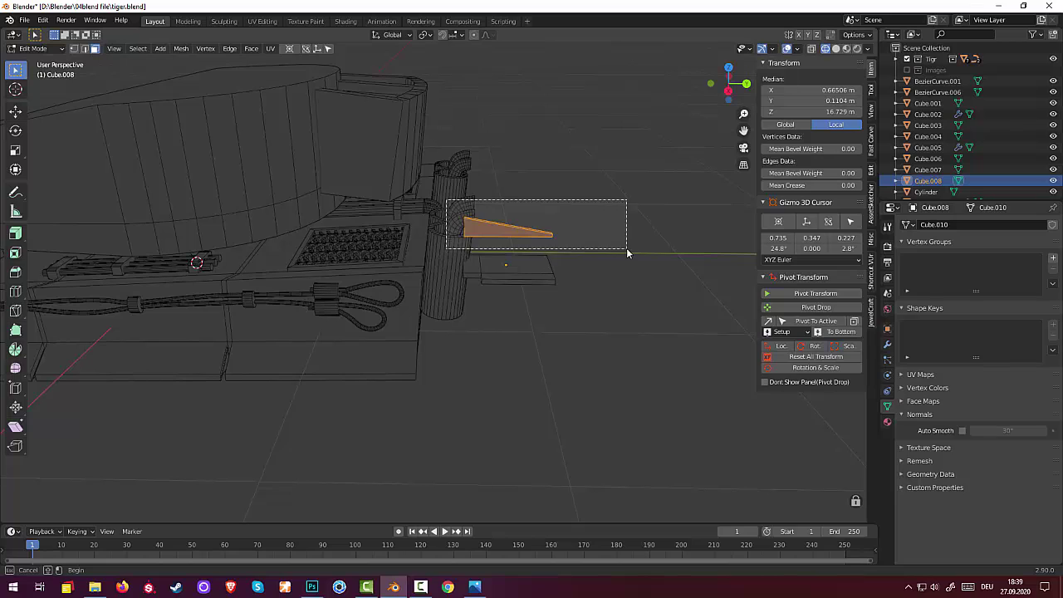
key("p")
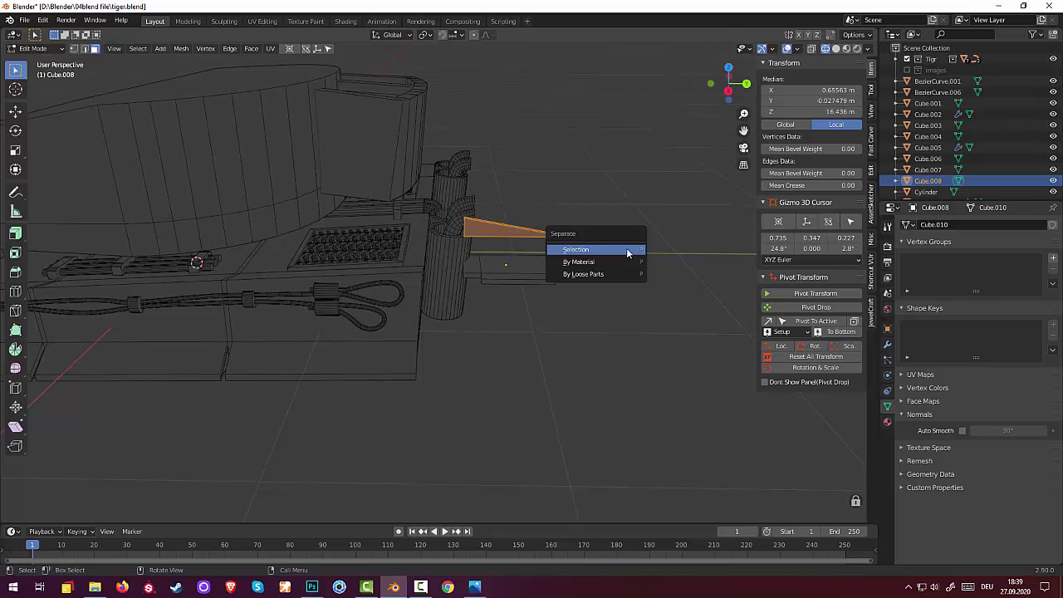
left_click(602, 251)
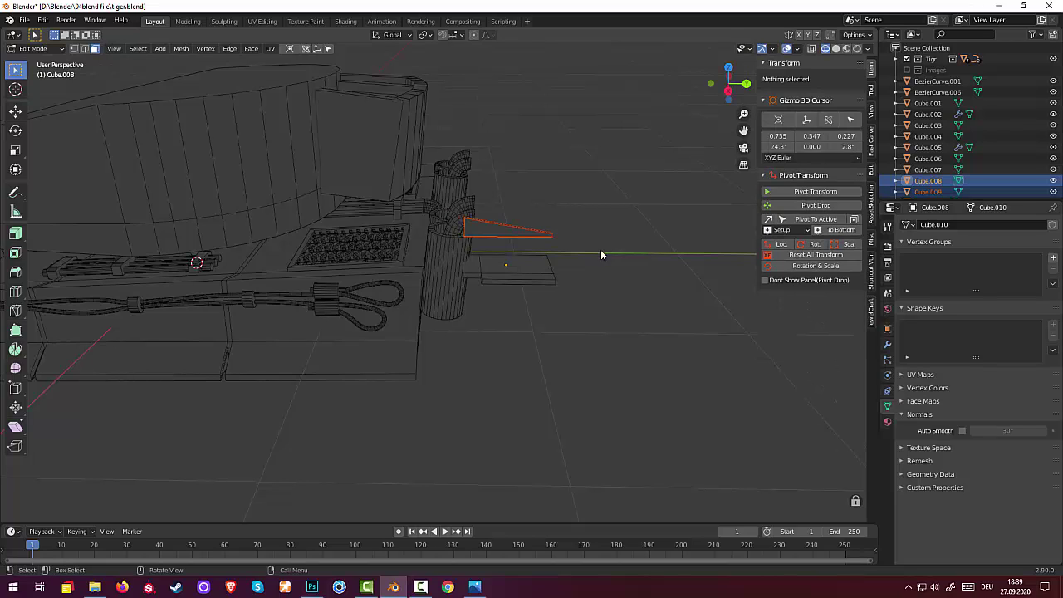
left_click(23, 50)
left_click(29, 62)
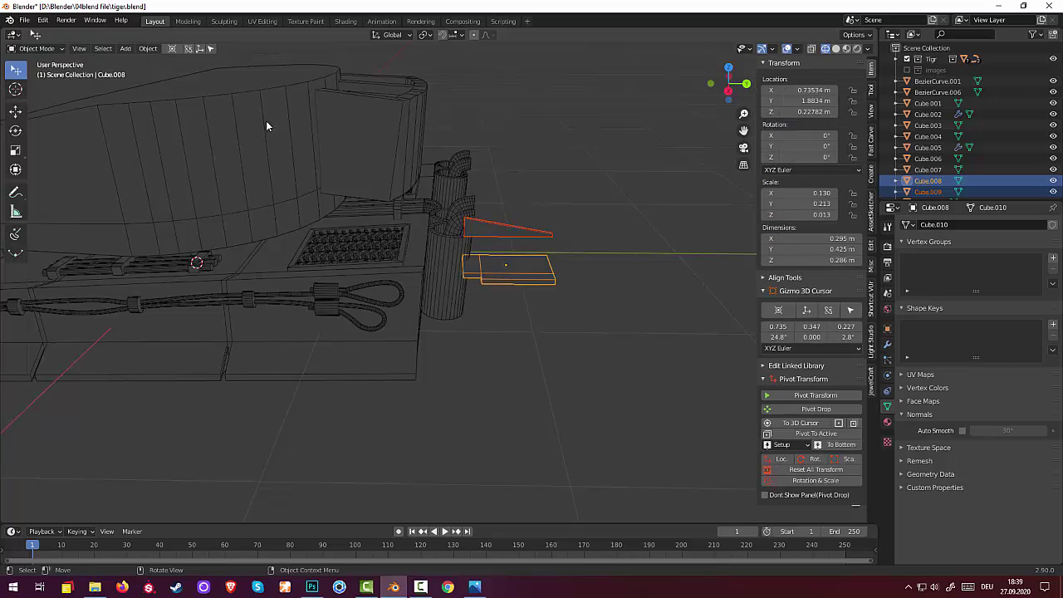
left_click(497, 231)
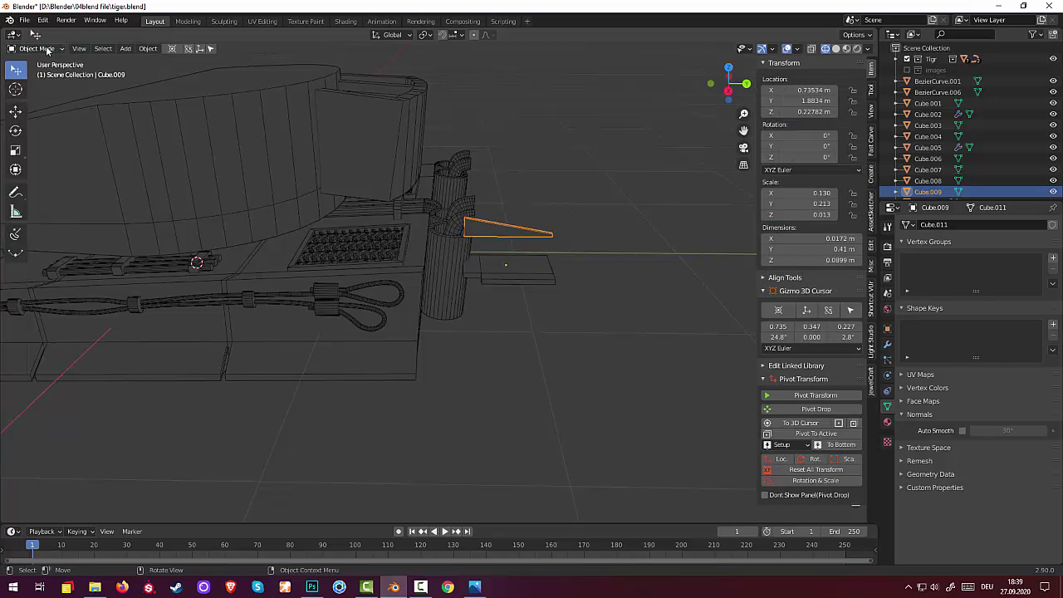
Step: Toggle X-ray view on and off, then return to solid shading
left_click(812, 49)
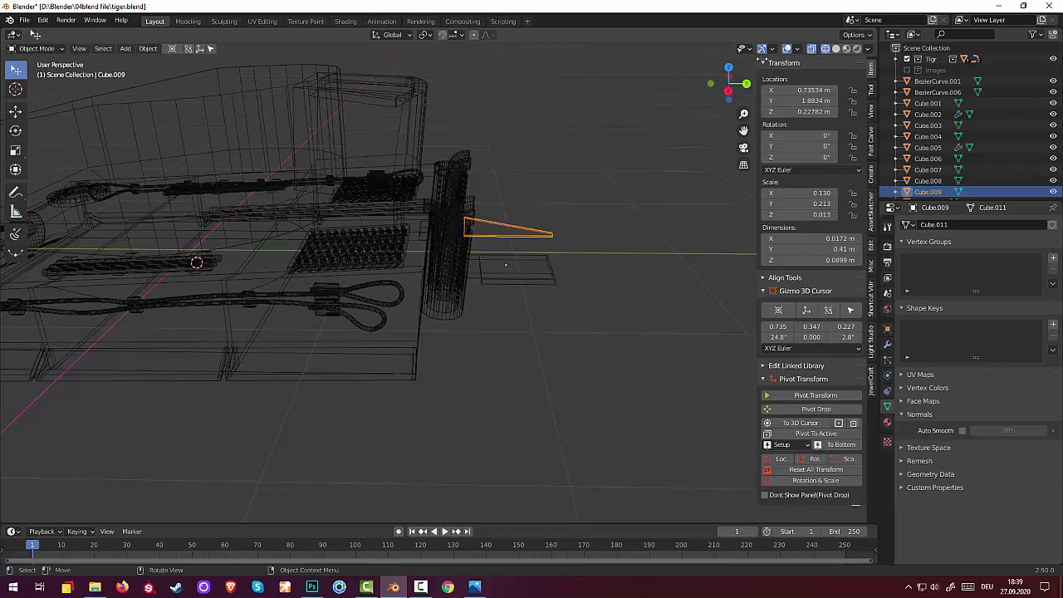
left_click(811, 48)
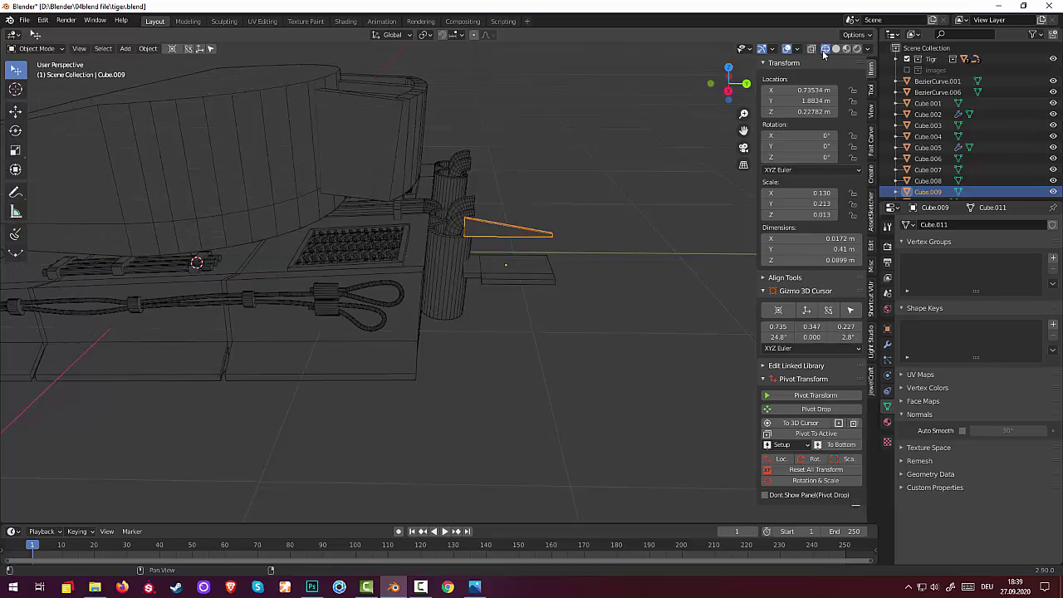
key("alt+z")
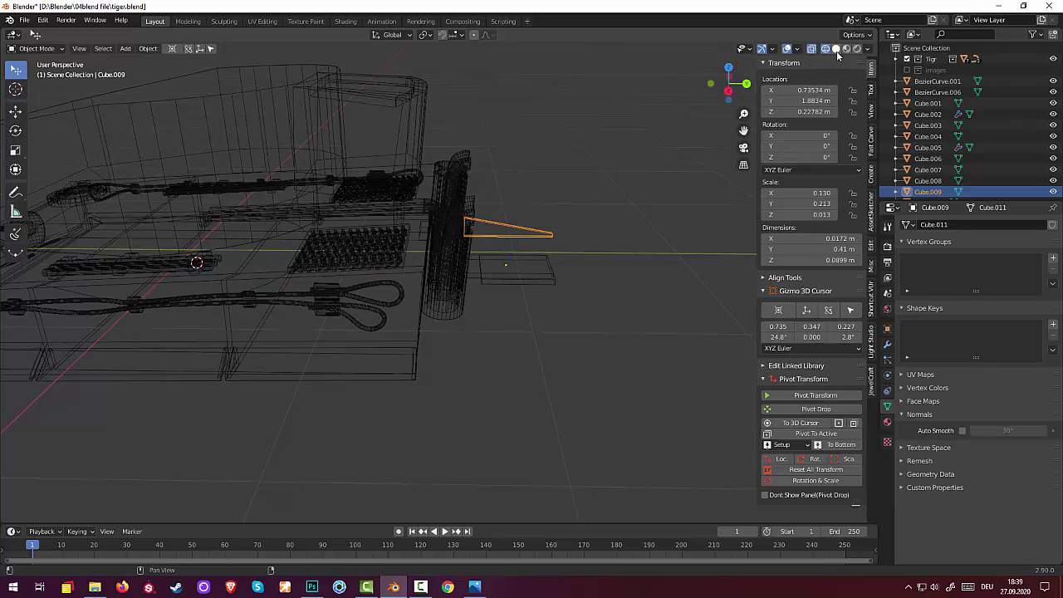
left_click(835, 49)
mouse_move(535, 161)
middle_mouse_down()
mouse_move(446, 155)
mouse_move(534, 155)
mouse_move(497, 181)
mouse_move(546, 142)
middle_mouse_up()
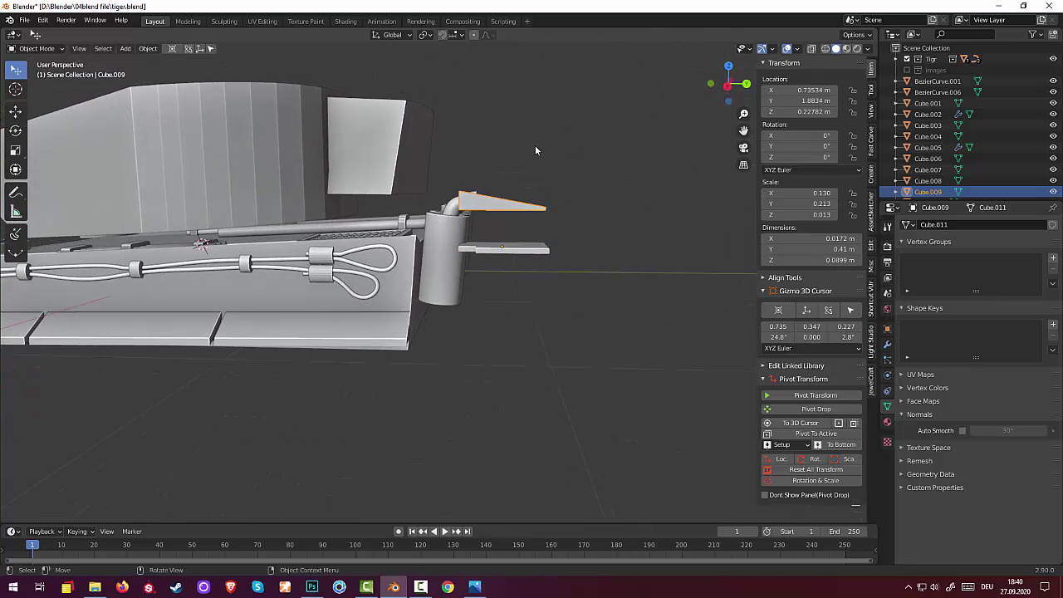
Step: Lower Cube.009 0.18634 m along Z to stand on the rear mudguard plate
key("g")
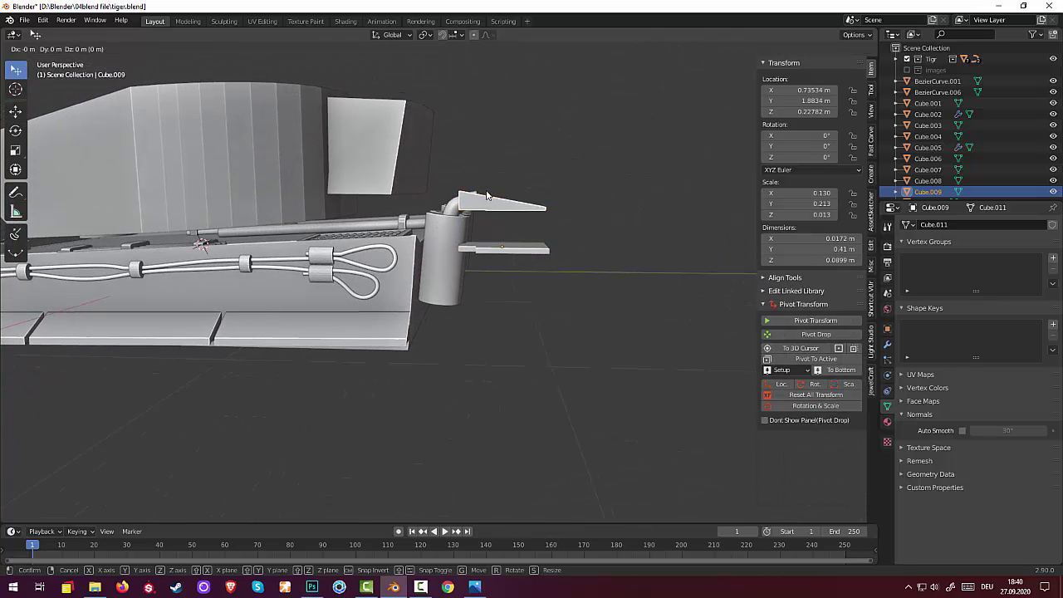
key("z")
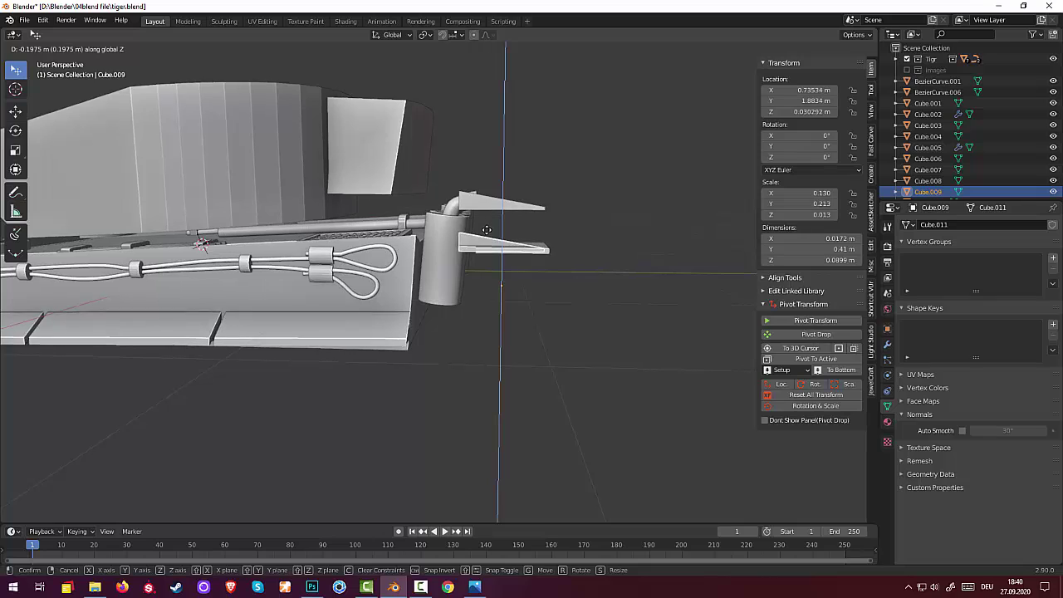
left_click(603, 225)
scroll(602, 220, "down", 5)
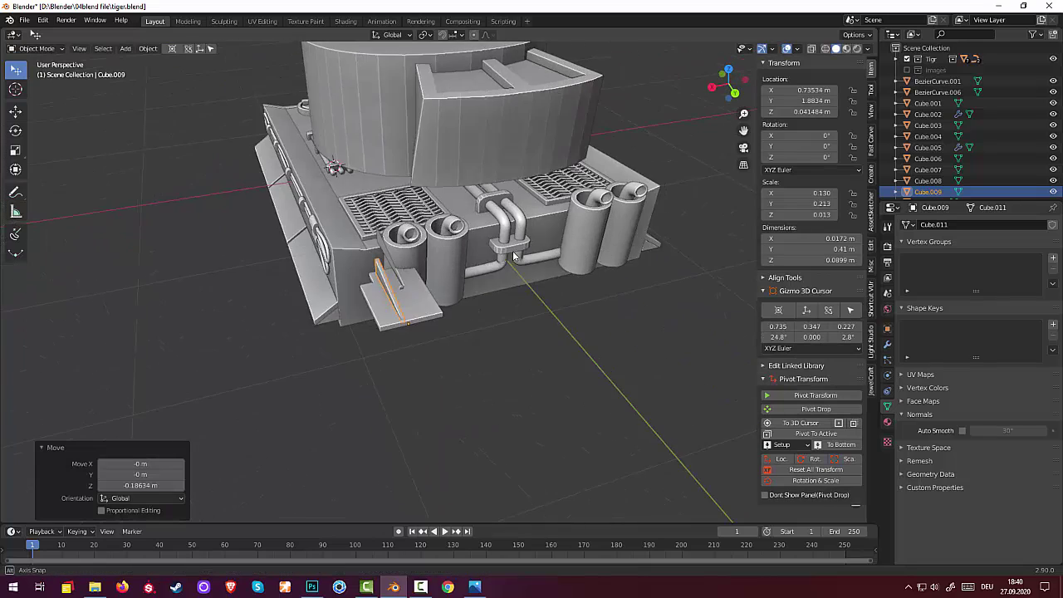
mouse_move(602, 220)
middle_mouse_down()
mouse_move(477, 211)
mouse_move(402, 245)
middle_mouse_up()
scroll(402, 243, "up", 3)
scroll(398, 238, "up", 3)
middle_click_drag(249, 192, 217, 160)
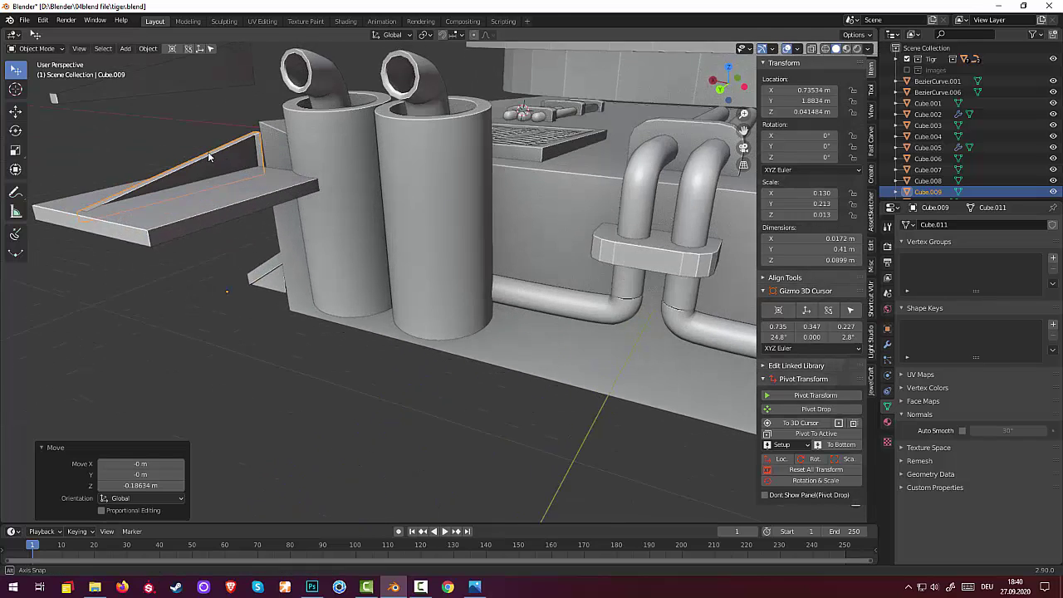
left_click(38, 48)
left_click(58, 74)
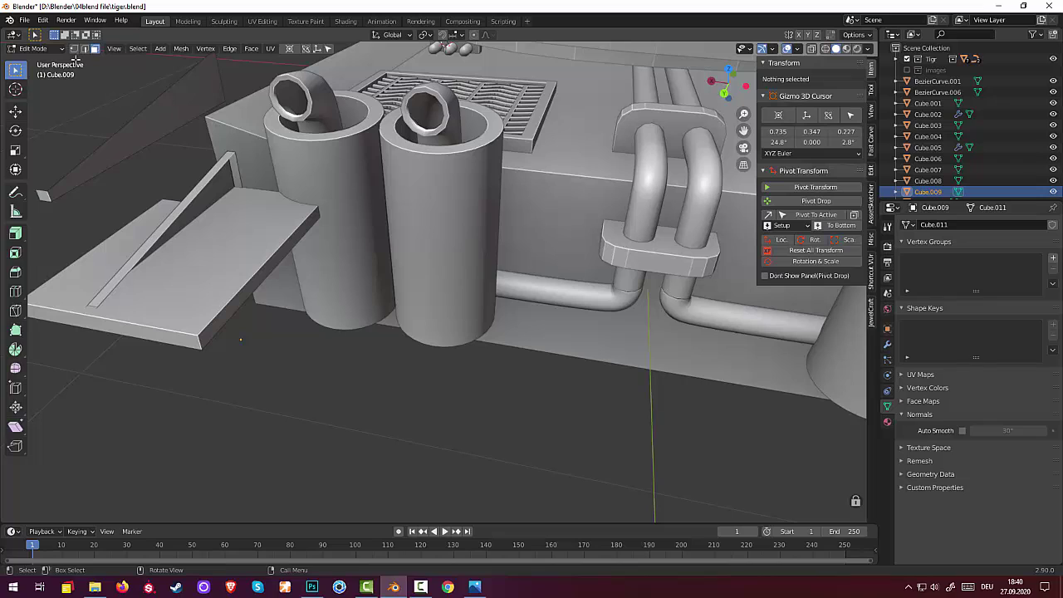
left_click(74, 48)
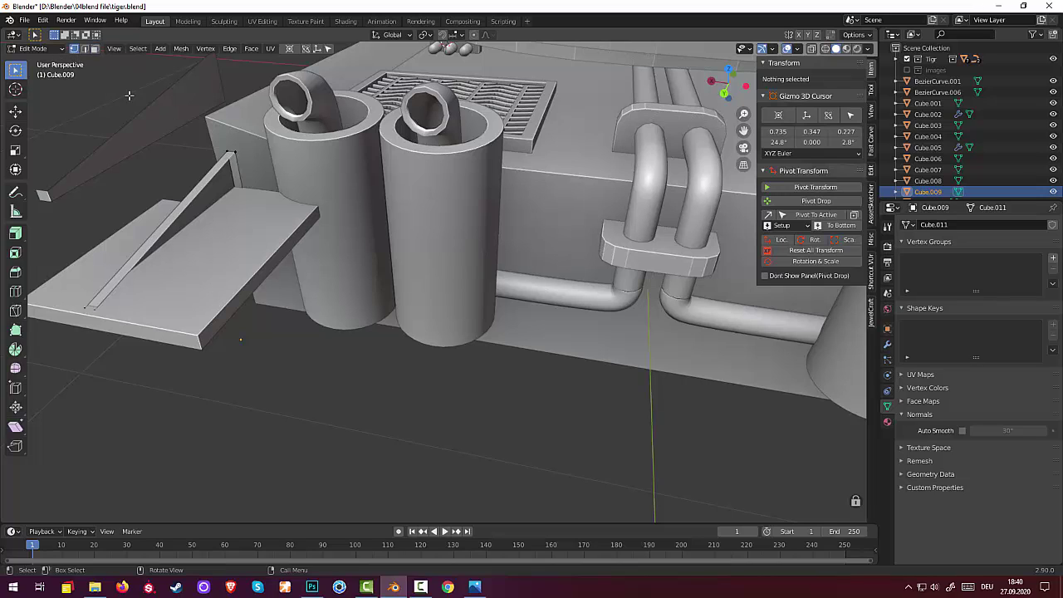
left_click(234, 154)
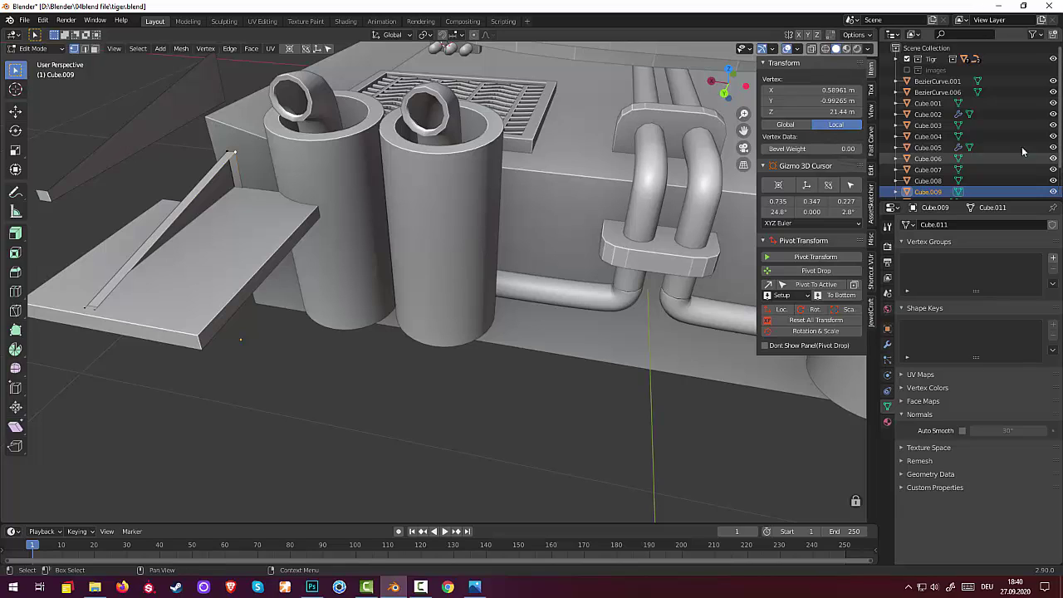
left_click(255, 229)
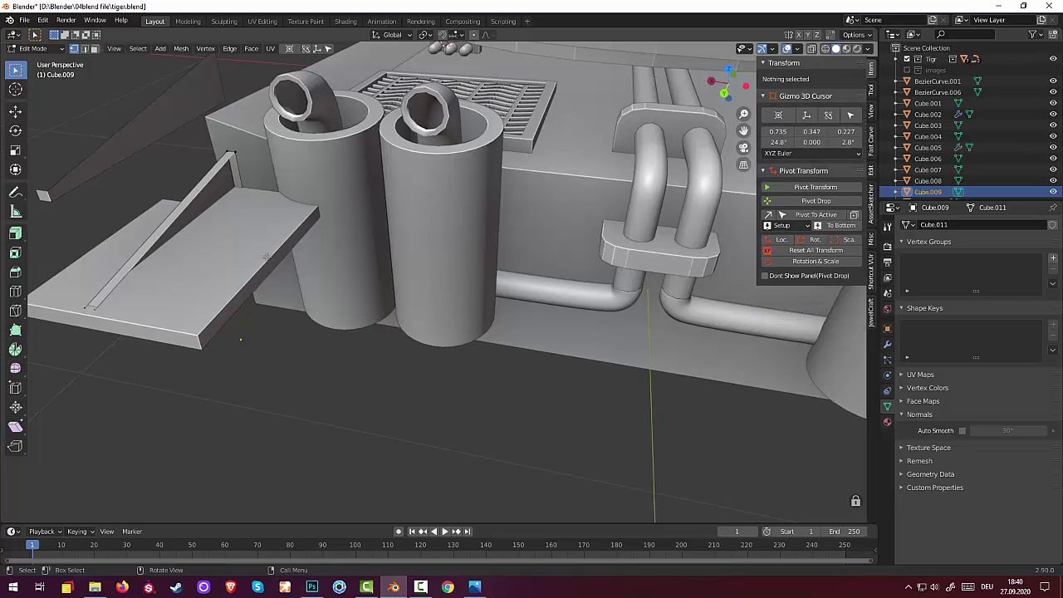
left_click(34, 48)
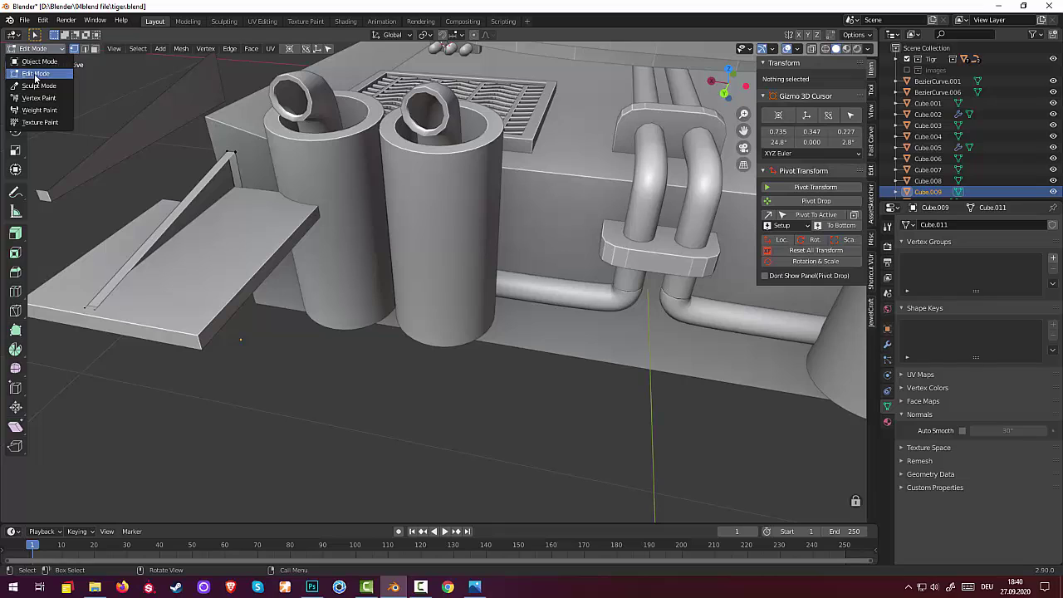
left_click(37, 77)
left_click(33, 48)
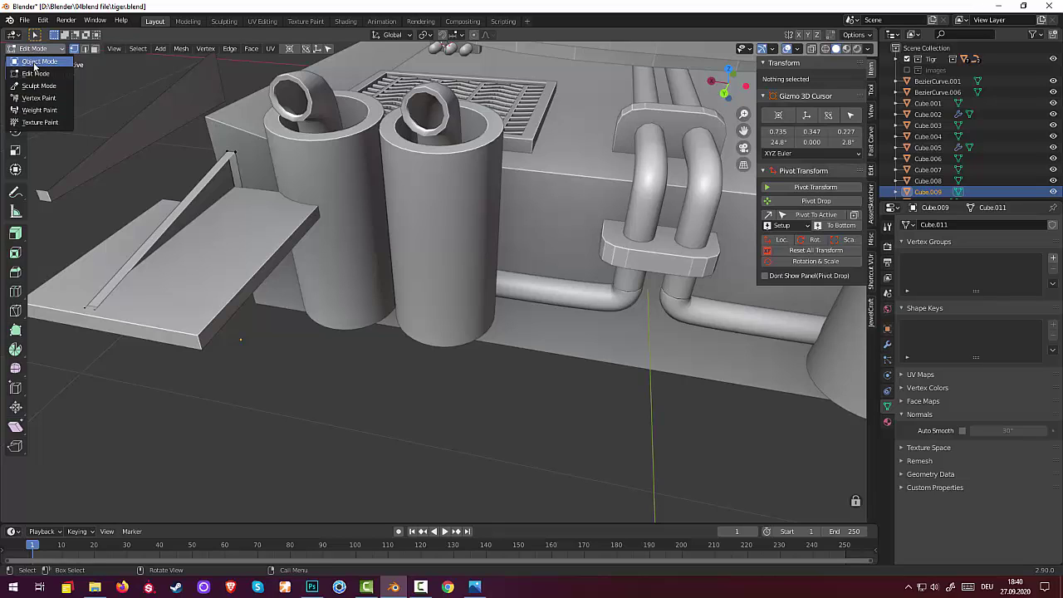
left_click(33, 64)
left_click(228, 223)
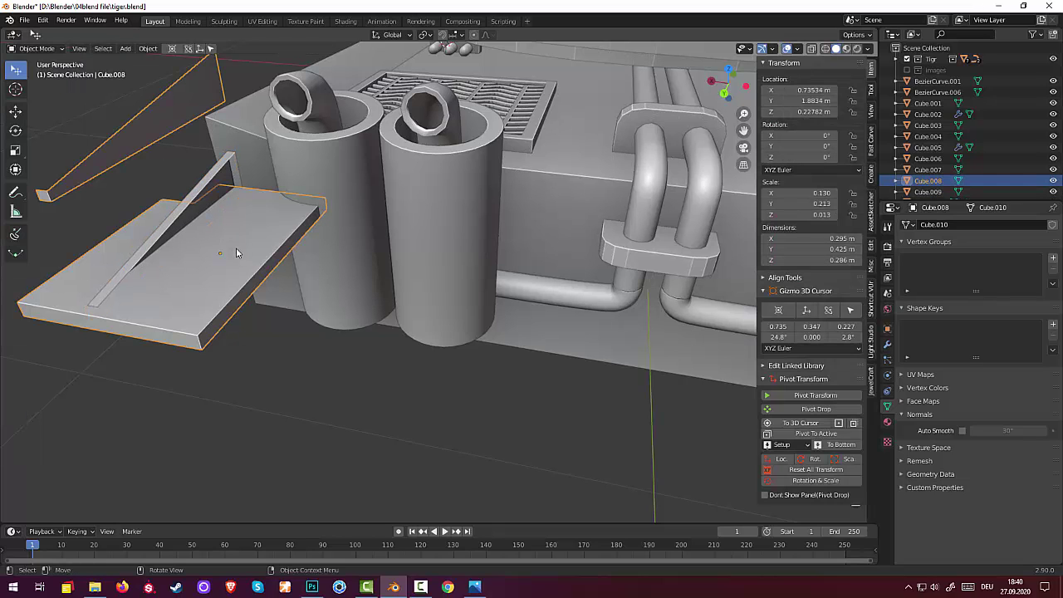
key("alt+a")
left_click(199, 307)
middle_click_drag(181, 309, 587, 291)
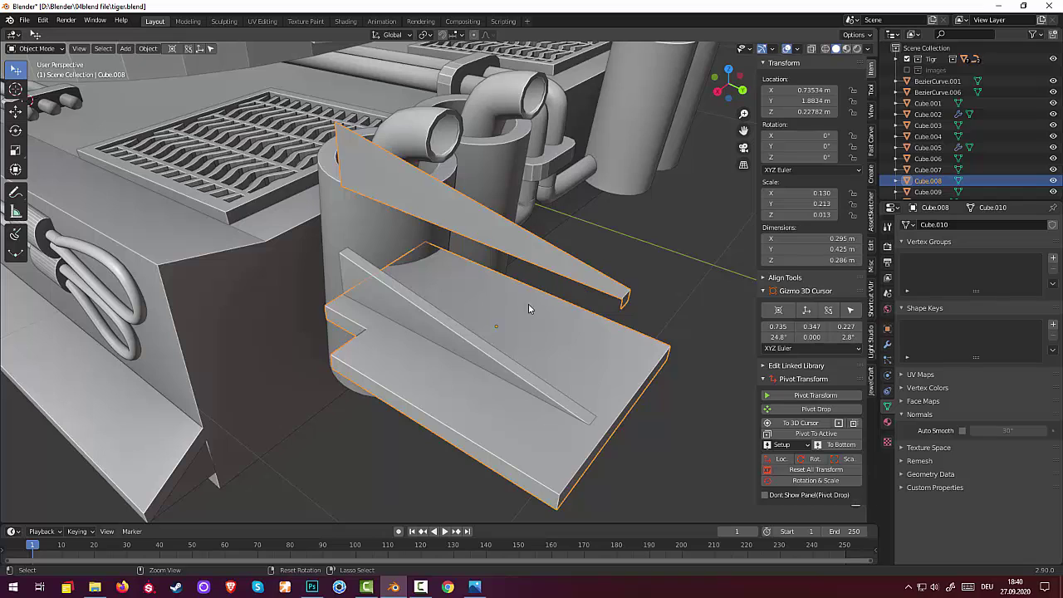
left_click(564, 264)
key("Tab")
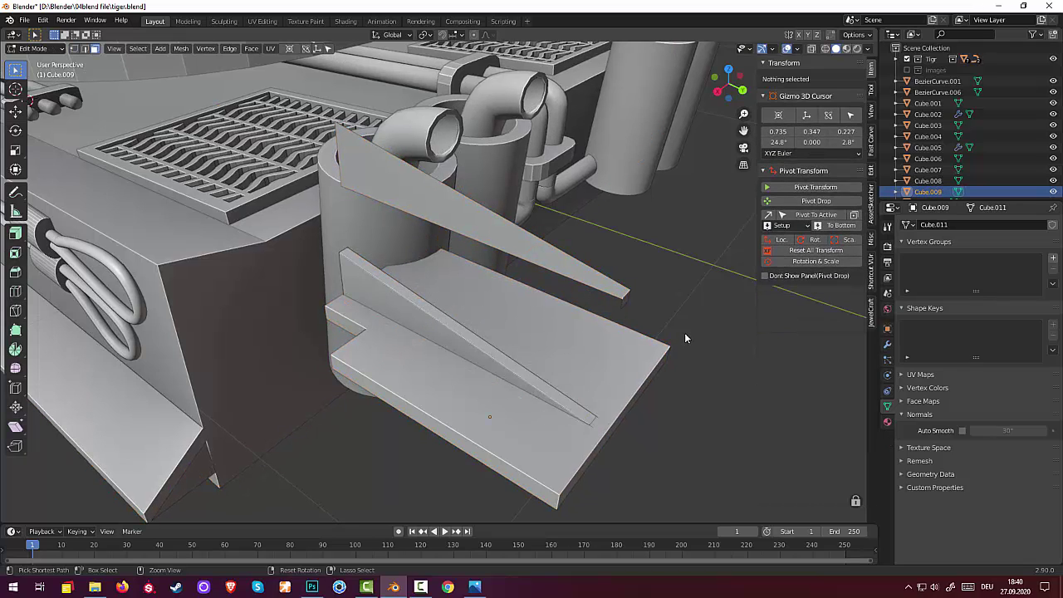
key("ctrl+z")
key("ctrl+z")
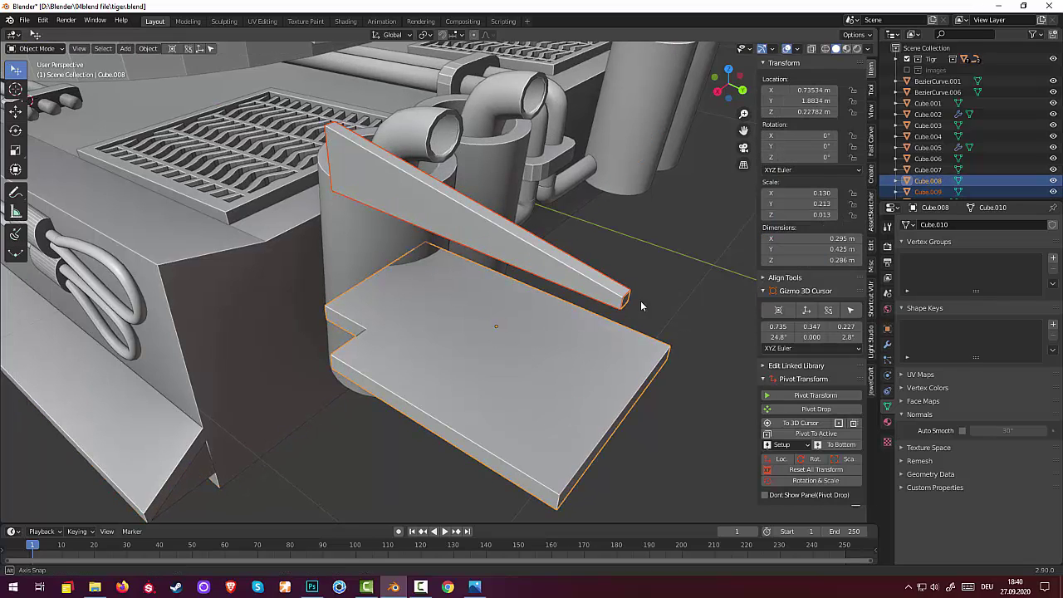
middle_click_drag(640, 306, 577, 302)
left_click(177, 151)
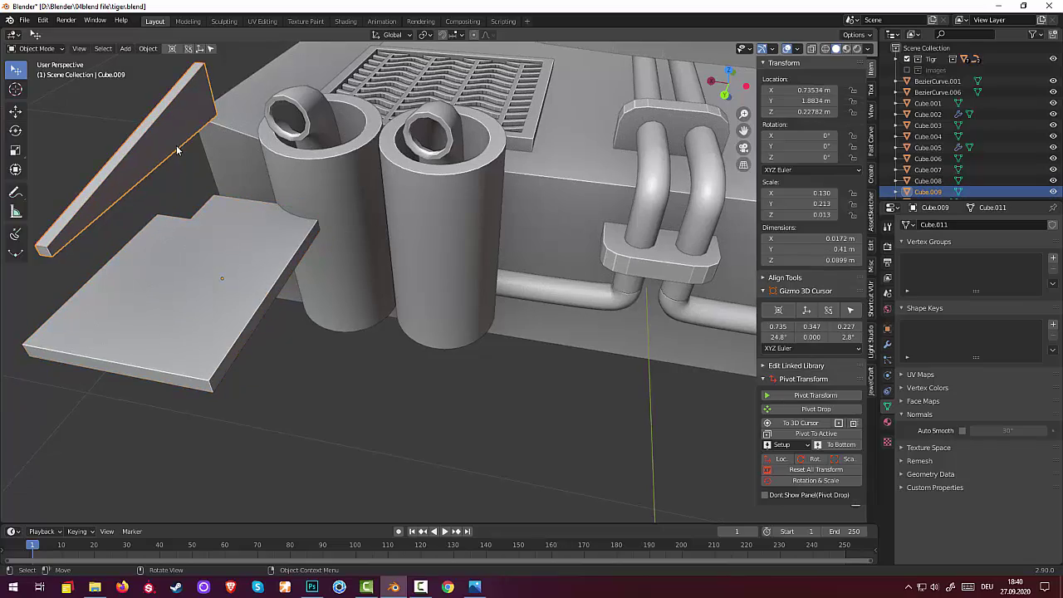
middle_click_drag(174, 152, 280, 150)
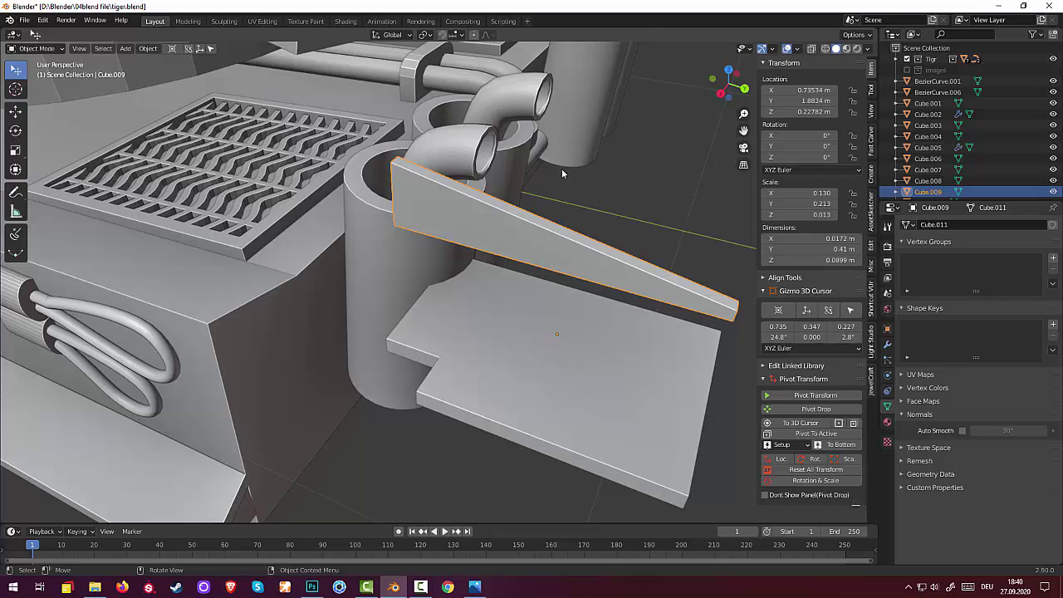
middle_click_drag(562, 165, 566, 155)
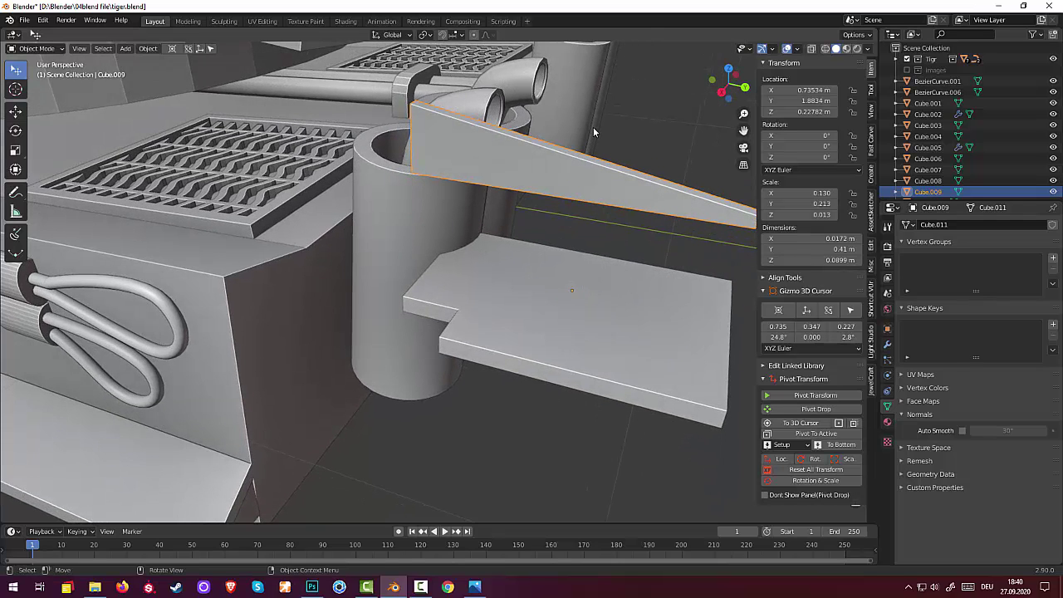
key("Tab")
key("s")
key("z")
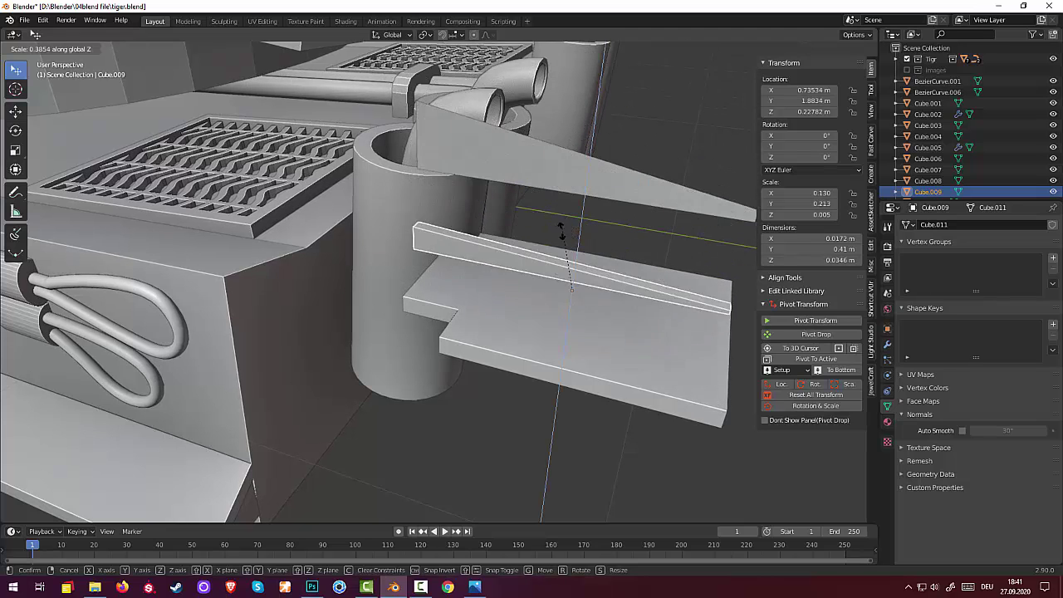
key("Escape")
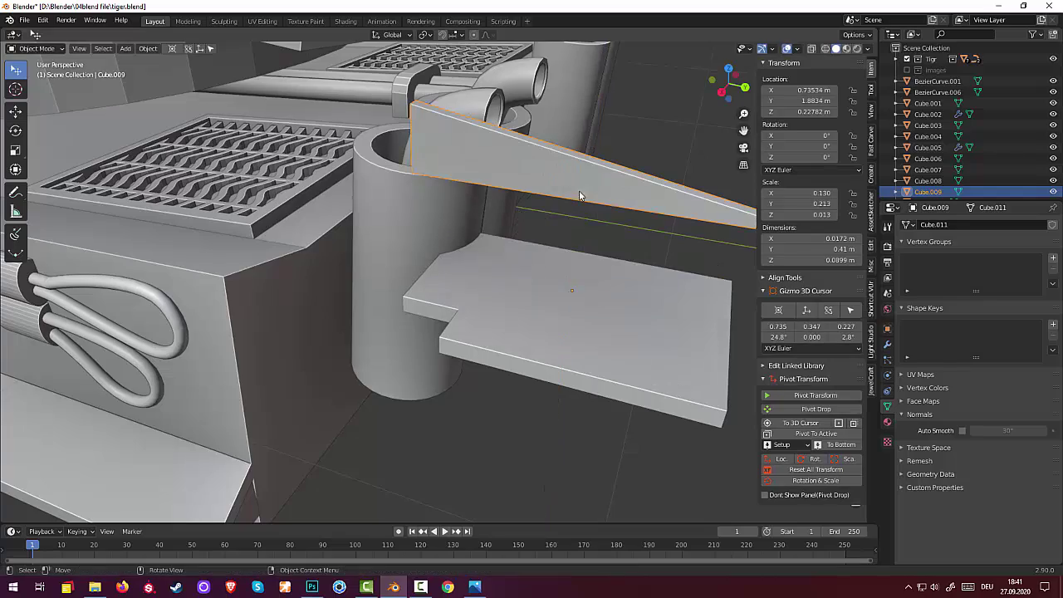
mouse_move(576, 193)
middle_mouse_down()
mouse_move(332, 160)
mouse_move(316, 215)
middle_mouse_up()
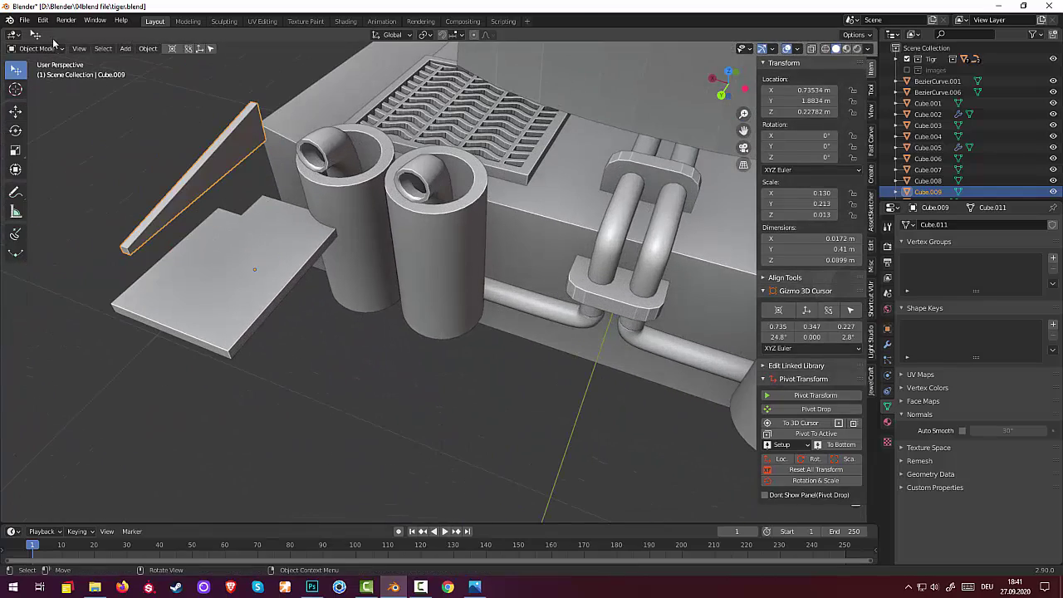
Step: Edit wedge Cube.009 in vertex select, box-select its lower-left end vertices, and enable X-ray
left_click(38, 49)
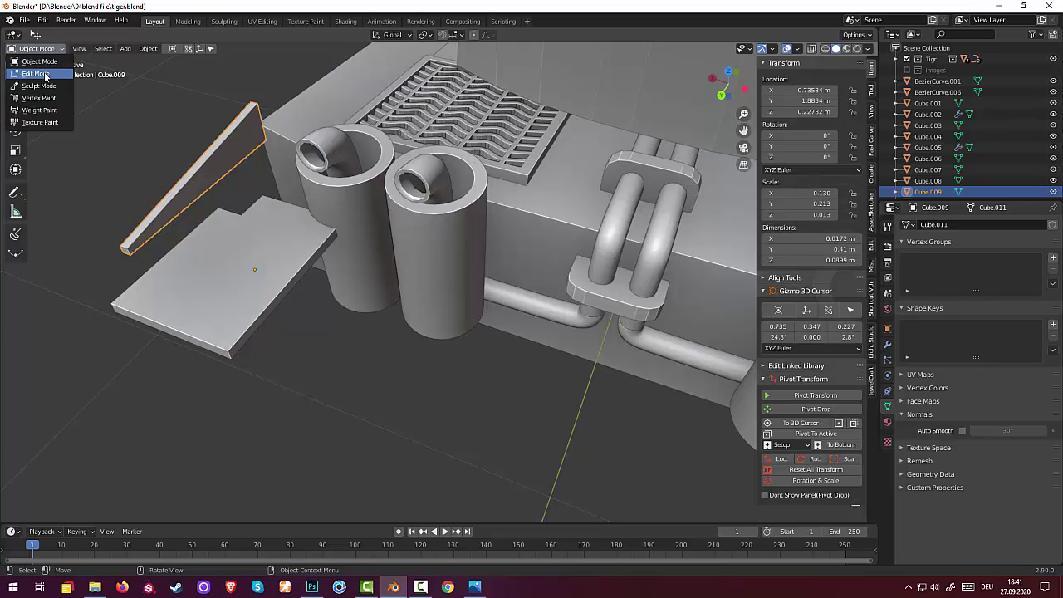
left_click(45, 73)
key("1")
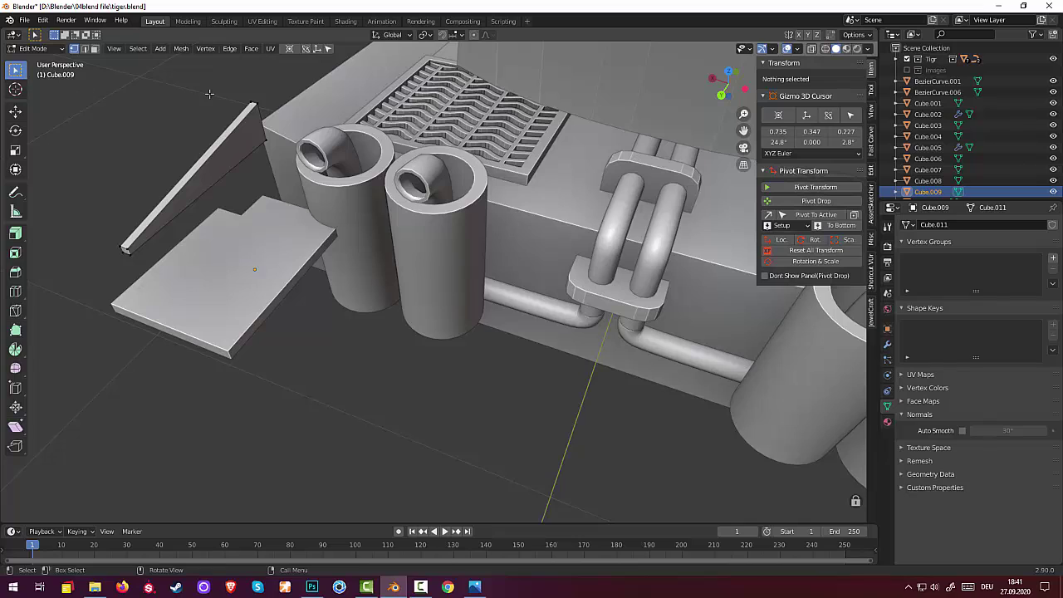
middle_click_drag(210, 95, 113, 112)
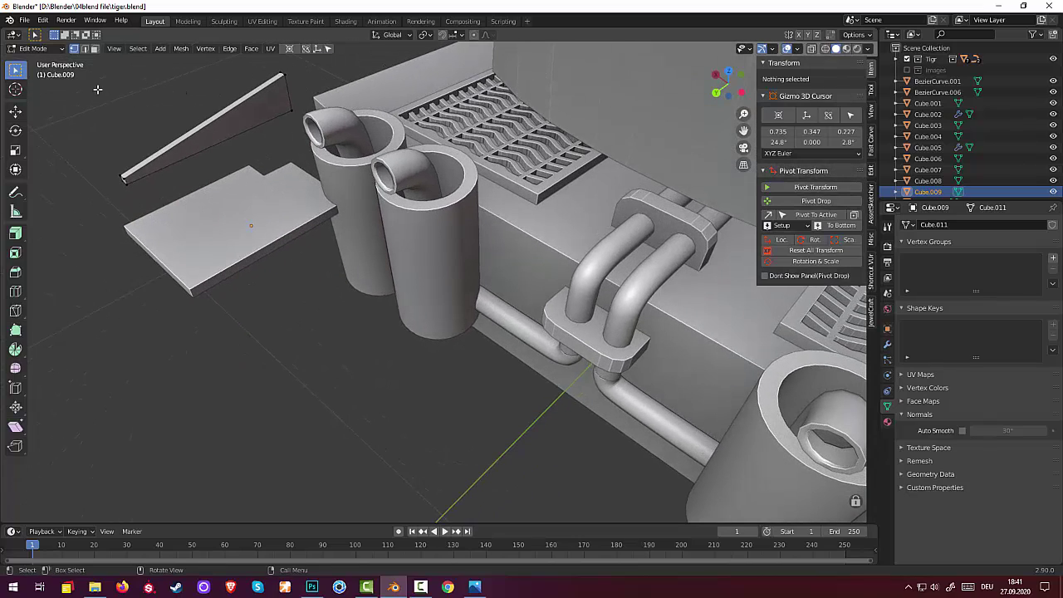
left_click_drag(97, 88, 164, 189)
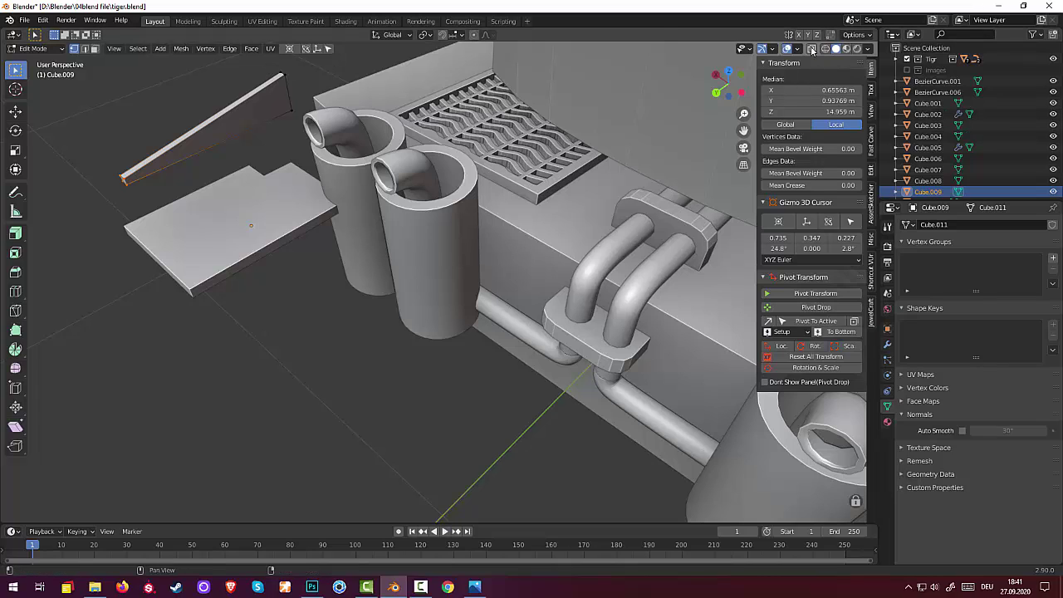
key("alt+z")
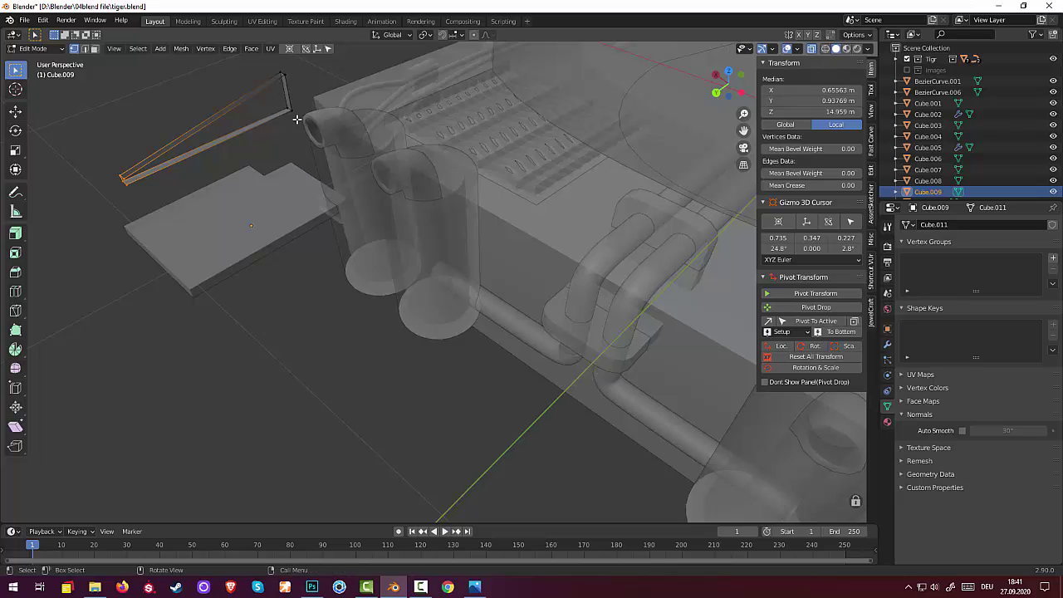
Step: Box-select the wedge's tall-end vertices plus the triangle's far vertex
left_click(16, 74)
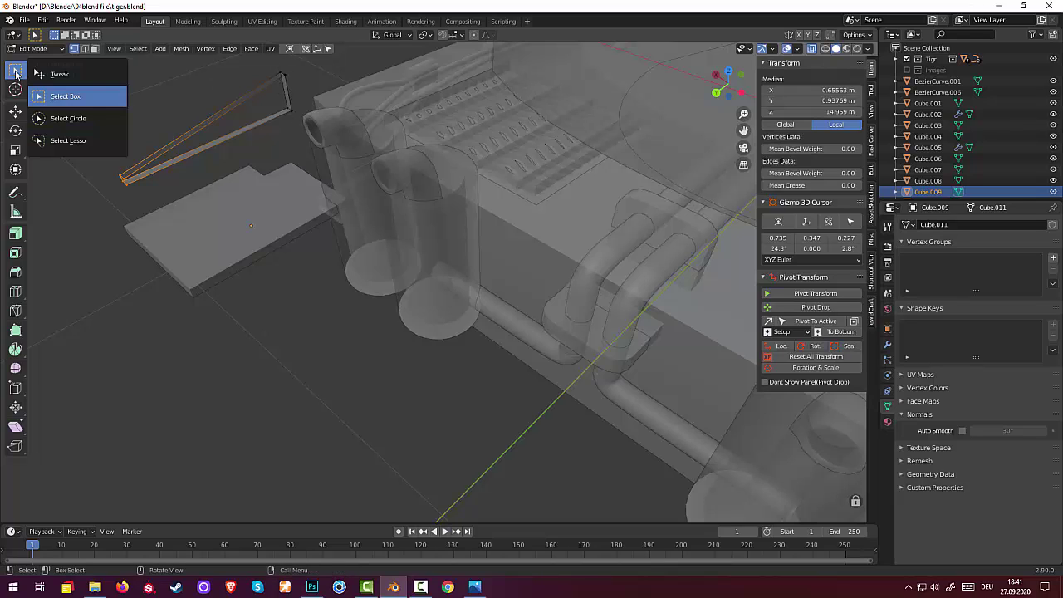
left_click(47, 99)
right_click(282, 100, "shift")
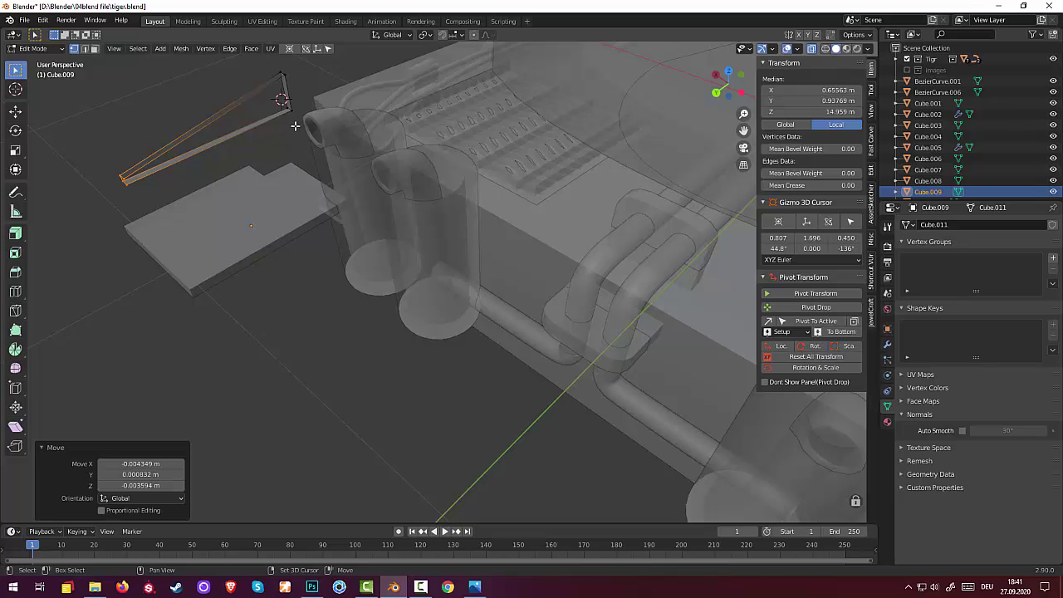
left_click(16, 73)
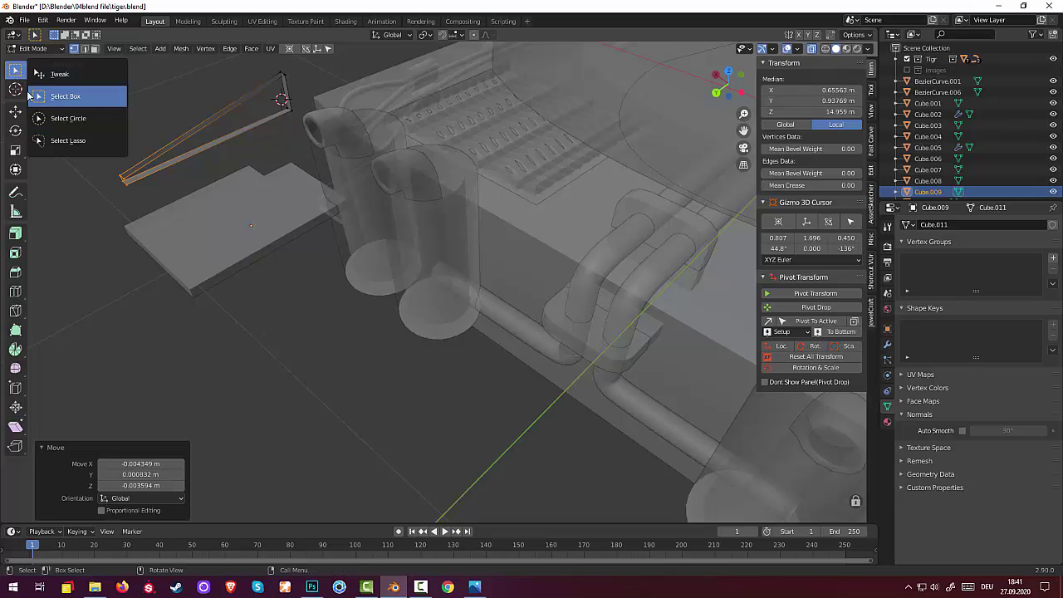
left_click(45, 99)
left_click_drag(264, 66, 298, 139)
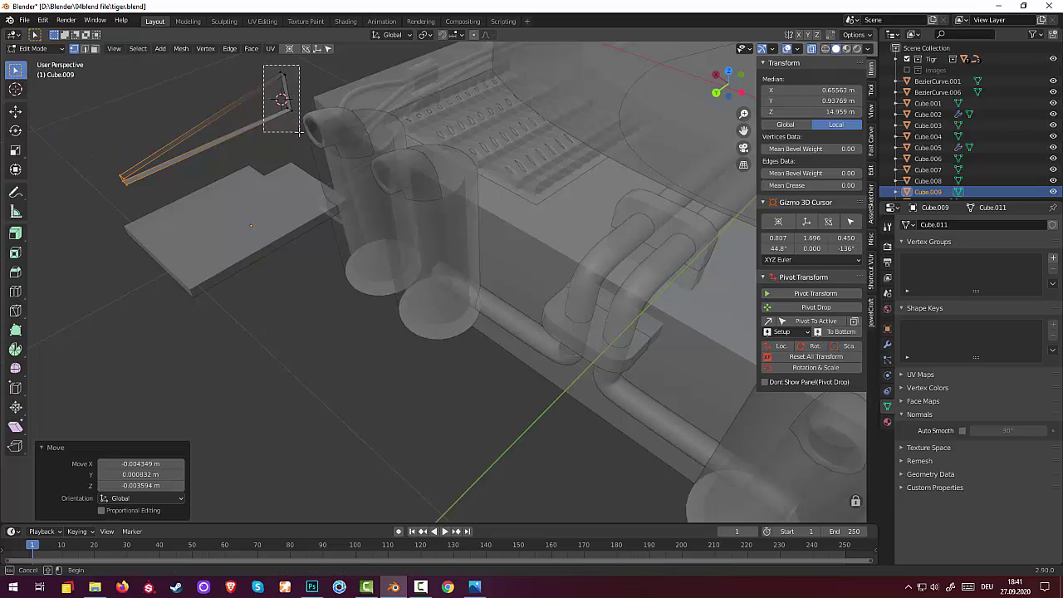
left_click_drag(103, 154, 149, 204, "shift")
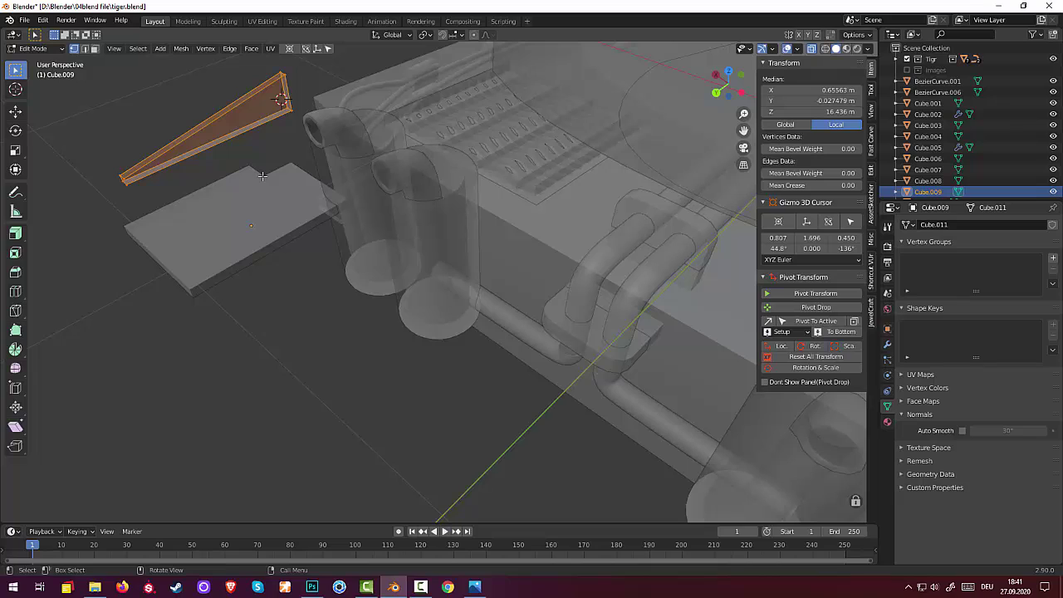
Step: Merge the selected vertices by distance with a 0.06 m merge distance
key("m")
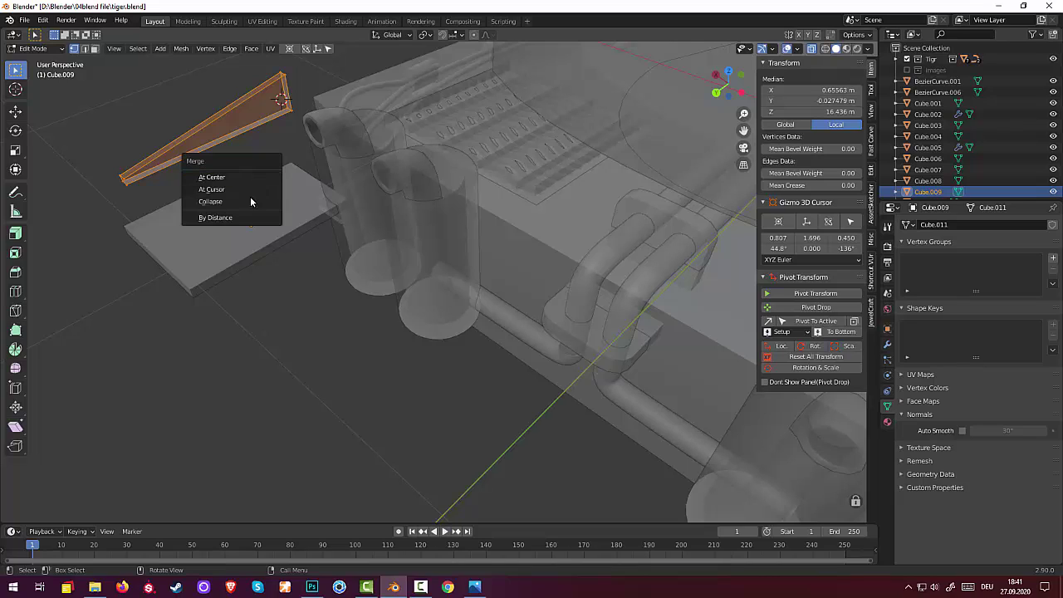
left_click(227, 221)
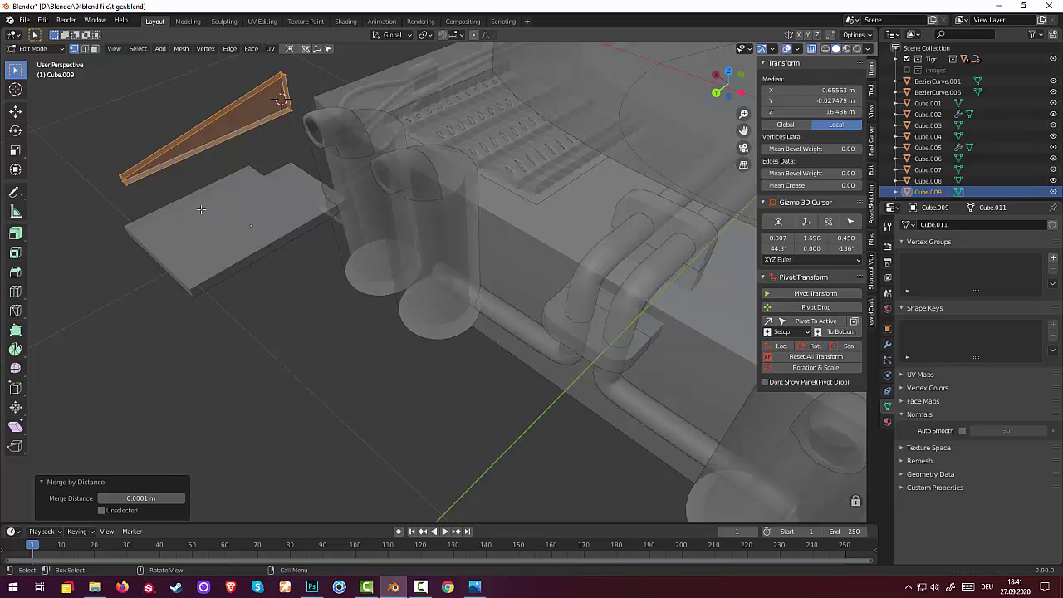
left_click(137, 499)
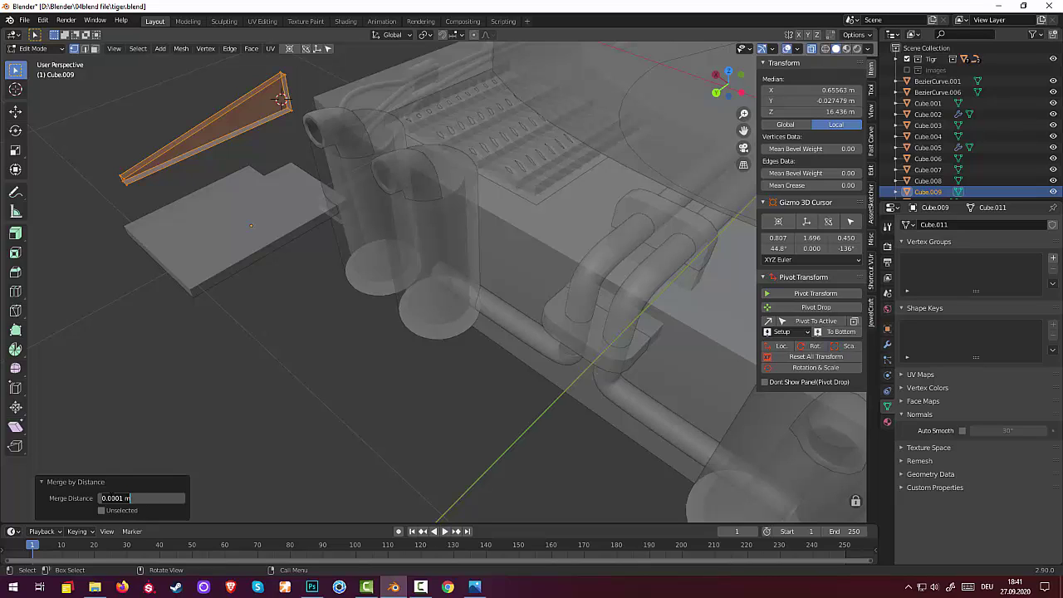
left_click(109, 499)
left_click(123, 499)
key("BackSpace")
key("BackSpace")
key("BackSpace")
type("6")
key("Return")
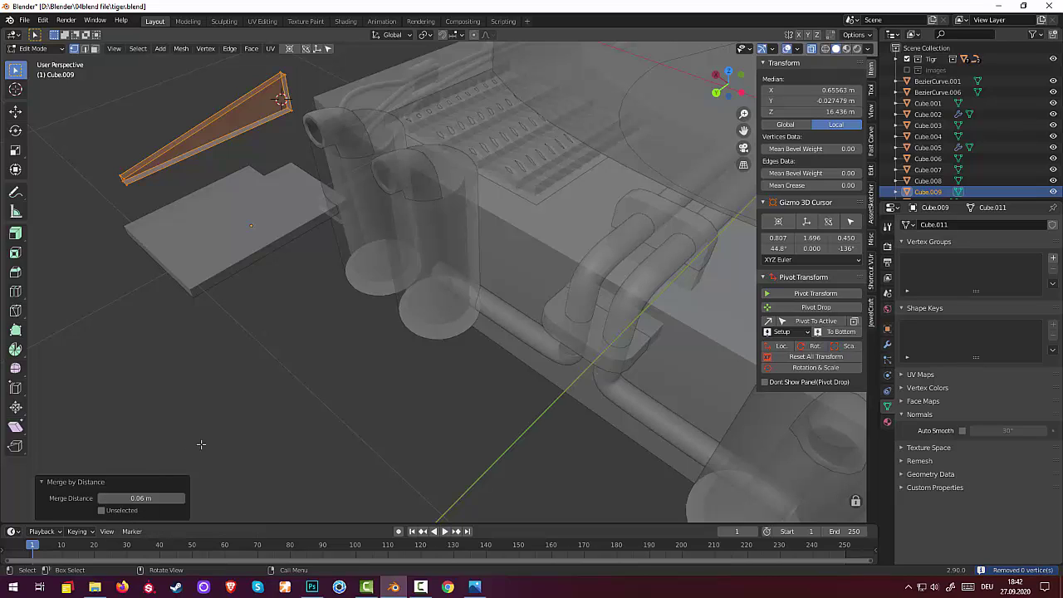
Step: Switch to face select and turn off X-ray so the model looks solid
left_click(285, 412)
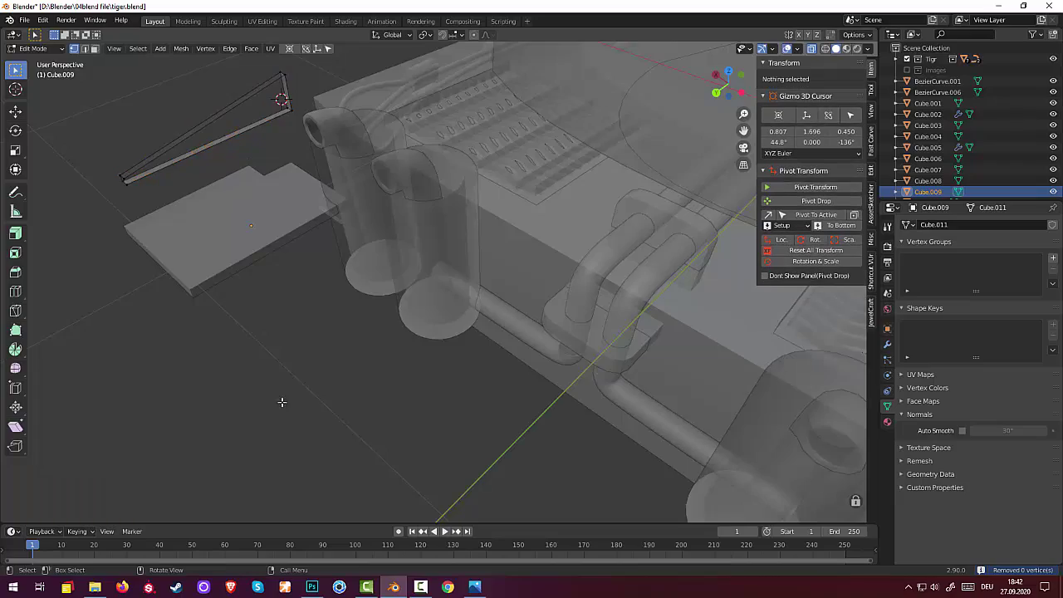
mouse_move(285, 413)
middle_mouse_down()
mouse_move(335, 434)
mouse_move(362, 409)
mouse_move(467, 374)
mouse_move(406, 407)
mouse_move(331, 404)
middle_mouse_up()
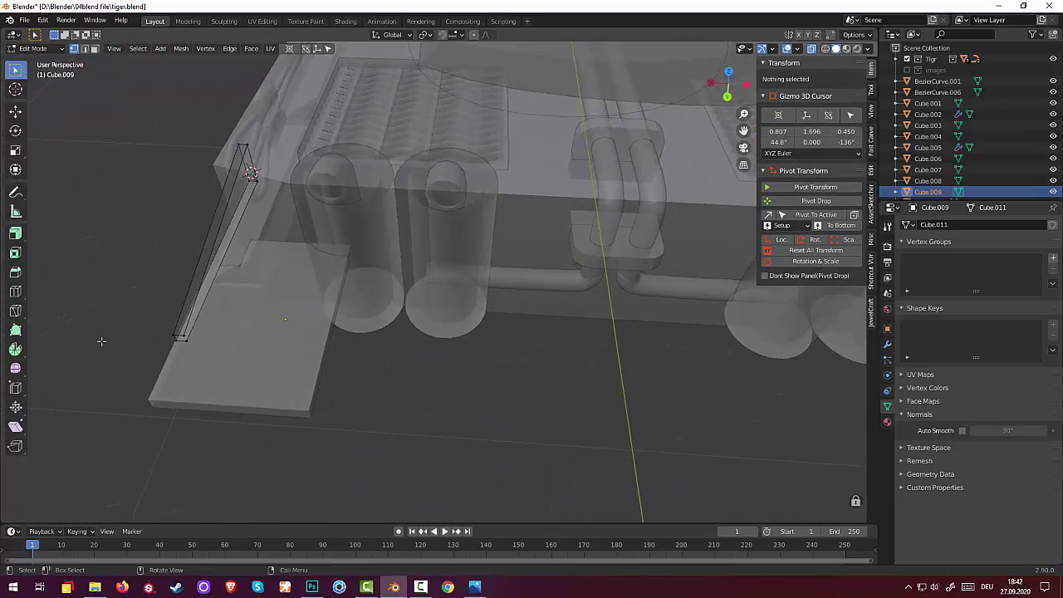
left_click(95, 49)
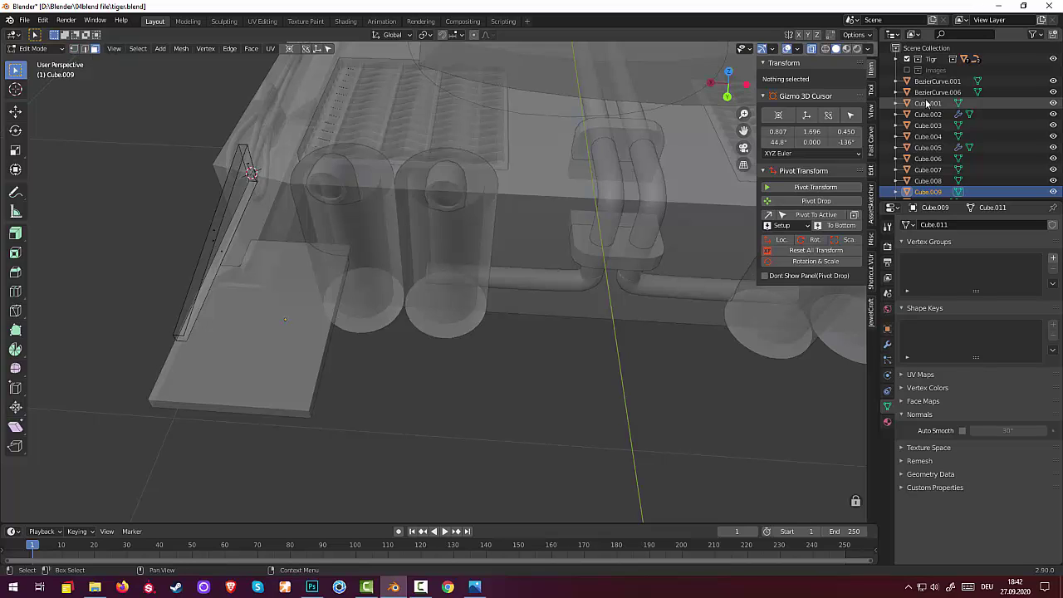
left_click(824, 48)
left_click(814, 49)
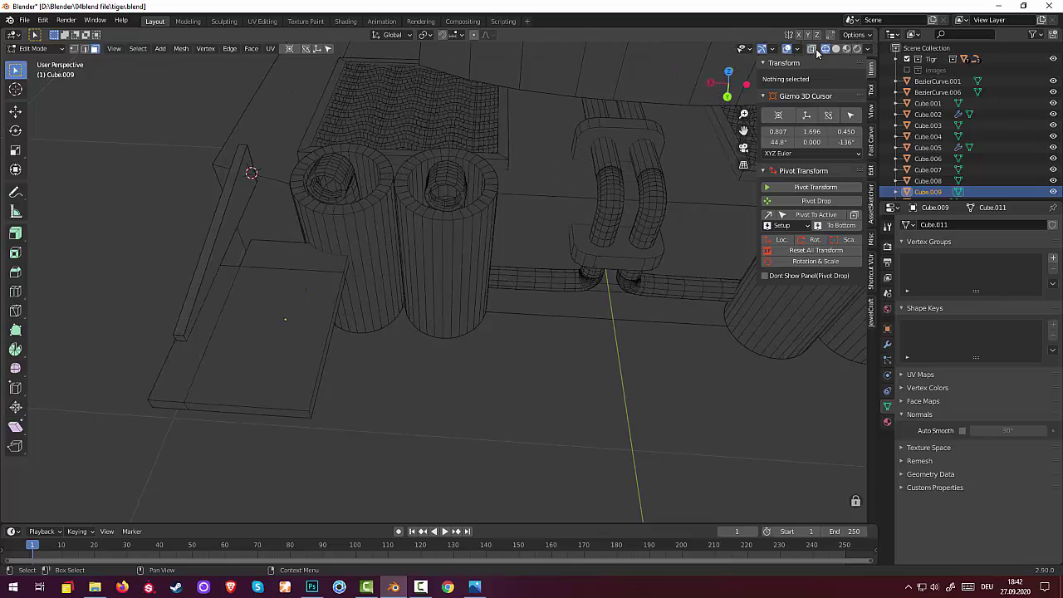
left_click(835, 48)
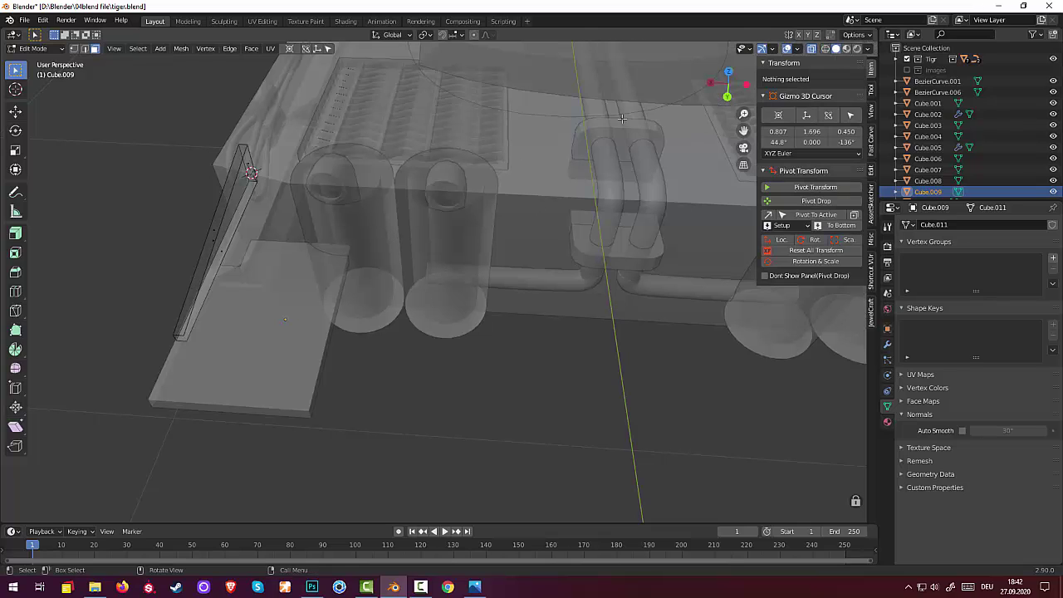
left_click(810, 49)
Step: Select the wedge's slanted face, reset the 3D cursor to world origin, and return to Object Mode
mouse_move(302, 408)
middle_mouse_down()
mouse_move(387, 375)
mouse_move(393, 392)
middle_mouse_up()
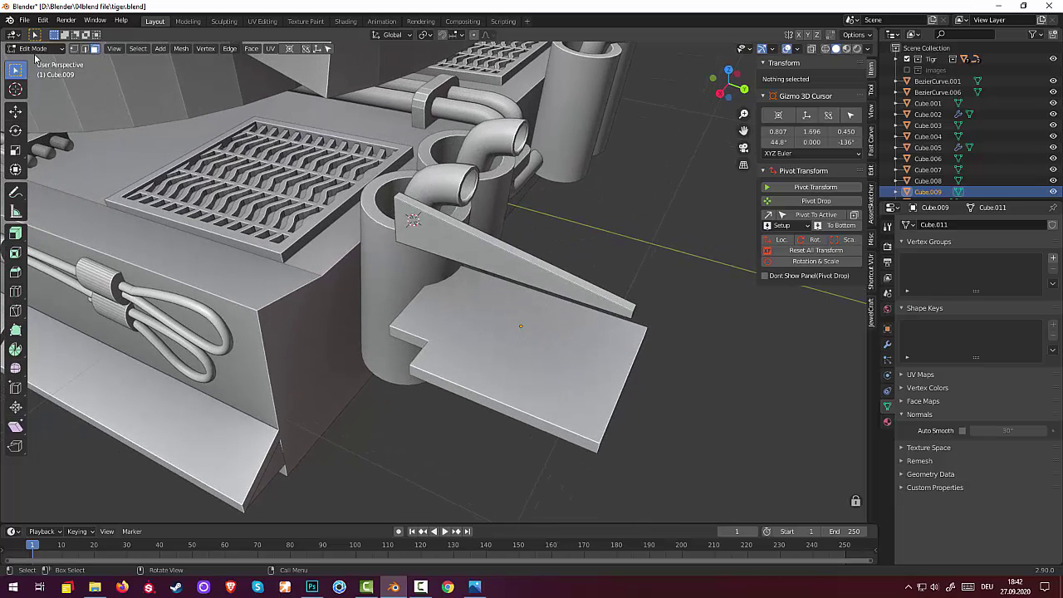
left_click(35, 52)
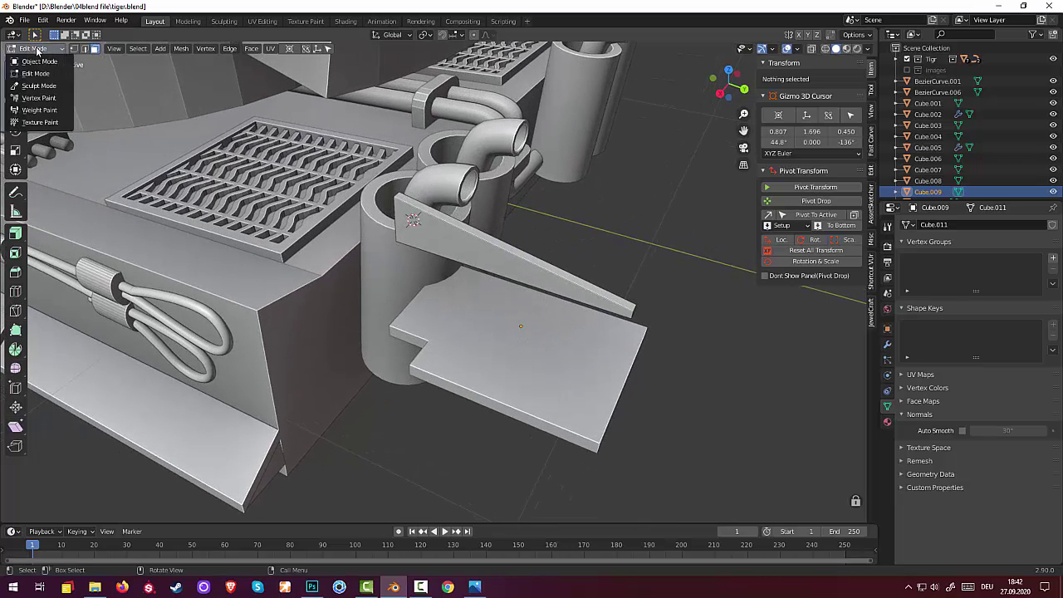
left_click(411, 219)
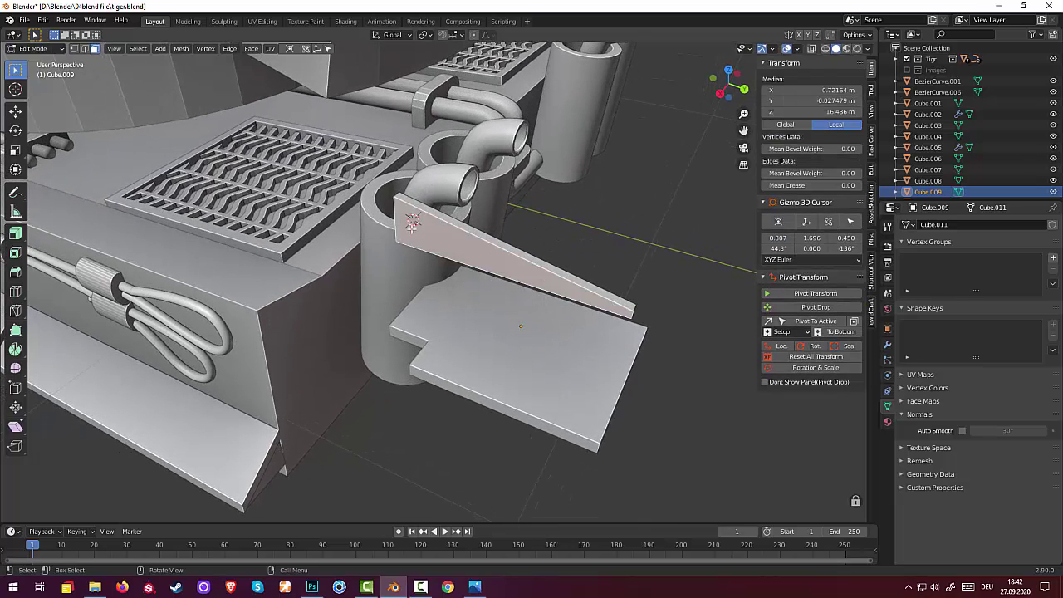
left_click(318, 51)
middle_click_drag(467, 242, 390, 274)
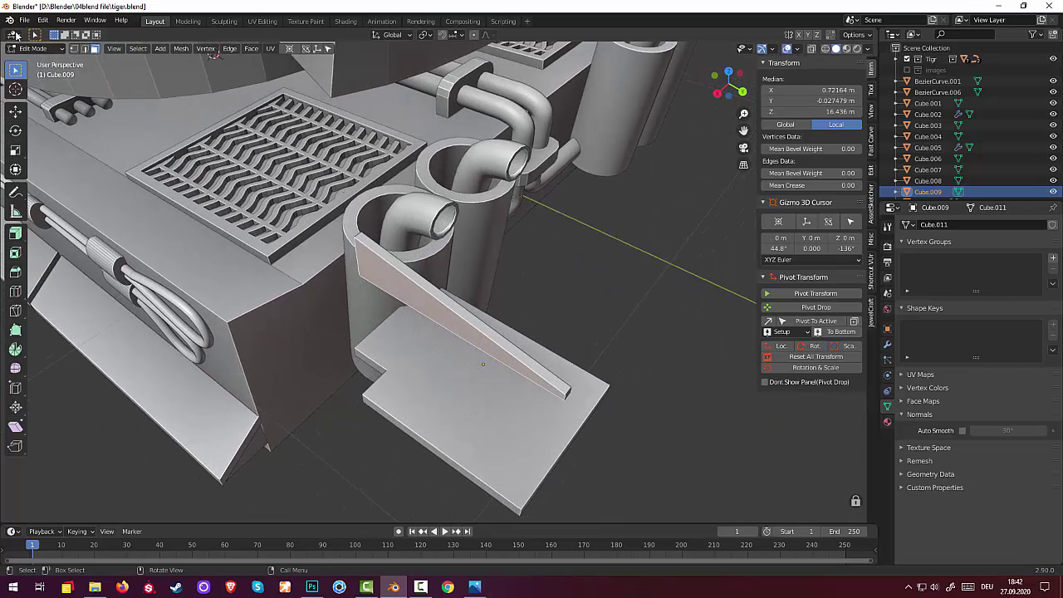
left_click(31, 48)
left_click(33, 63)
mouse_move(391, 270)
middle_mouse_down()
mouse_move(478, 337)
mouse_move(463, 315)
middle_mouse_up()
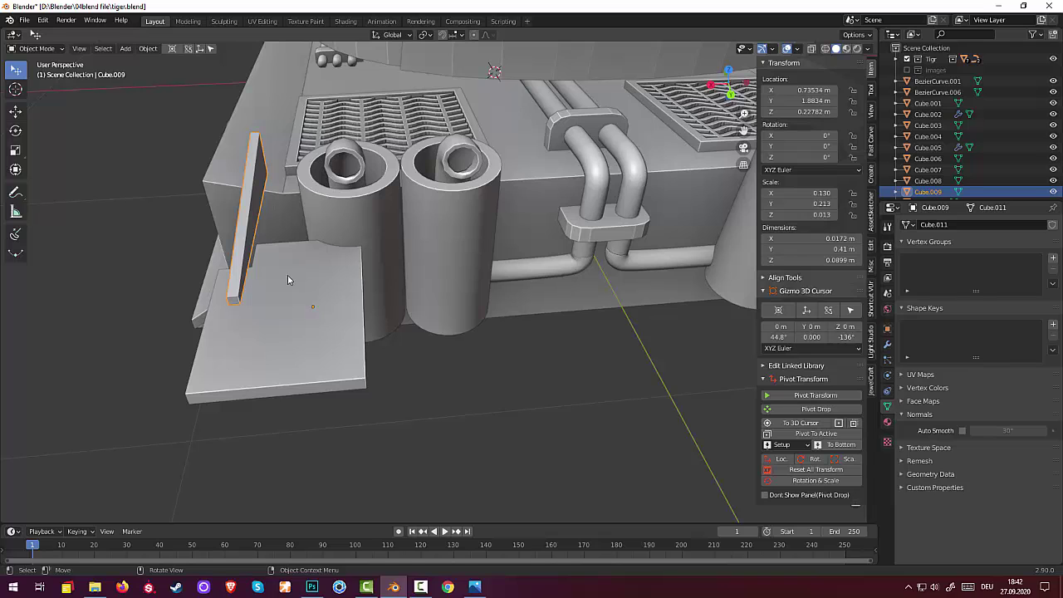
Step: Lower wedge Cube.009 by 0.003438 m along Z to sit at Z 0.22439 m
key("g")
key("z")
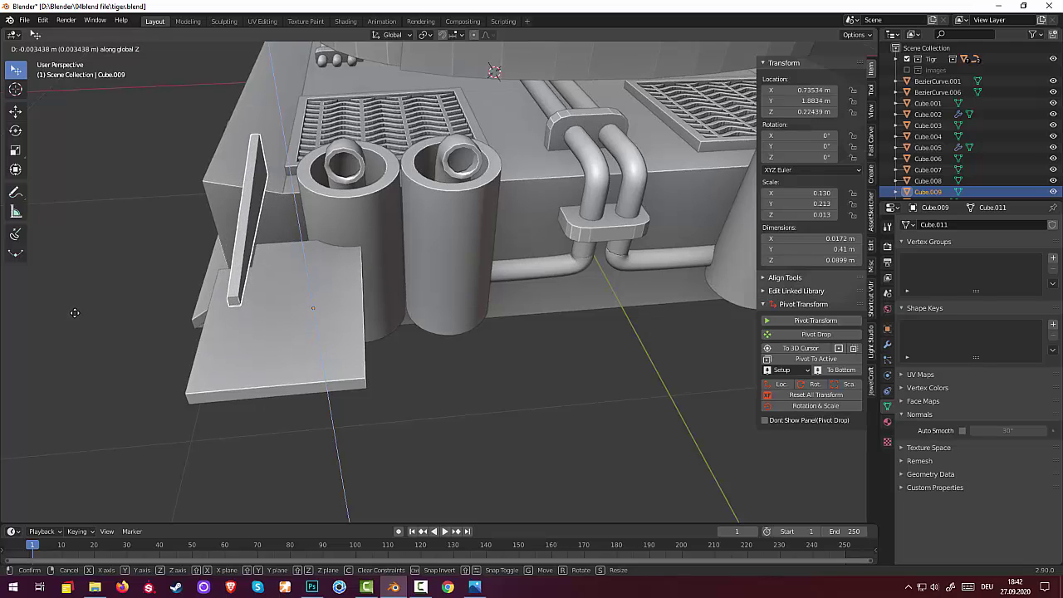
left_click(74, 313)
middle_click_drag(156, 285, 449, 255)
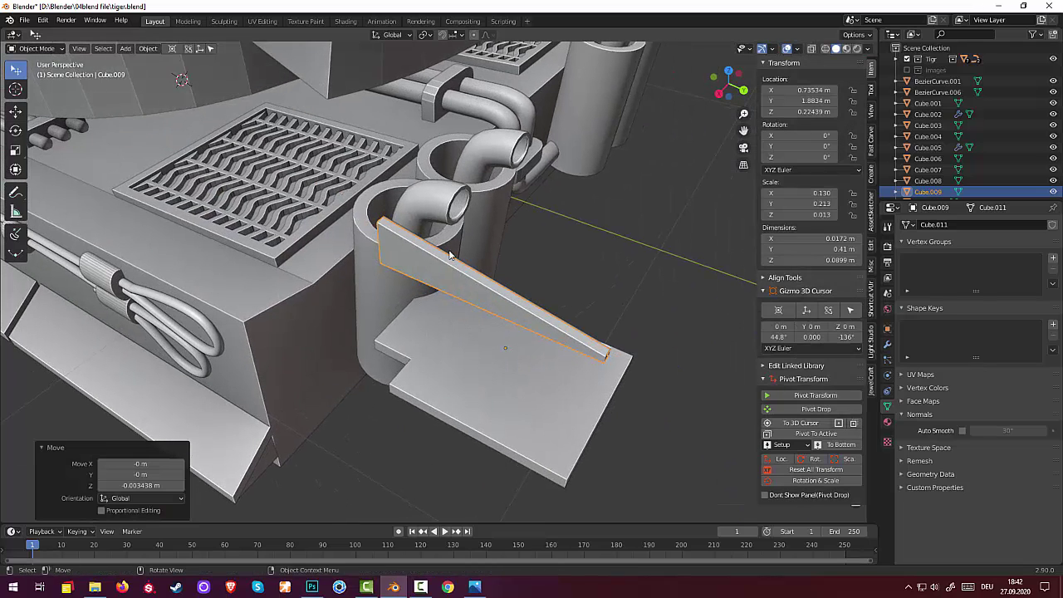
Step: Join the separate wedge object into the base mudguard plate with Ctrl+J
left_click(455, 274)
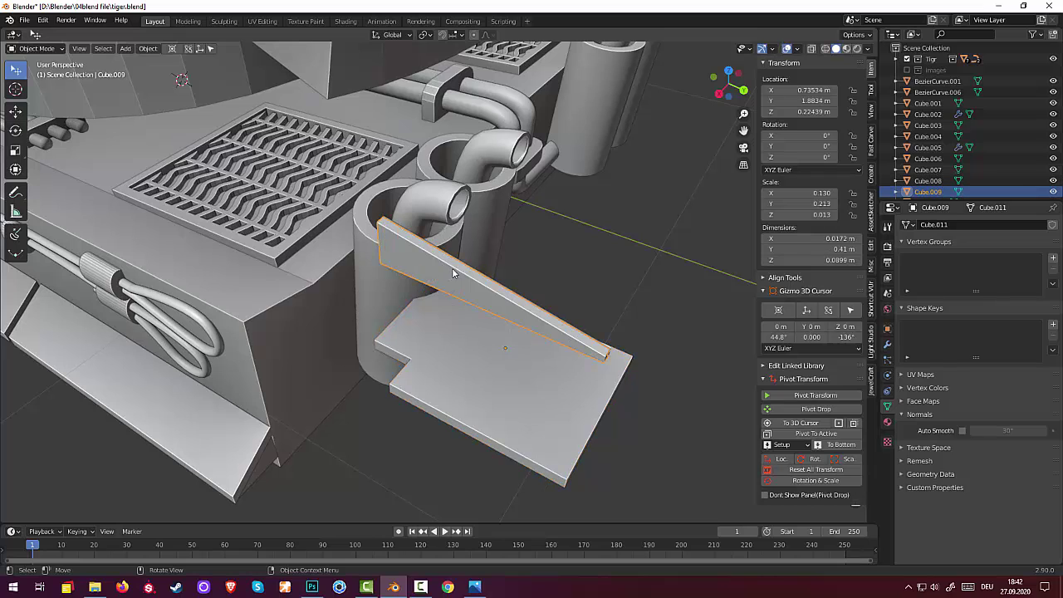
left_click(493, 278, "shift")
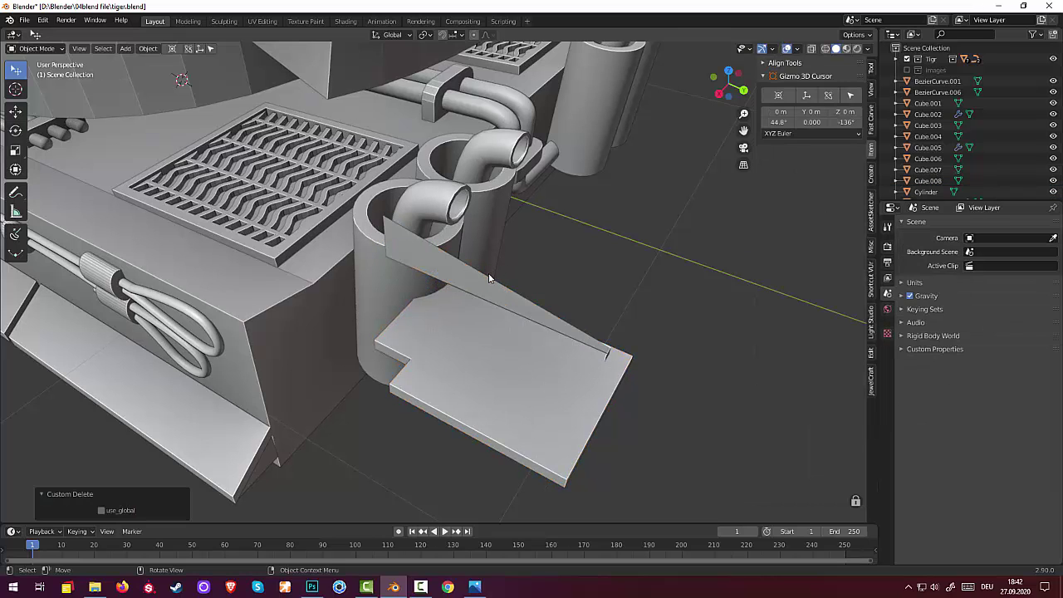
key("ctrl+j")
left_click(451, 274)
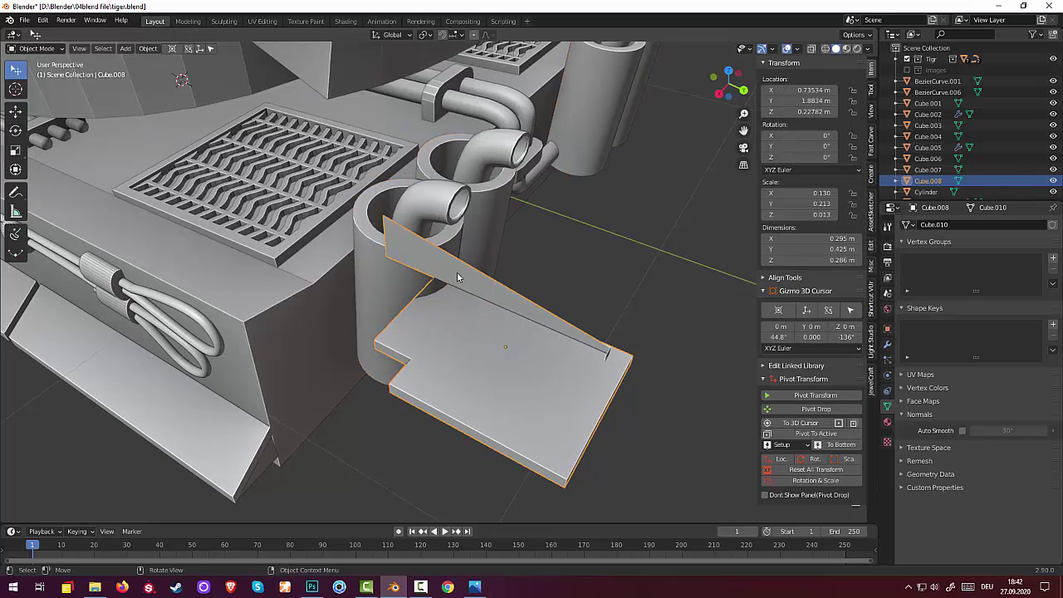
mouse_move(458, 279)
middle_mouse_down()
mouse_move(420, 283)
mouse_move(207, 116)
middle_mouse_up()
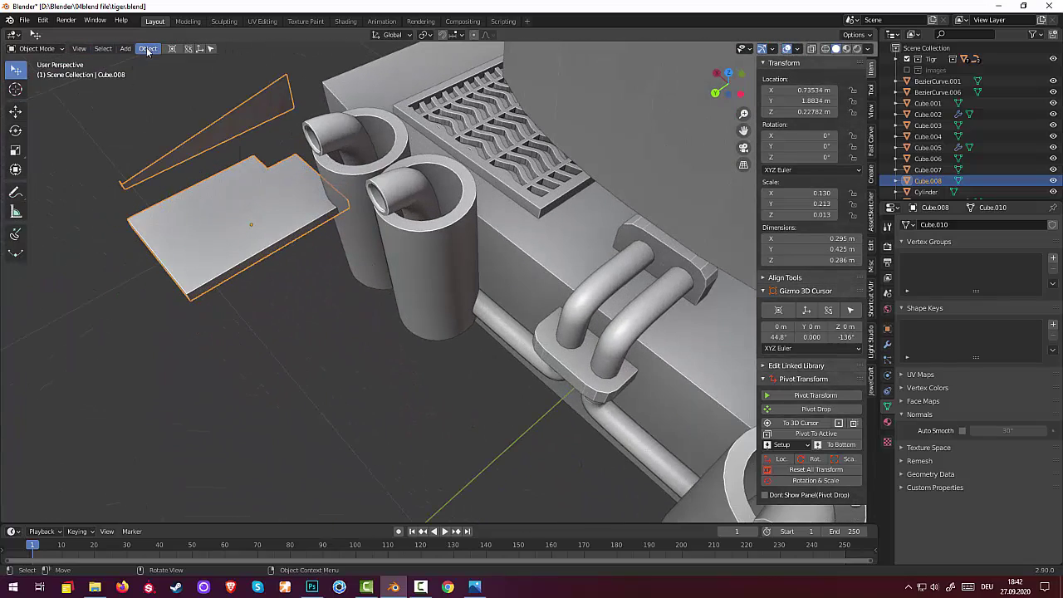
Step: In the plate's Edit Mode, delete the thin leftover triangle's faces
left_click(146, 47)
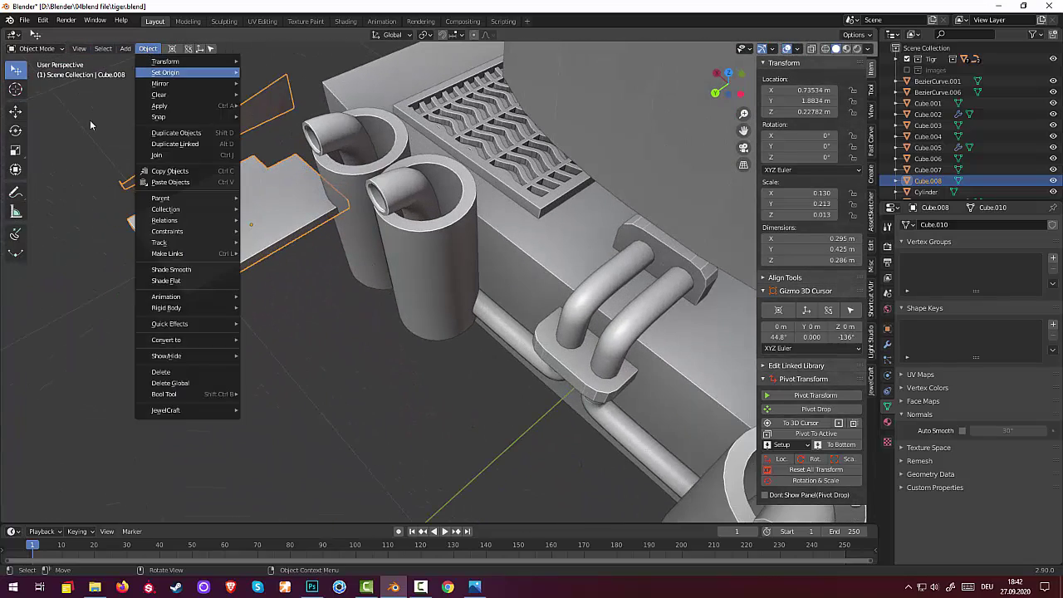
left_click(37, 48)
left_click(36, 74)
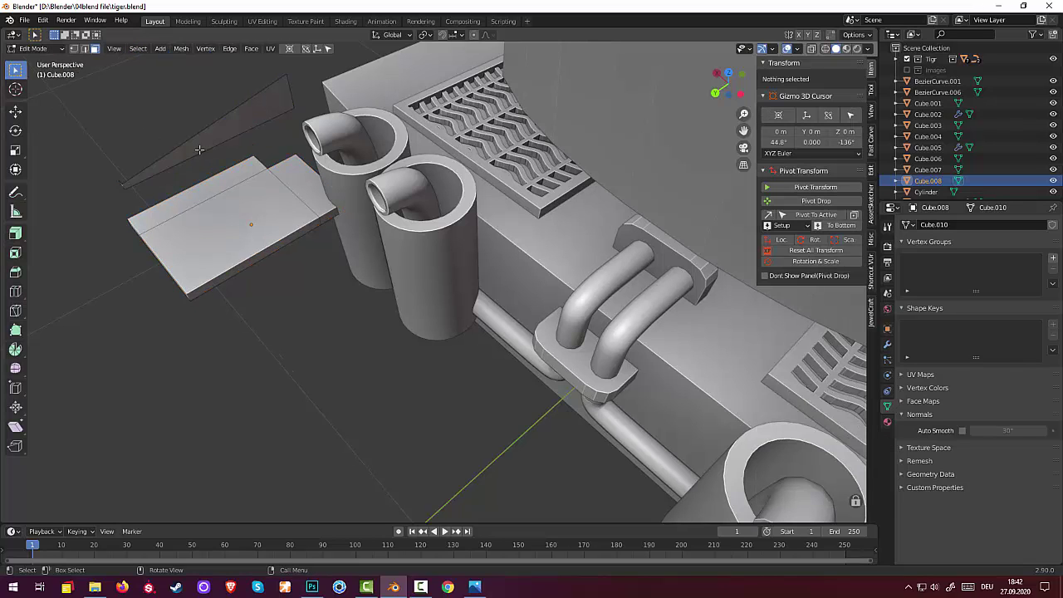
left_click_drag(95, 129, 155, 192)
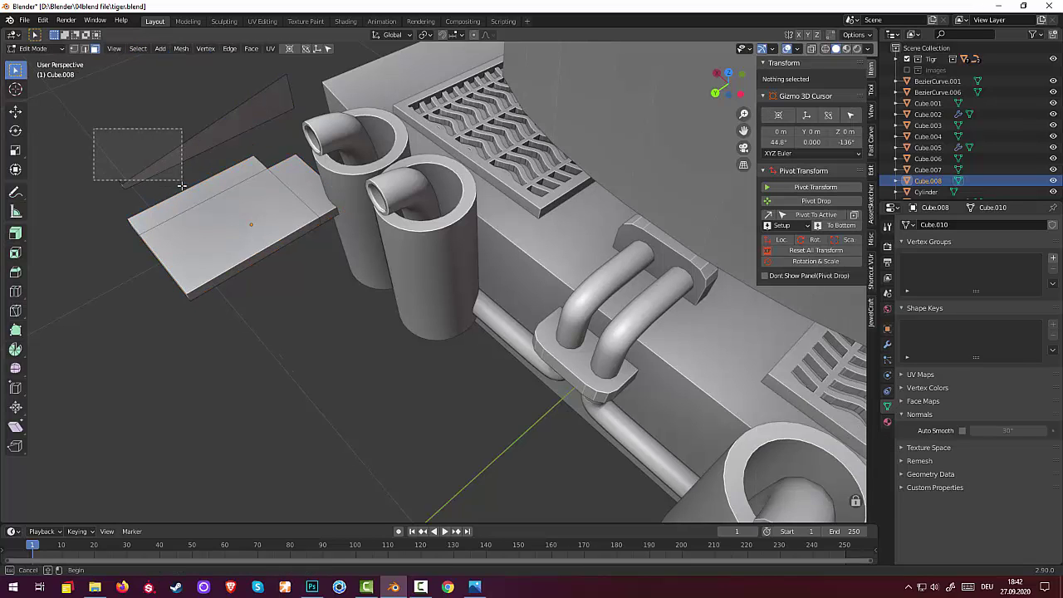
key("x")
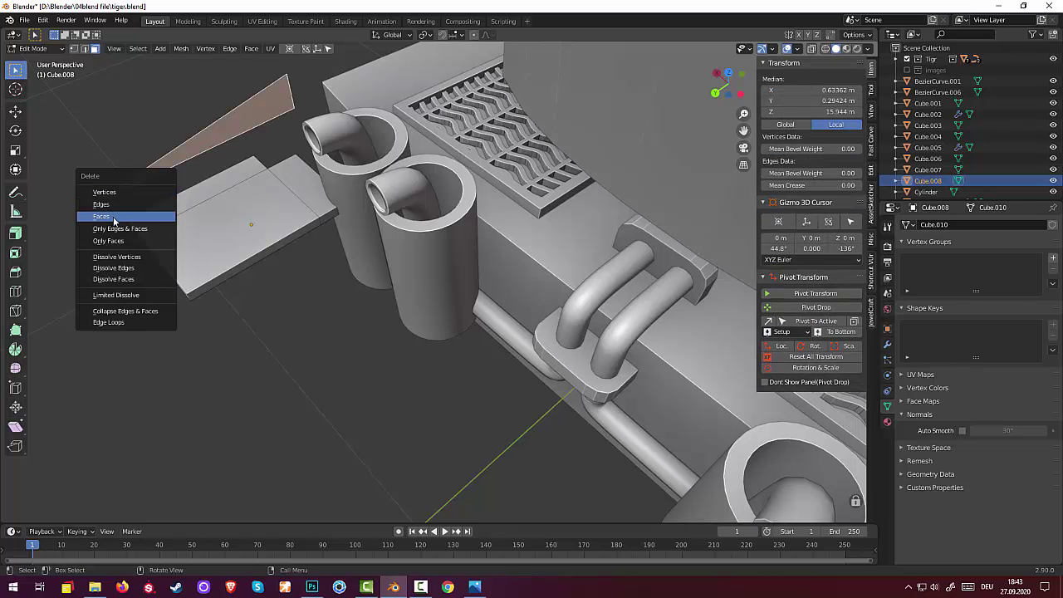
left_click(114, 214)
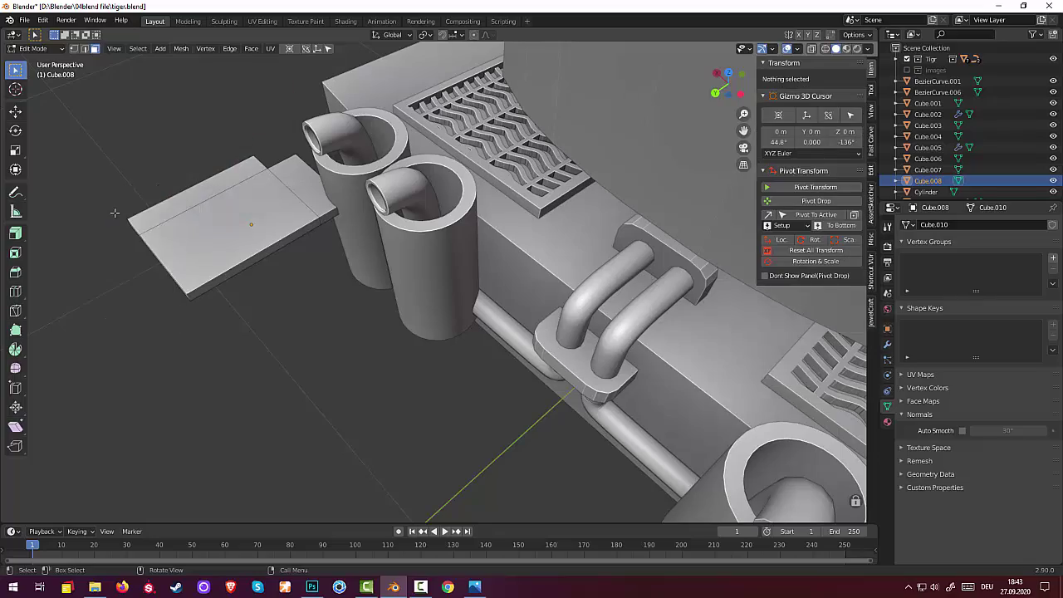
mouse_move(143, 184)
middle_mouse_down()
mouse_move(264, 185)
mouse_move(502, 225)
mouse_move(271, 272)
middle_mouse_up()
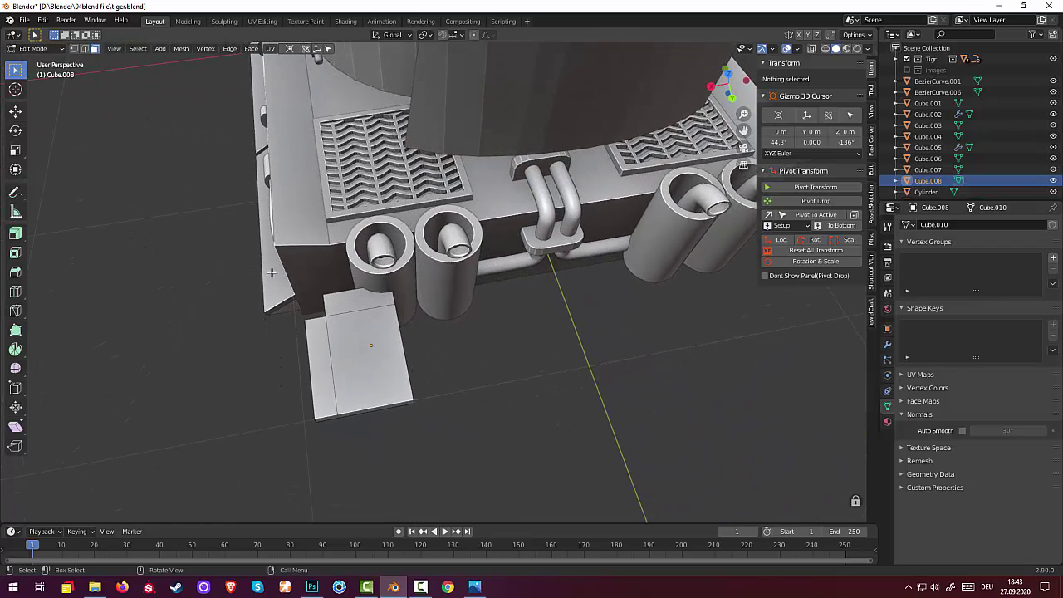
Step: Add a loop cut at factor 0.423 across the plate and bevel it
left_click(350, 411)
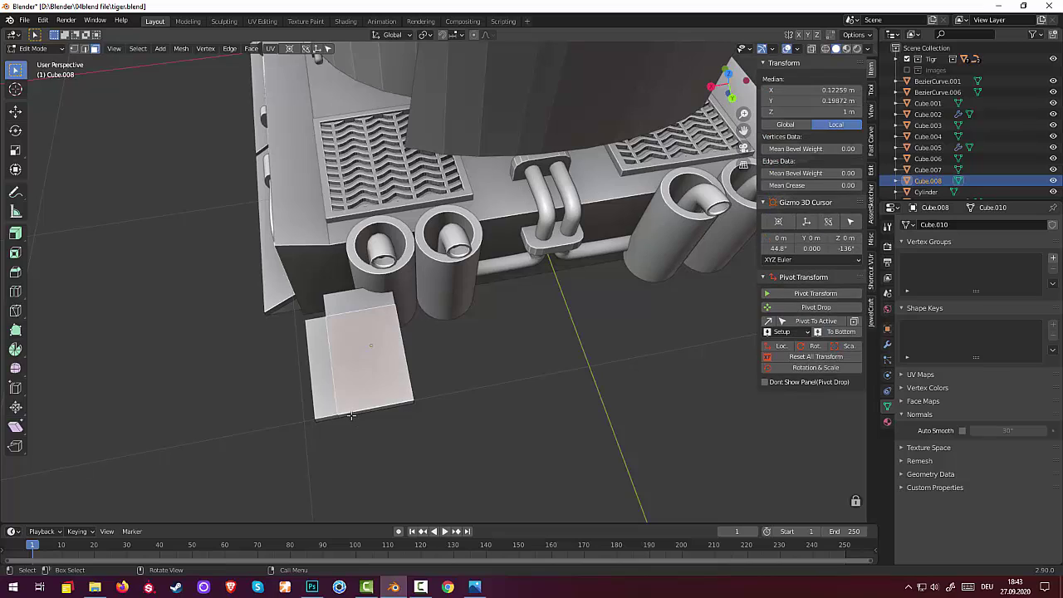
left_click(339, 309, "shift")
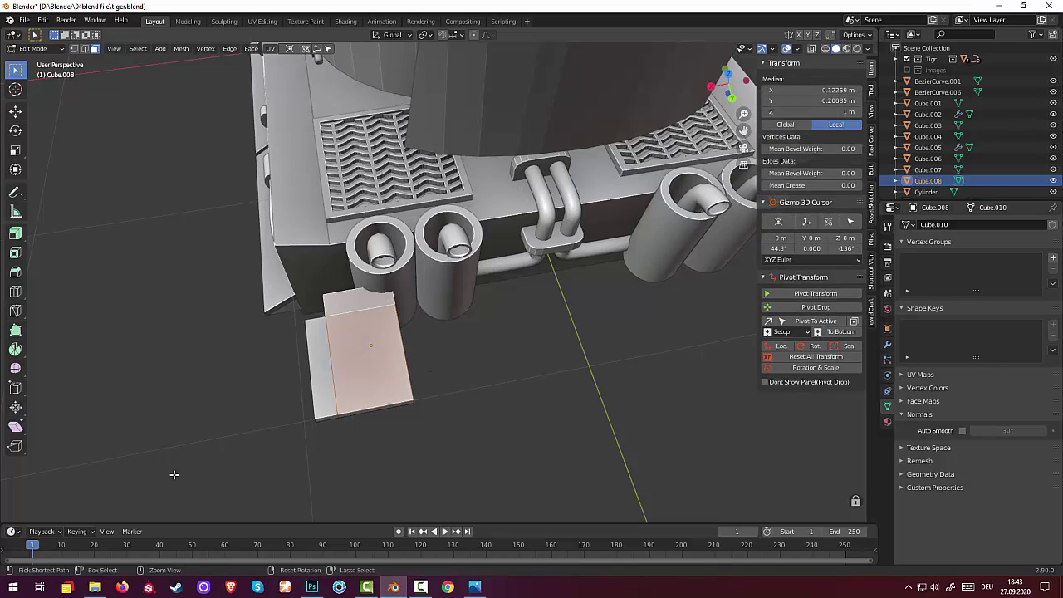
key("ctrl+r")
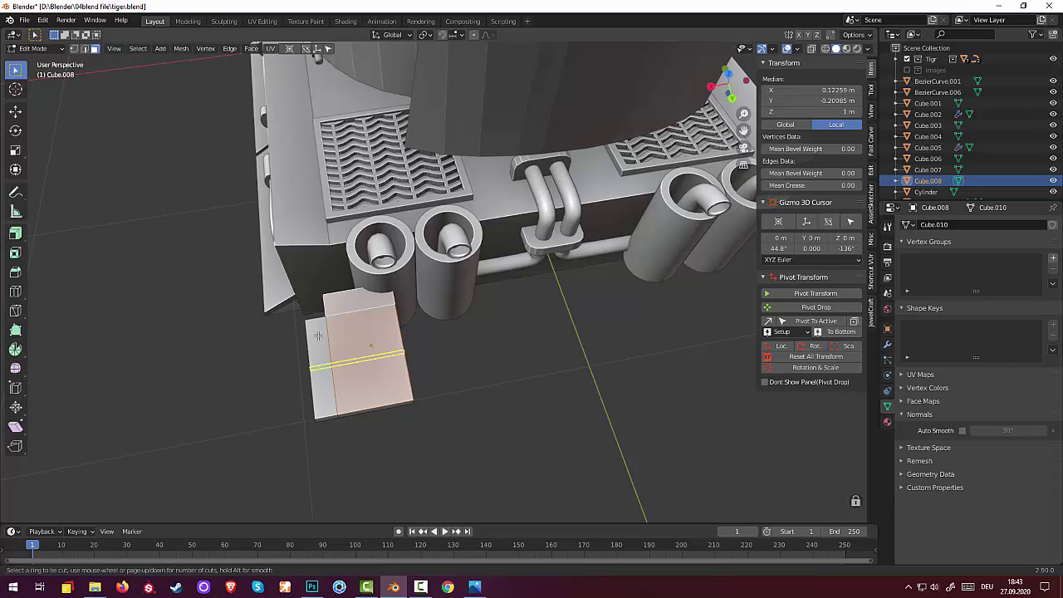
left_click(332, 322)
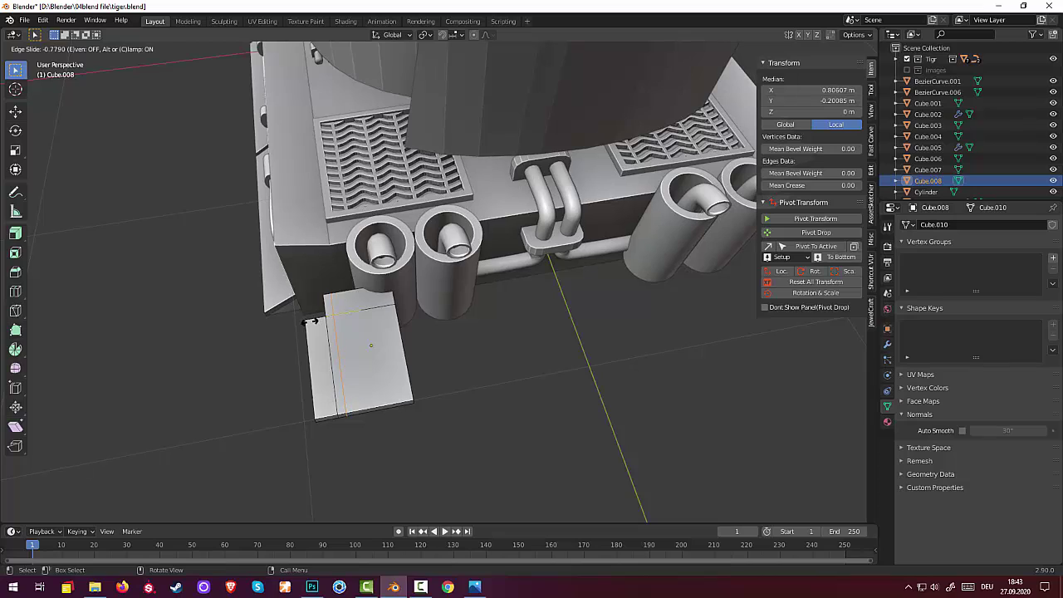
left_click(311, 322)
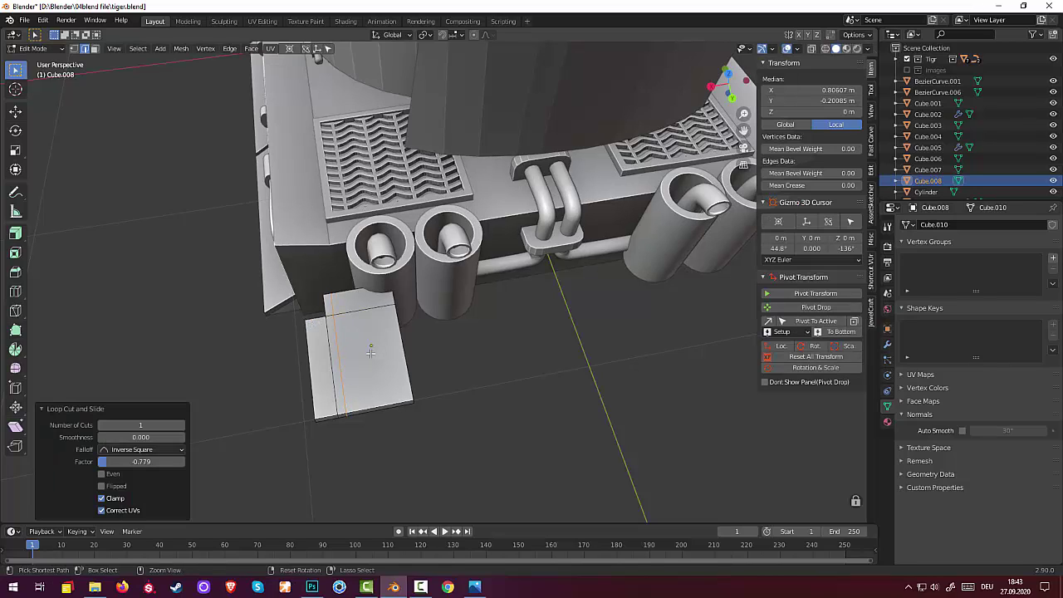
key("ctrl+b")
scroll(379, 350, "down", 1)
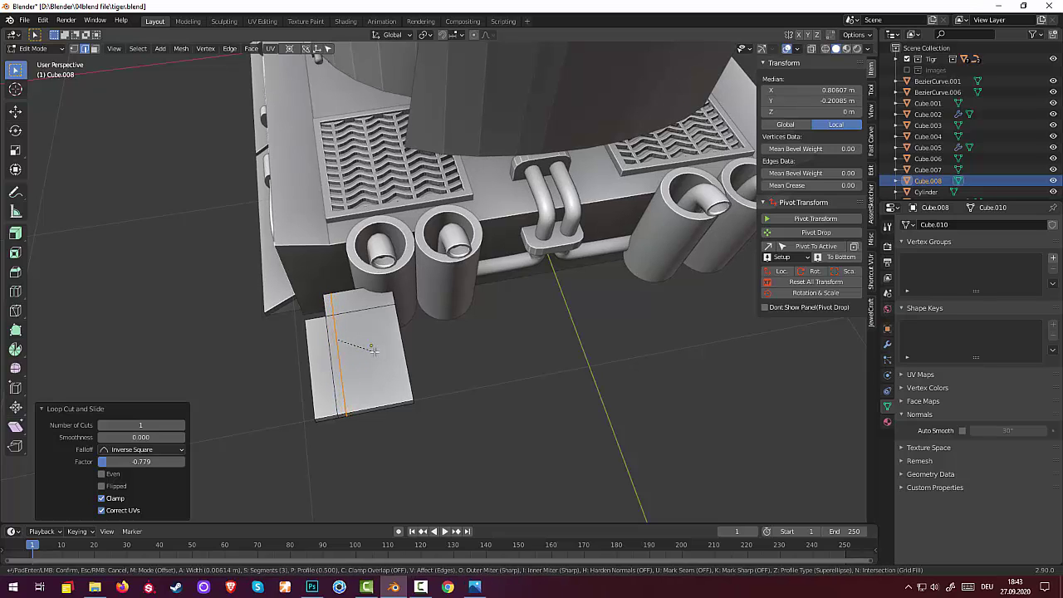
scroll(379, 350, "down", 1)
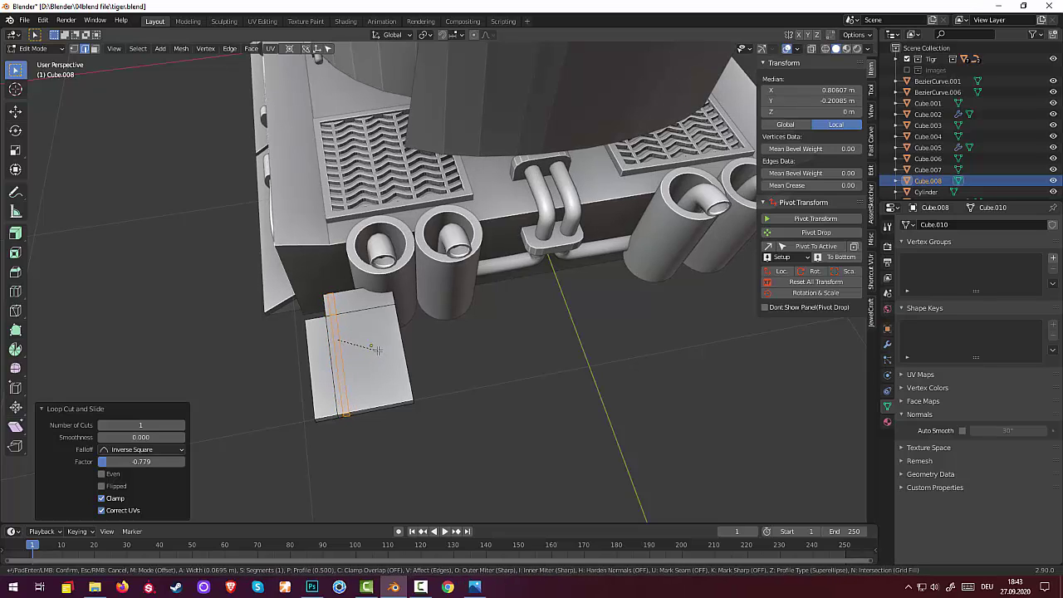
left_click(377, 350)
left_click(383, 374)
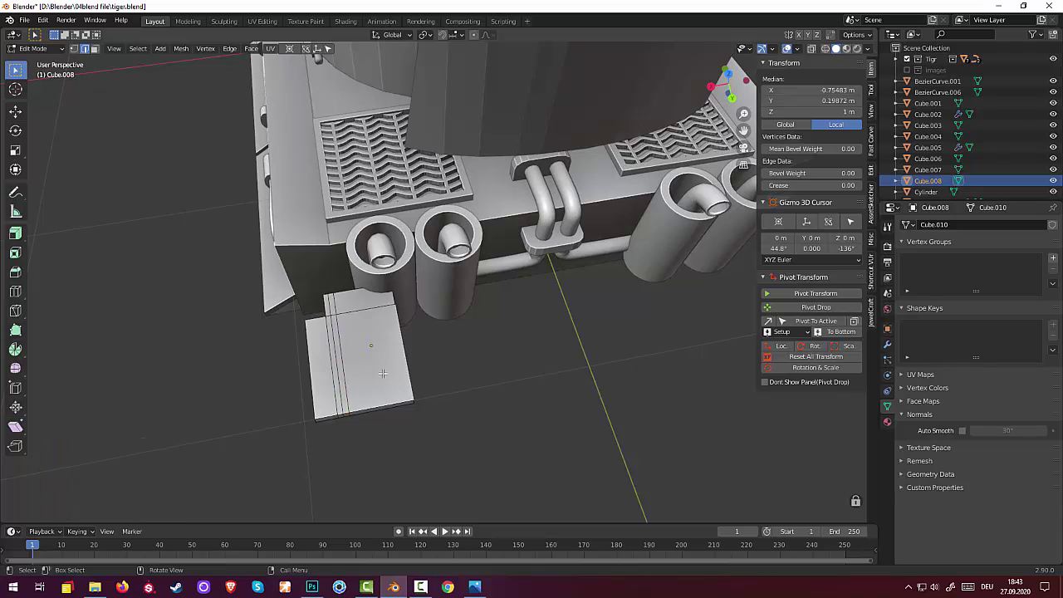
Step: Add a second loop cut near the plate's right edge and bevel it
left_click(395, 403)
key("ctrl+r")
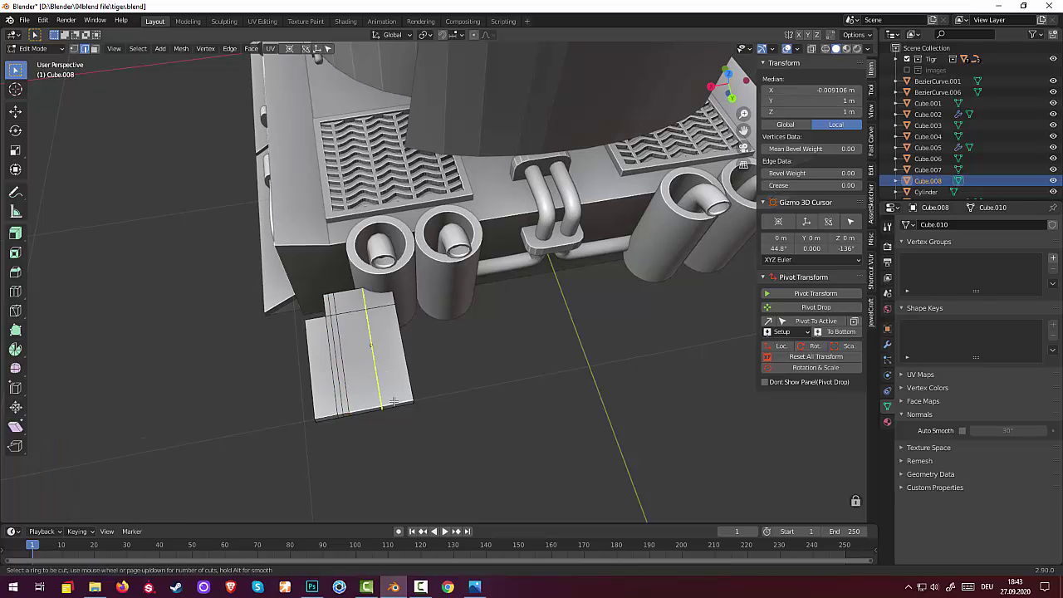
left_click(394, 402)
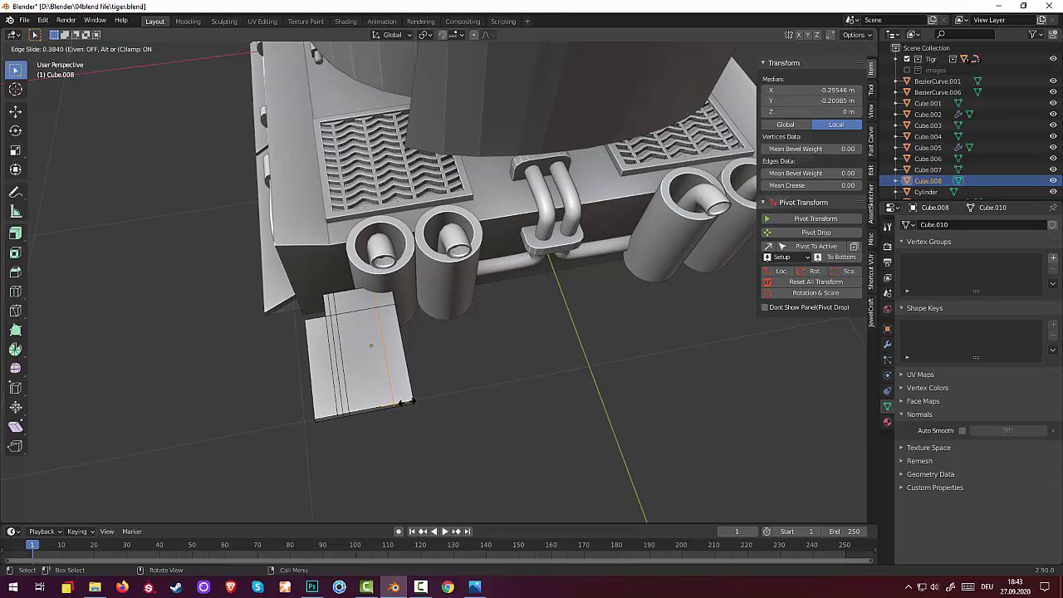
left_click(407, 401)
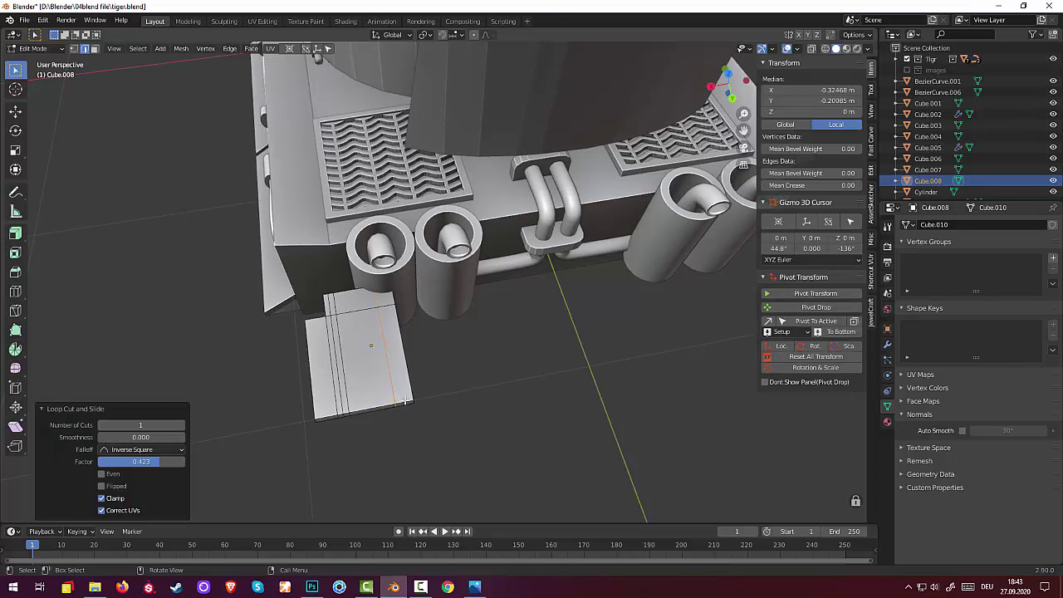
key("ctrl+b")
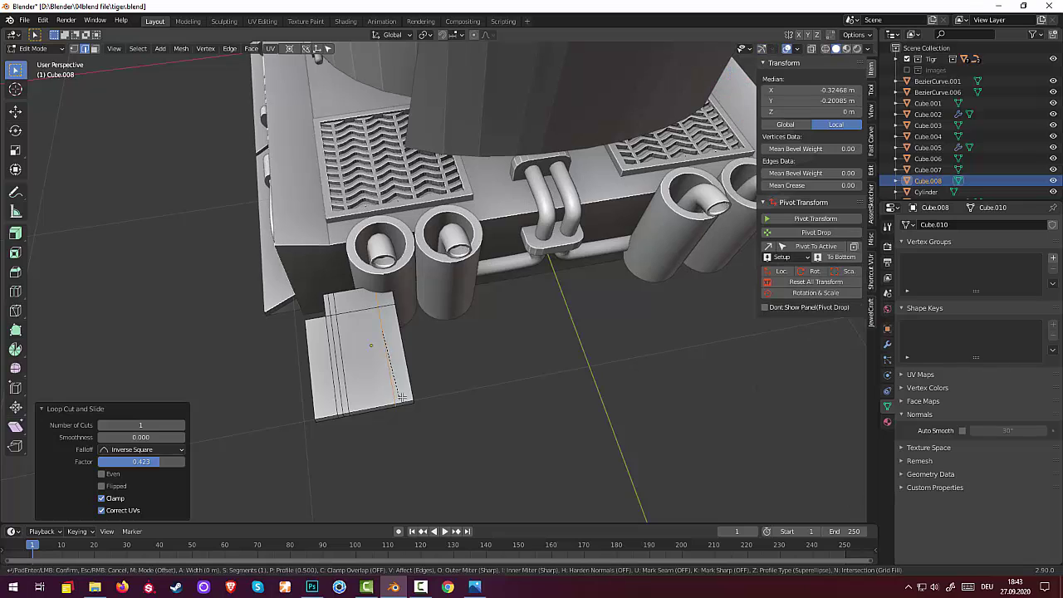
scroll(423, 391, "down", 1)
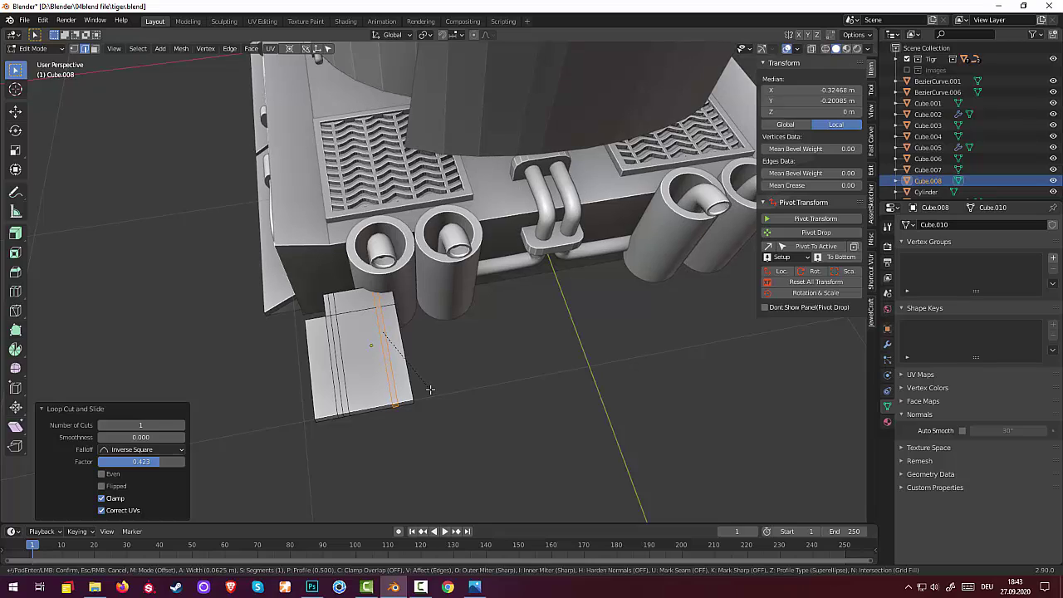
left_click(430, 390)
left_click(430, 389)
middle_click_drag(473, 388, 487, 354)
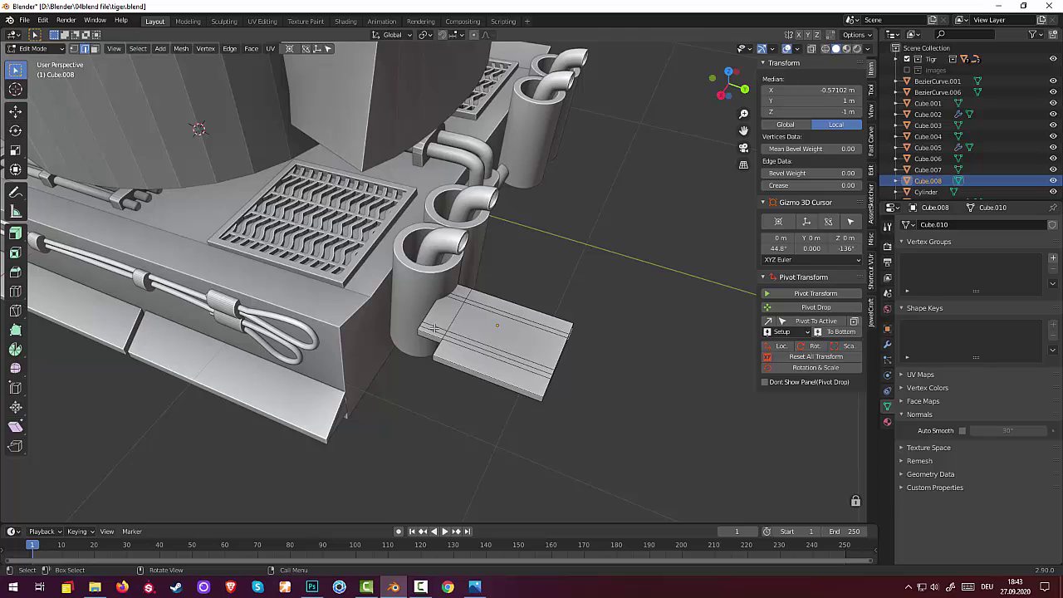
Step: Select the narrow strip faces on the plate in face select mode
left_click(433, 329)
left_click(95, 48)
left_click(431, 328)
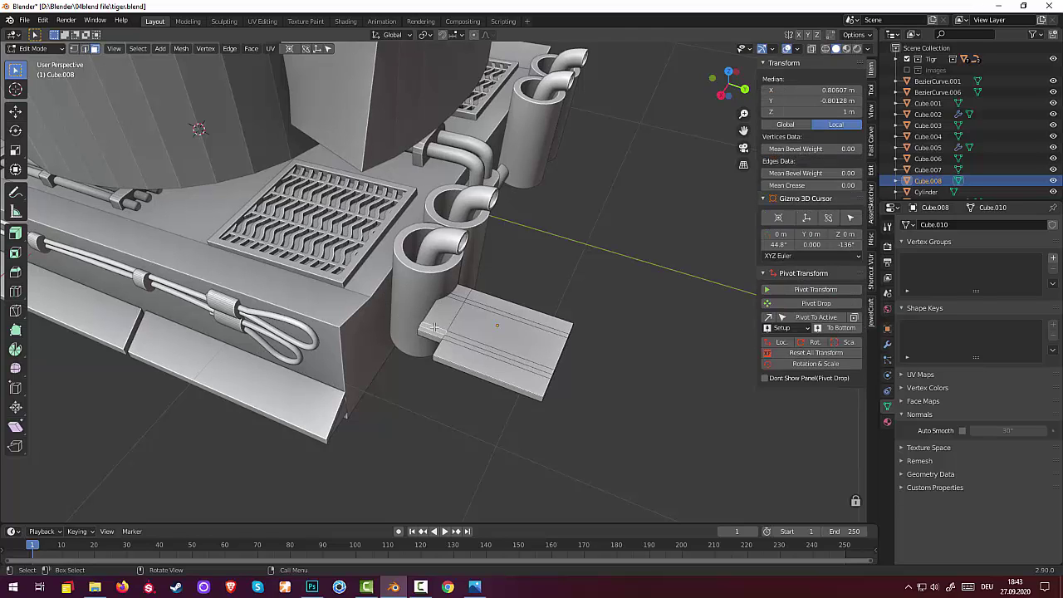
left_click(459, 303, "shift")
left_click(456, 296, "shift")
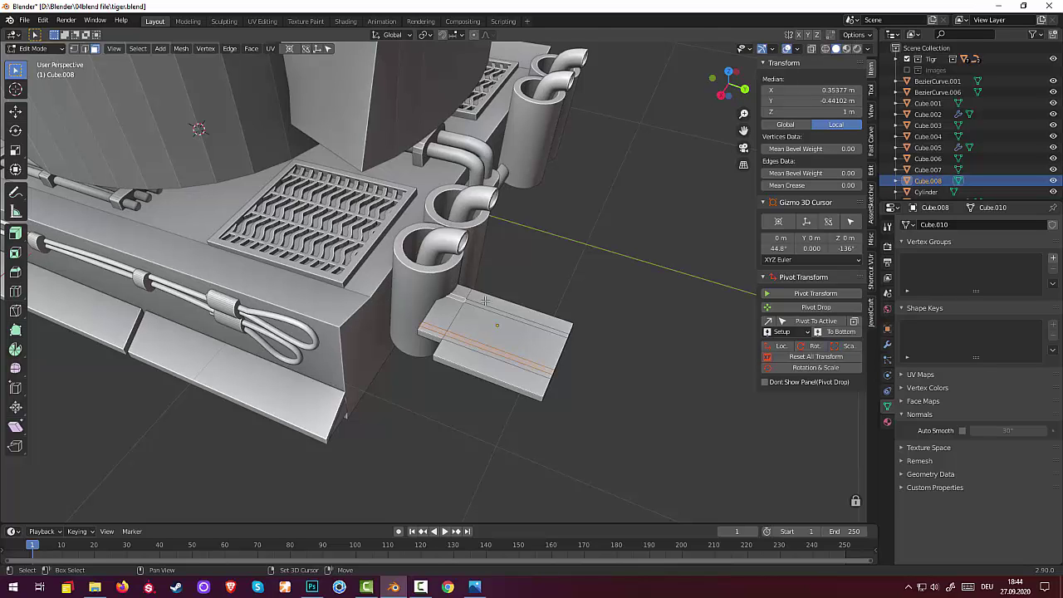
left_click(490, 309, "shift")
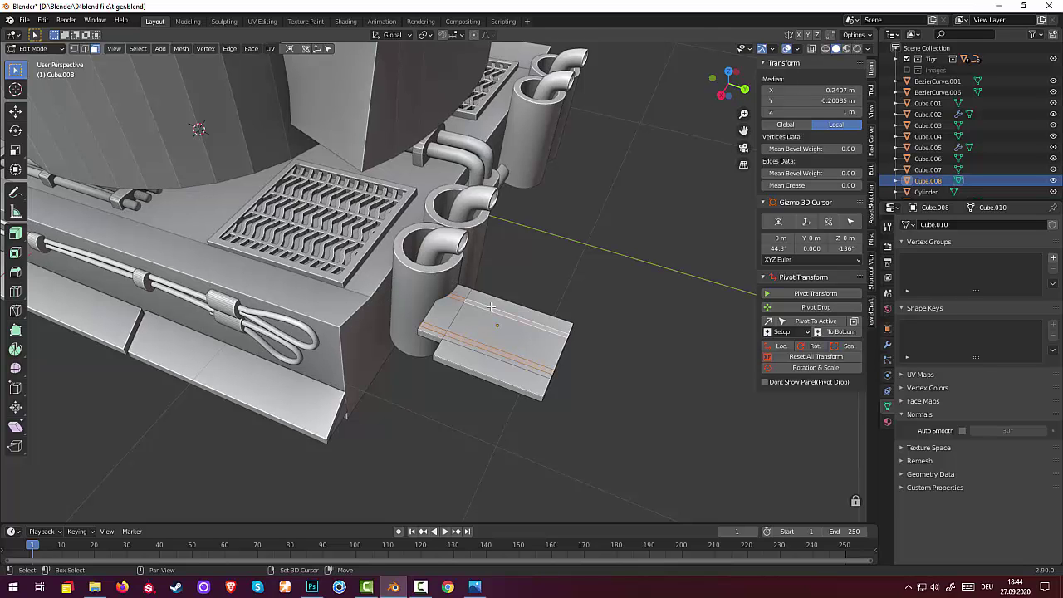
middle_click_drag(491, 309, 634, 228)
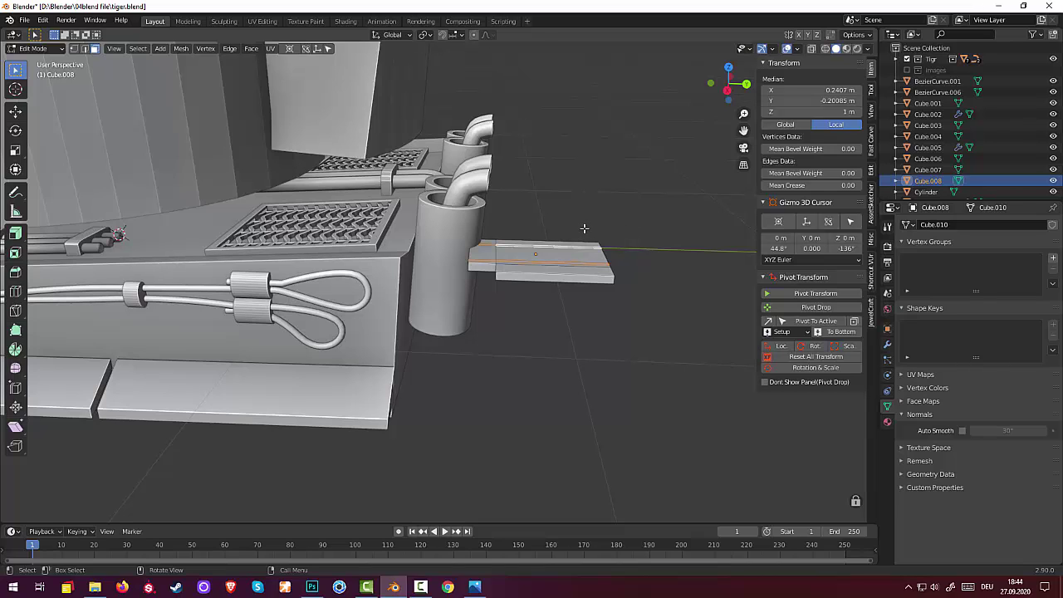
Step: Raise the strip 0.037948 m straight up along Z, cancelling the attempted shear
key("g")
key("z")
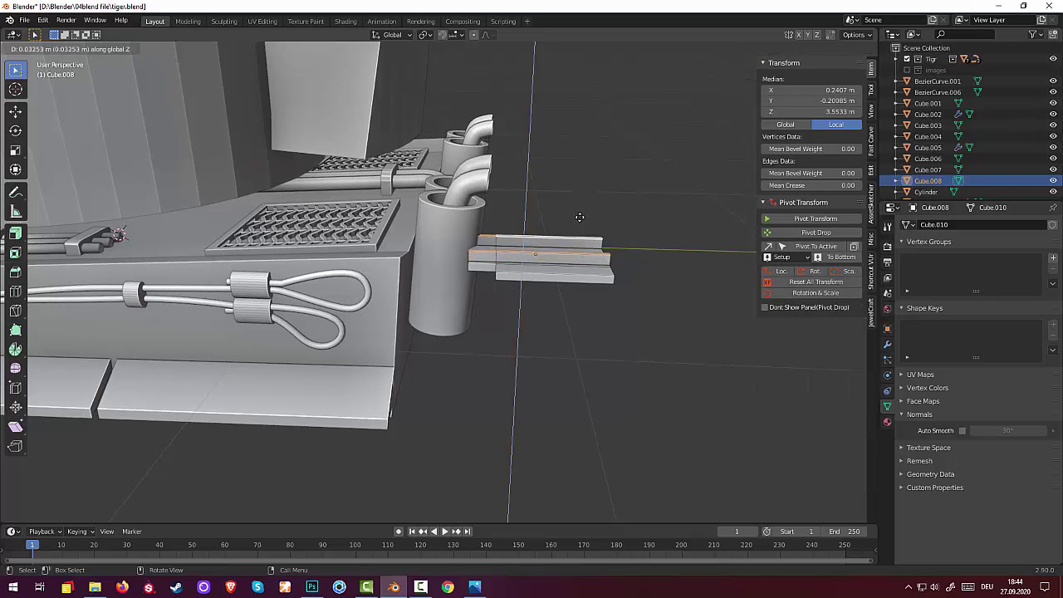
left_click(581, 217)
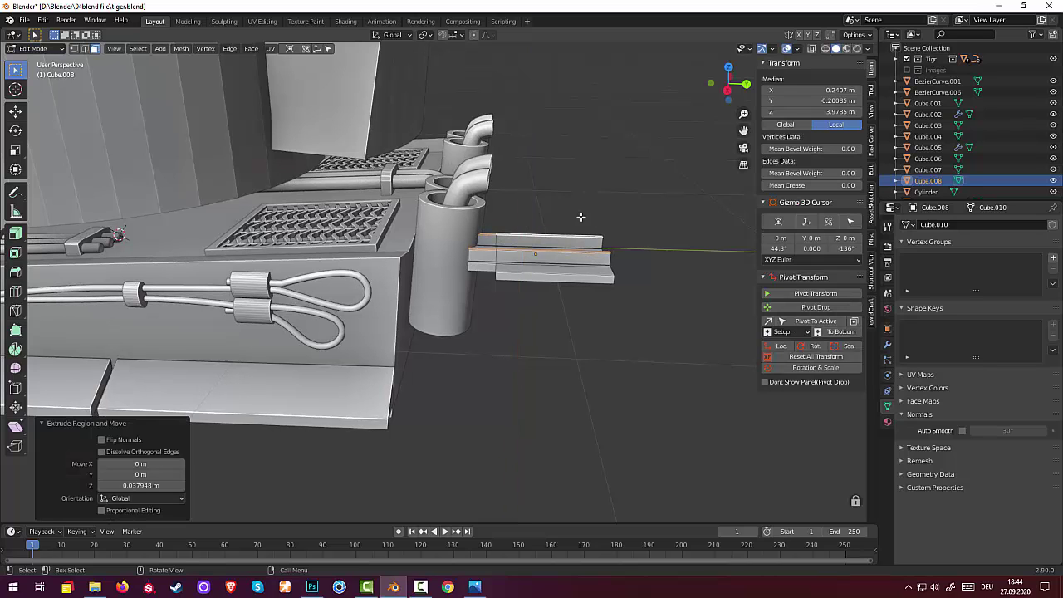
middle_click_drag(622, 216, 627, 211)
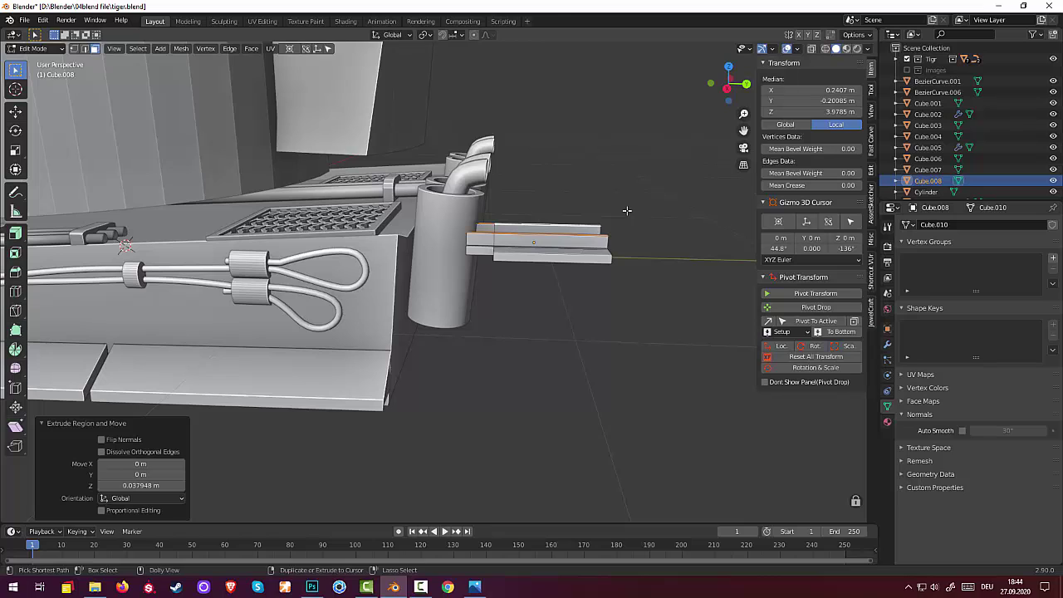
key("shift+ctrl+alt+s")
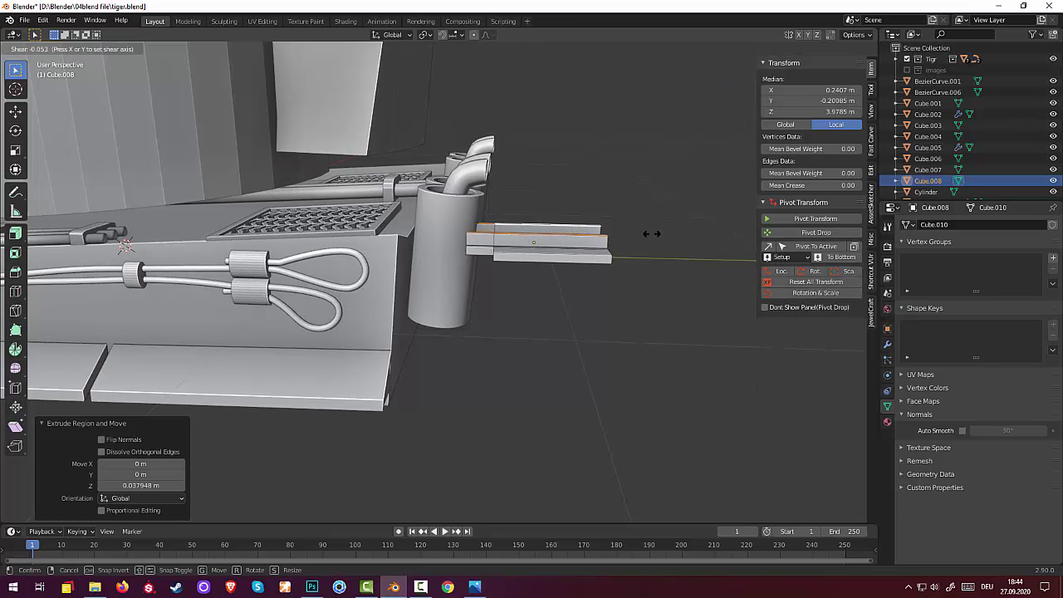
right_click(76, 209)
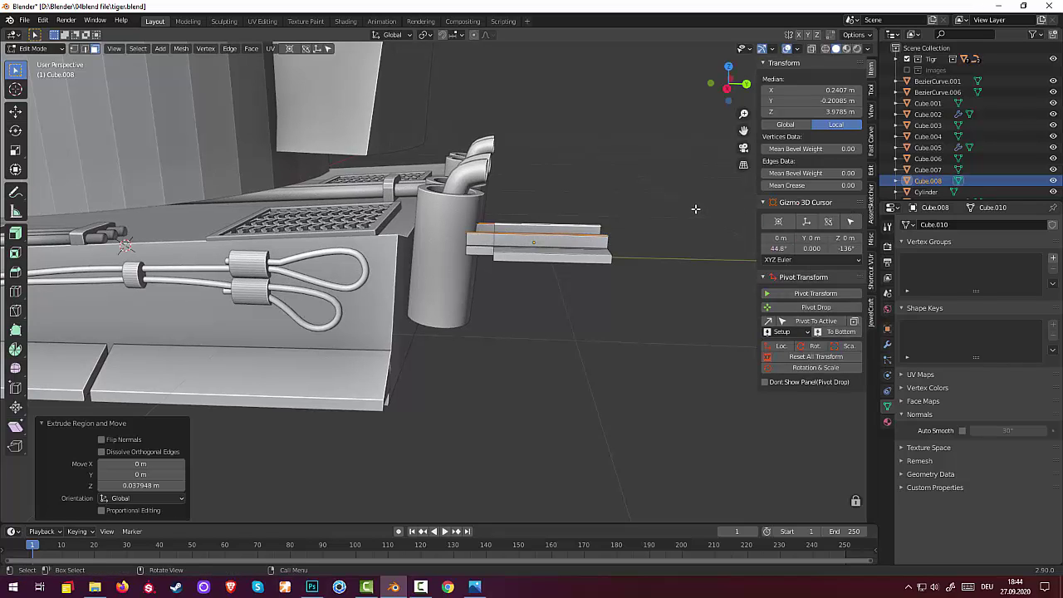
key("r")
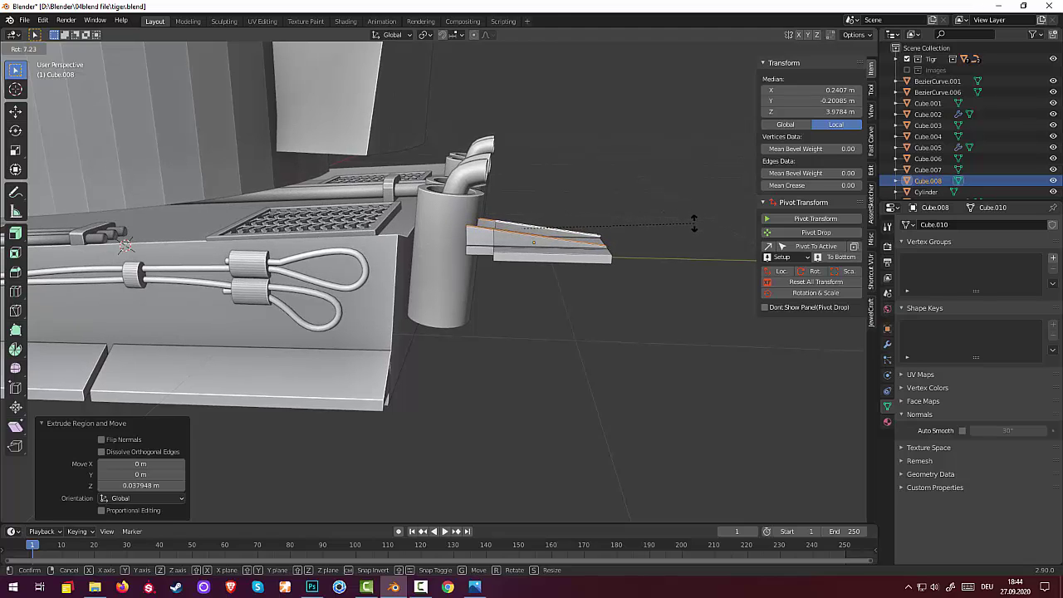
Step: Confirm the strip's tilt, then undo the deselection to restore the face selection
left_click(694, 222)
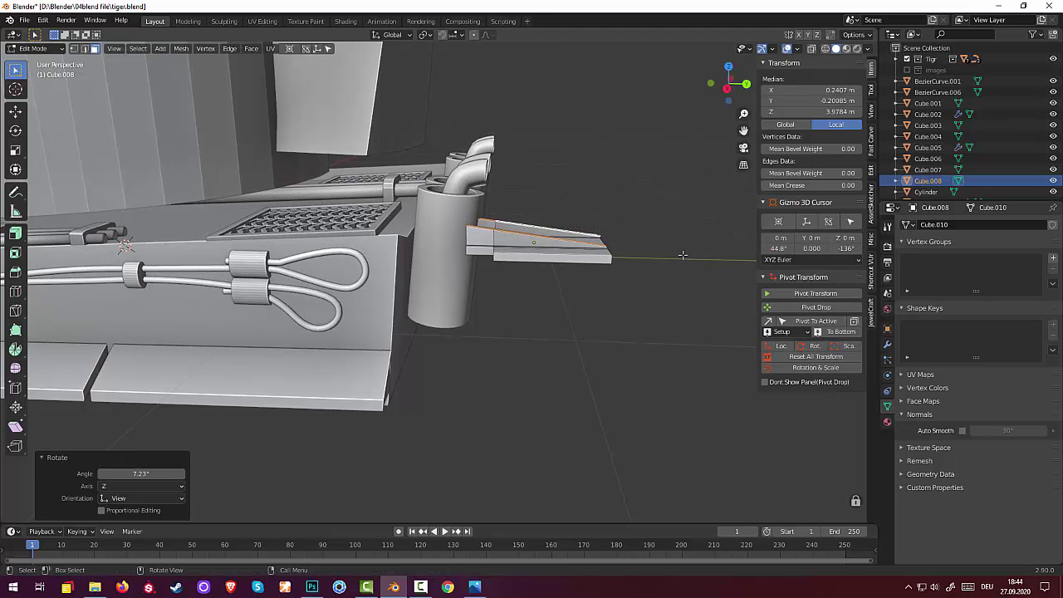
key("alt+a")
mouse_move(676, 237)
middle_mouse_down()
mouse_move(622, 290)
mouse_move(580, 284)
mouse_move(677, 242)
mouse_move(706, 268)
mouse_move(652, 301)
mouse_move(569, 309)
middle_mouse_up()
mouse_move(408, 381)
middle_mouse_down()
mouse_move(448, 381)
mouse_move(451, 310)
middle_mouse_up()
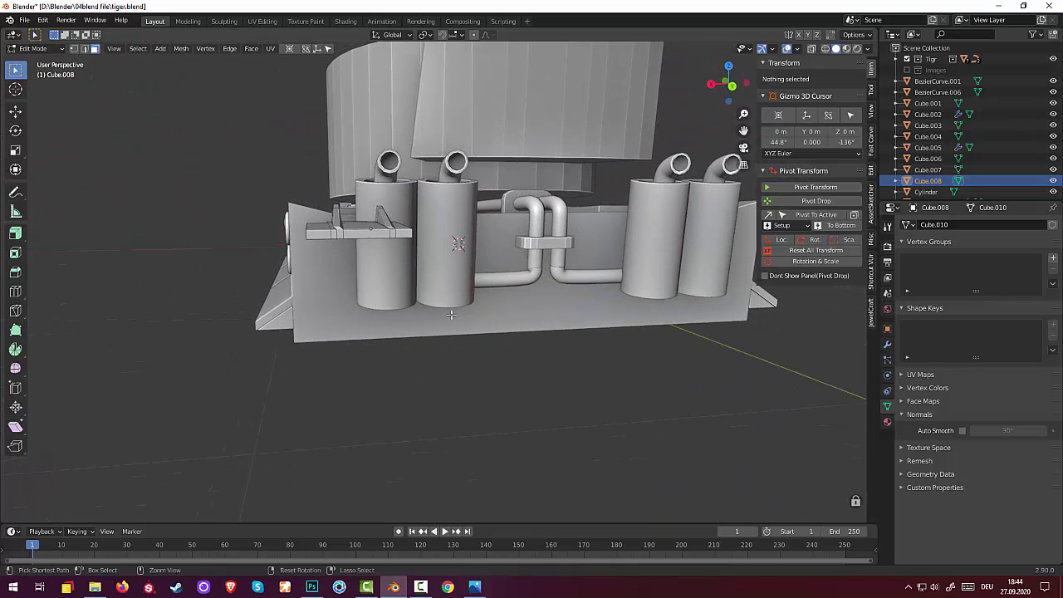
key("ctrl+z")
Step: In Right Orthographic view, rotate the raised strip 7.78° into a slight taper
middle_click_drag(482, 325, 548, 321)
key("KP_5")
key("KP_3")
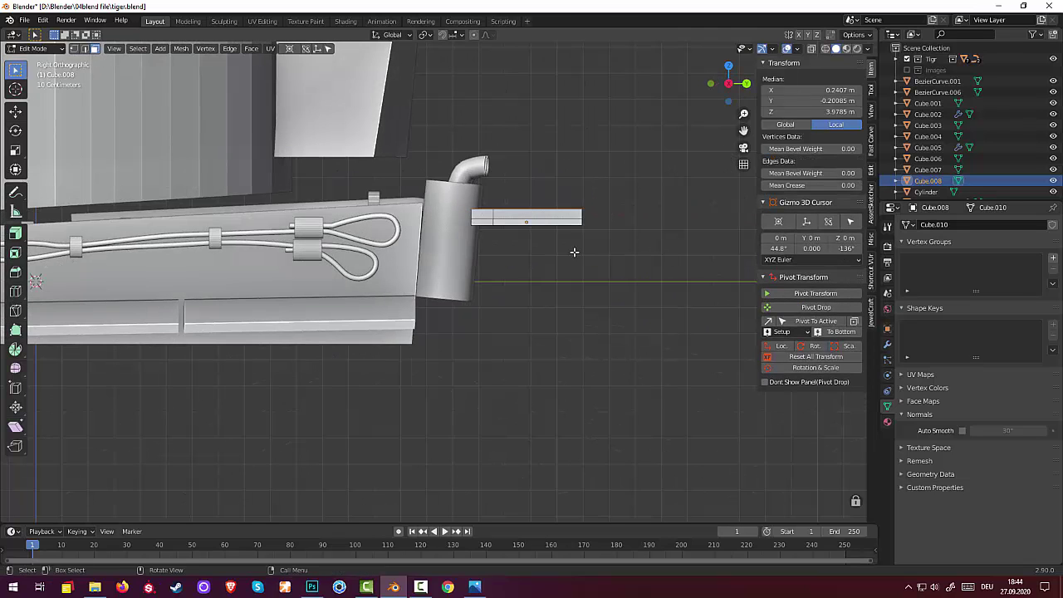
key("r")
left_click(644, 195)
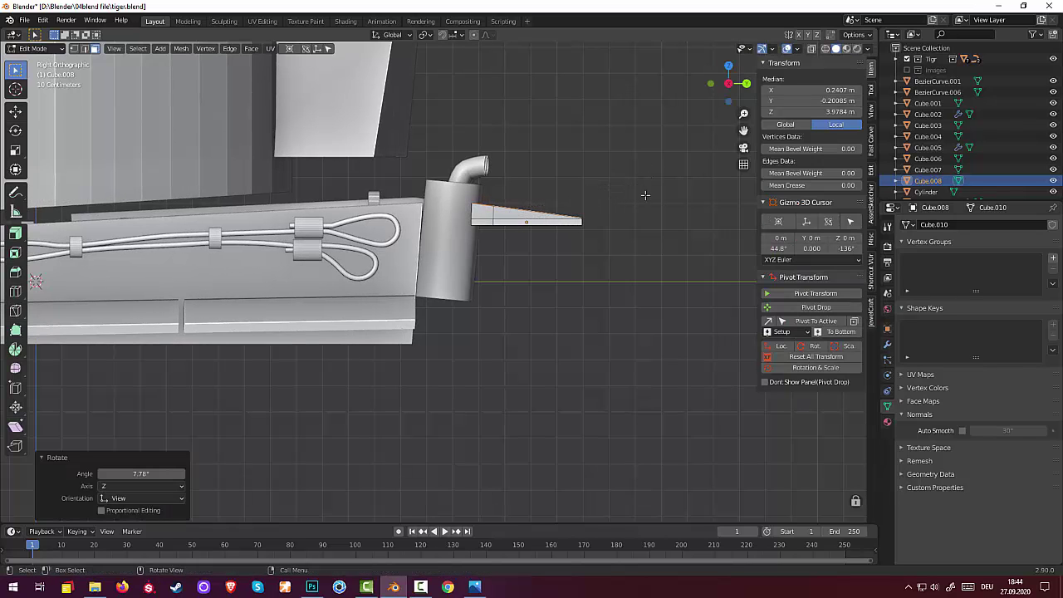
middle_click_drag(648, 202, 503, 272)
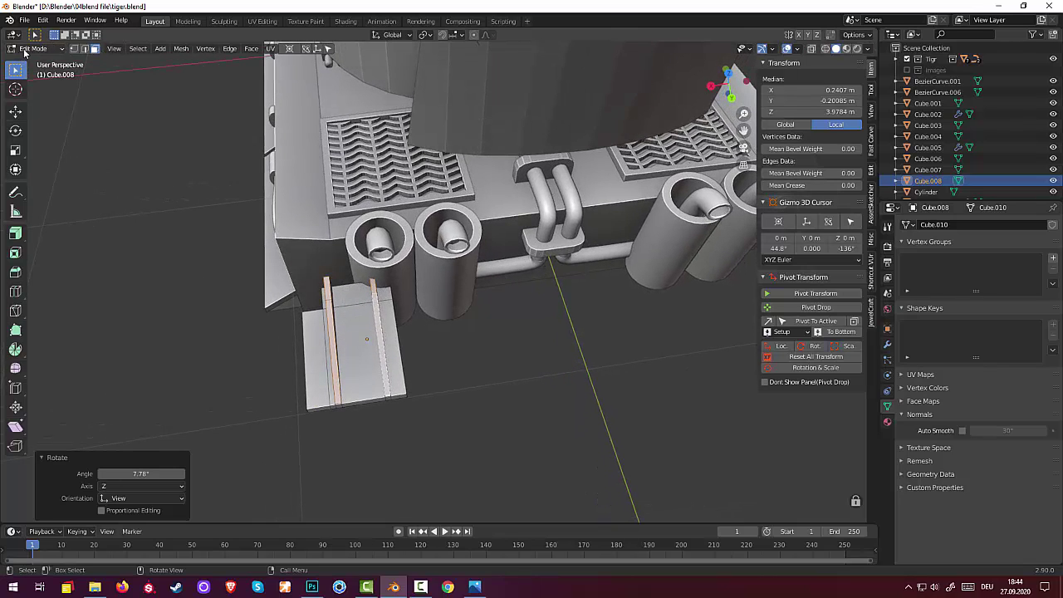
Step: In Object Mode, move the plate −0.21248 m in Y and −0.27197 m in Z
left_click(30, 49)
left_click(39, 62)
mouse_move(411, 354)
middle_mouse_down()
mouse_move(475, 284)
mouse_move(503, 293)
mouse_move(529, 283)
middle_mouse_up()
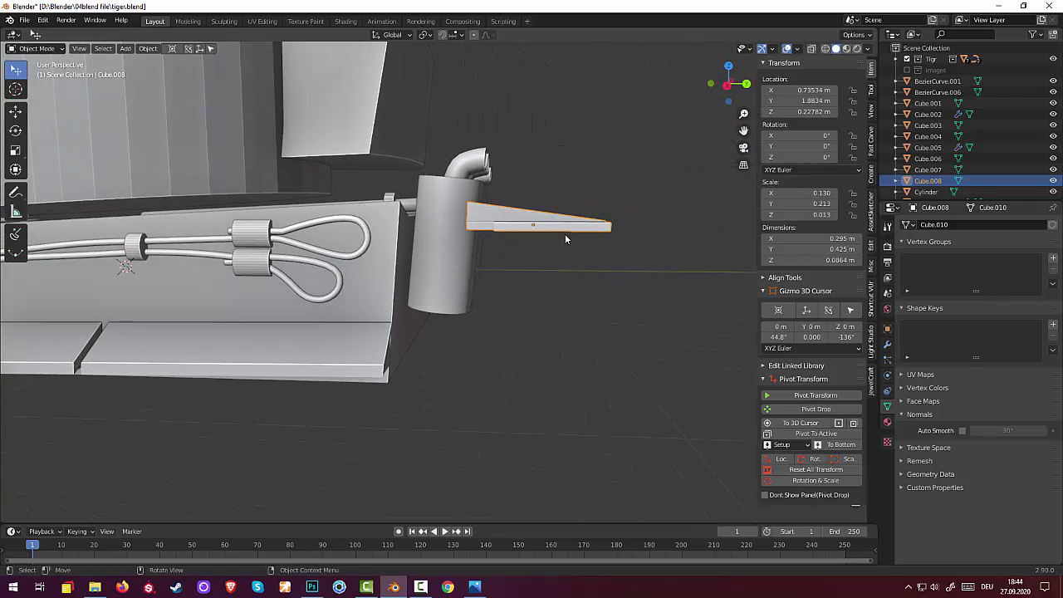
middle_click_drag(565, 227, 563, 222, "alt")
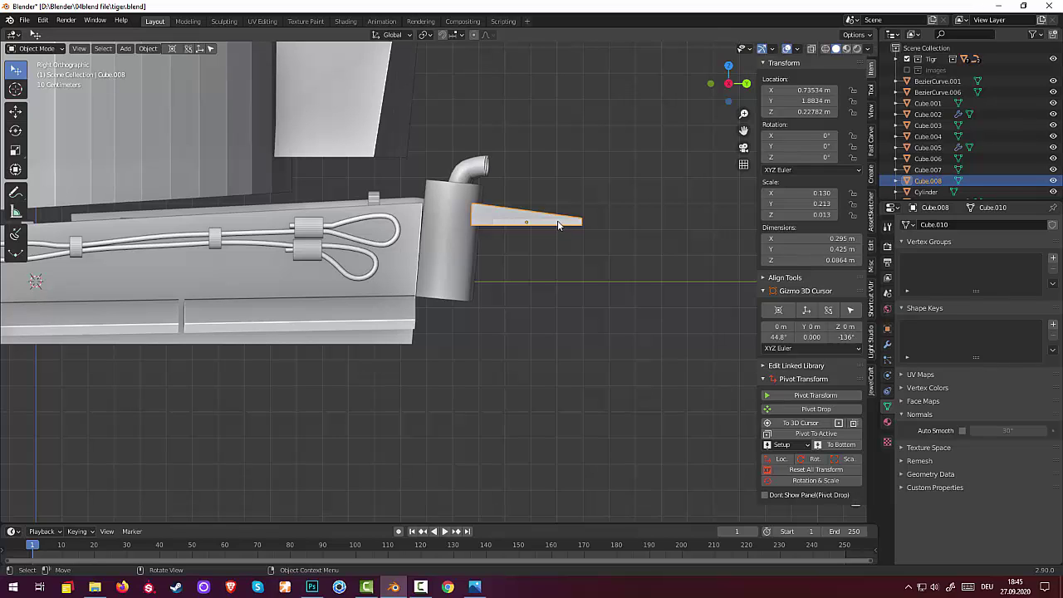
key("g")
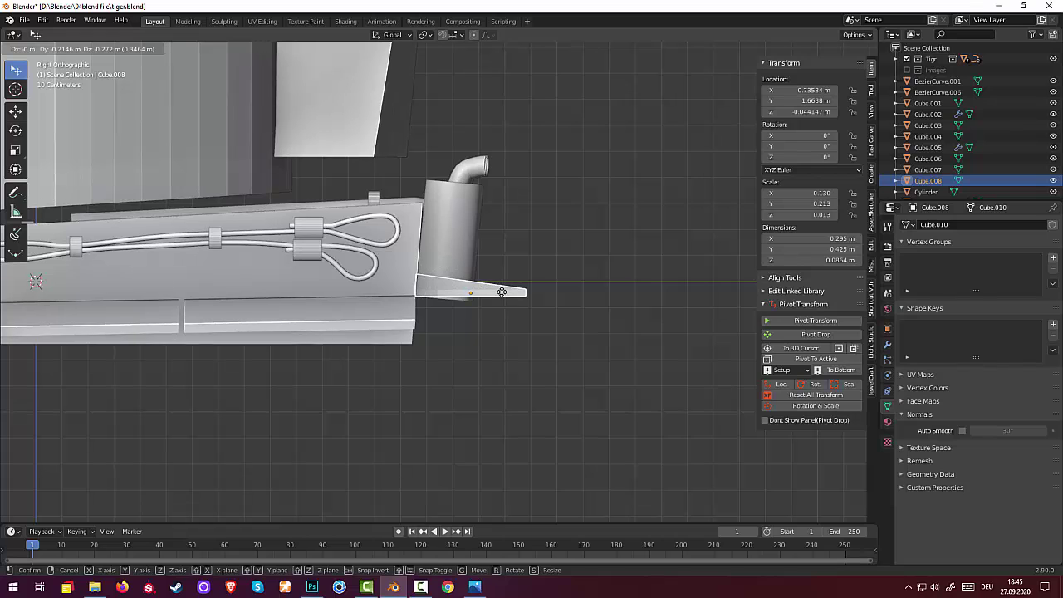
left_click(501, 292)
Step: Tilt the plate 27.5° about X, then move it −0.021248 m Y and −0.19123 m Z
key("r")
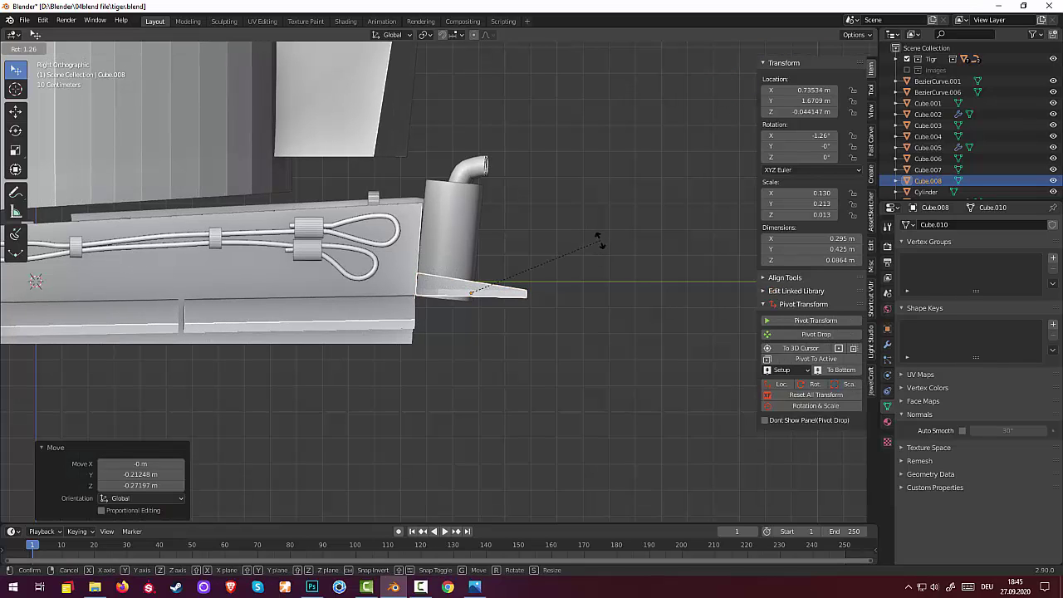
left_click(579, 298)
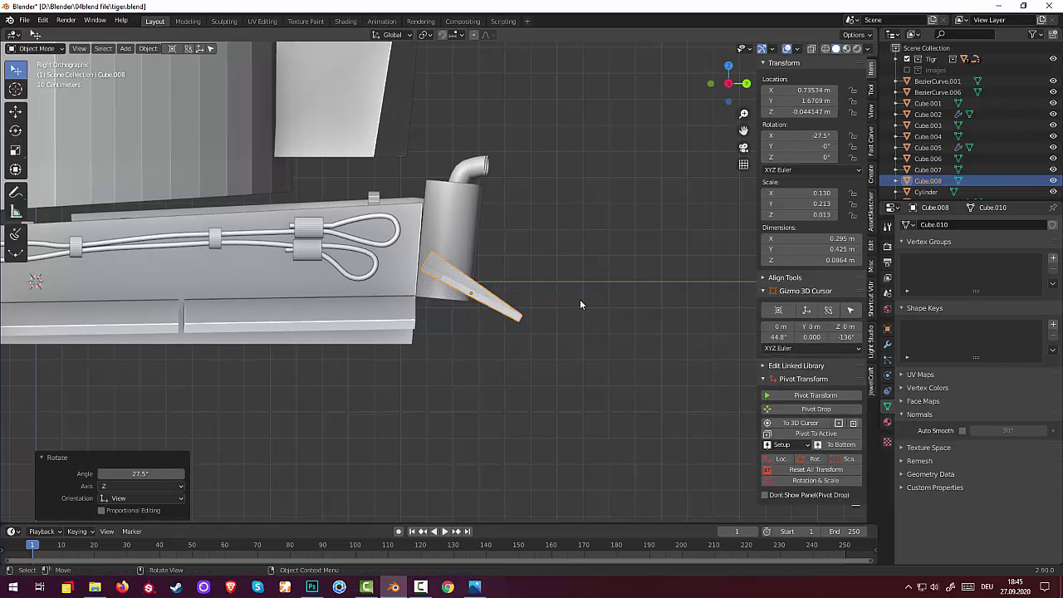
left_click(493, 308)
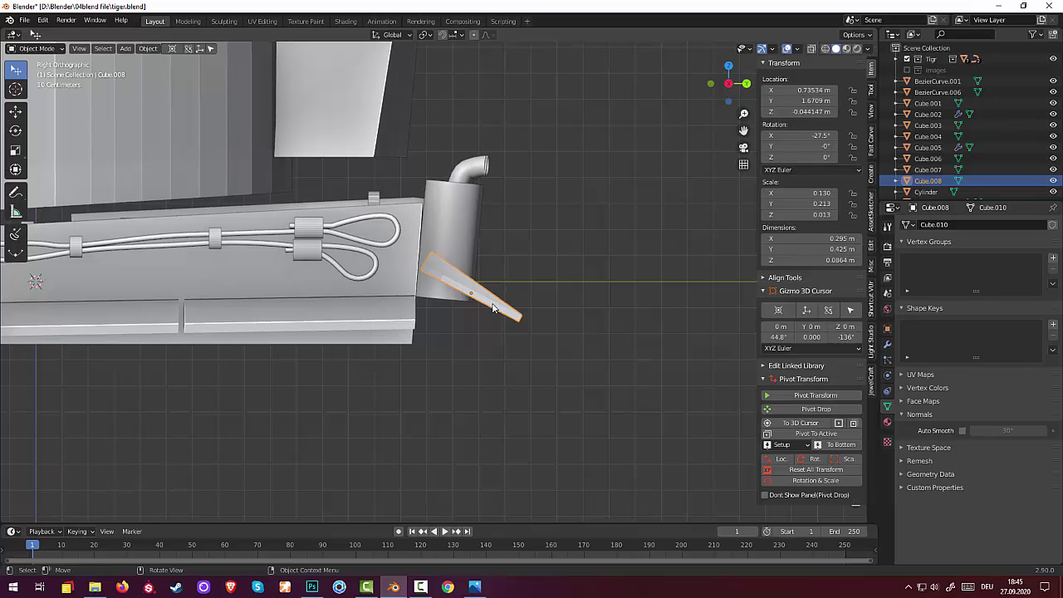
key("g")
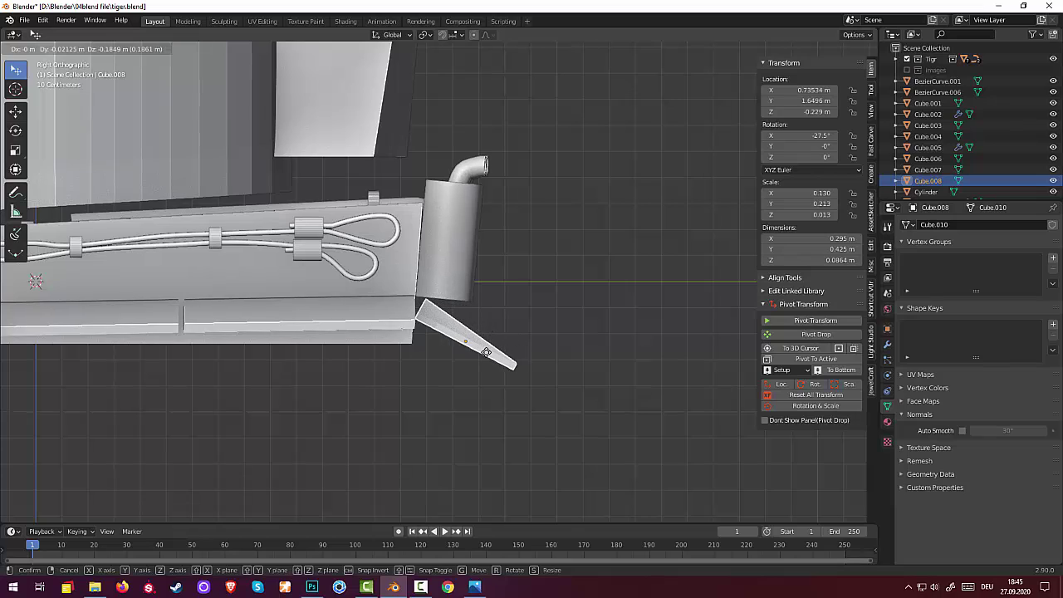
left_click(488, 352)
mouse_move(488, 352)
middle_mouse_down()
mouse_move(613, 322)
mouse_move(491, 340)
mouse_move(518, 324)
mouse_move(585, 315)
mouse_move(623, 326)
mouse_move(587, 308)
middle_mouse_up()
key("shift")
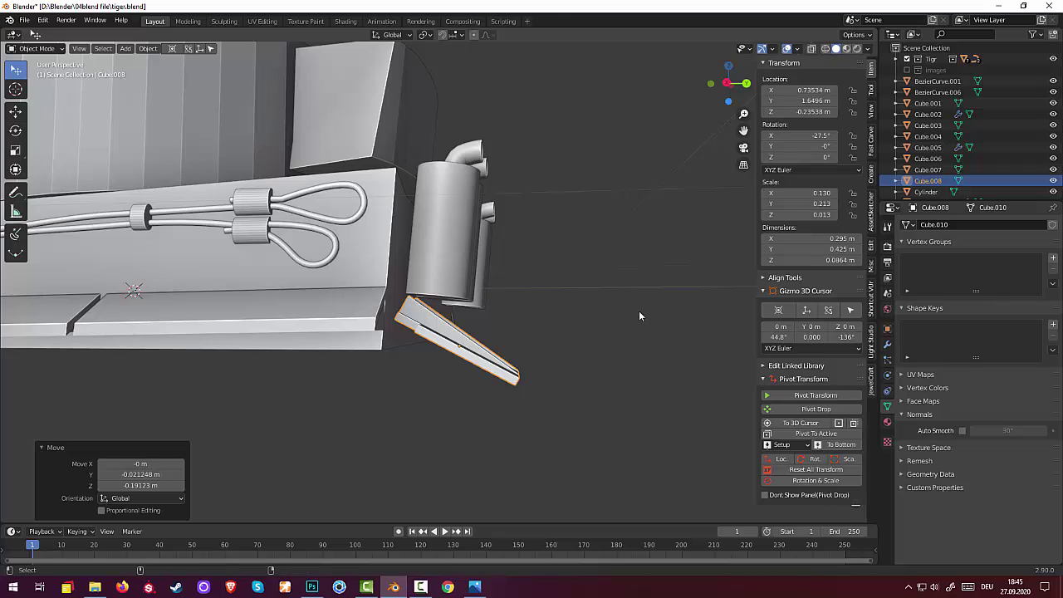
Step: Shear plate Cube.008 twice, finishing with a 0.150 offset along Z
key("shift+ctrl+alt+s")
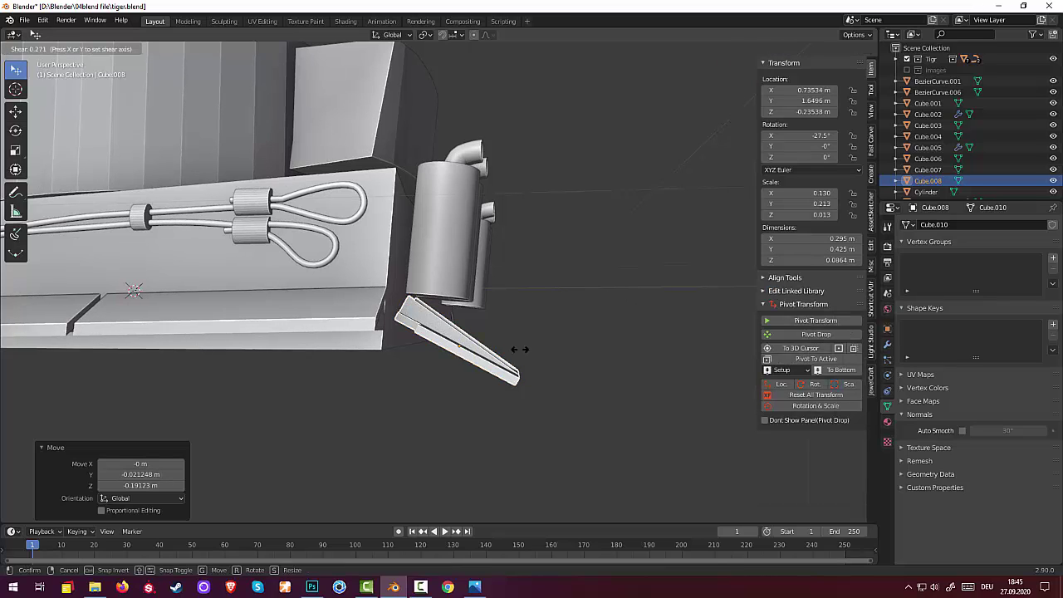
left_click(504, 365)
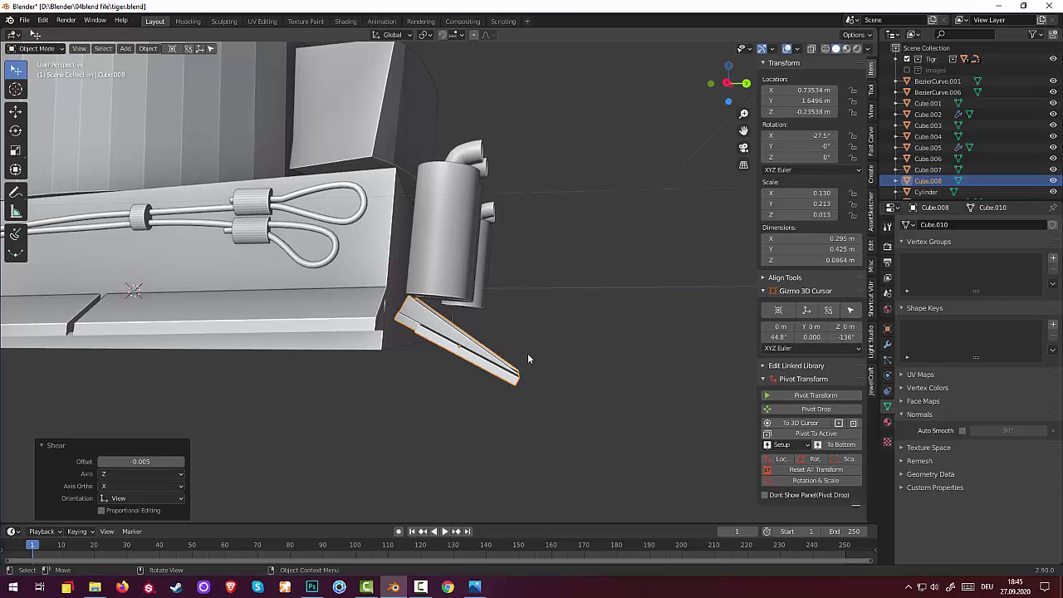
key("shift+ctrl+alt+s")
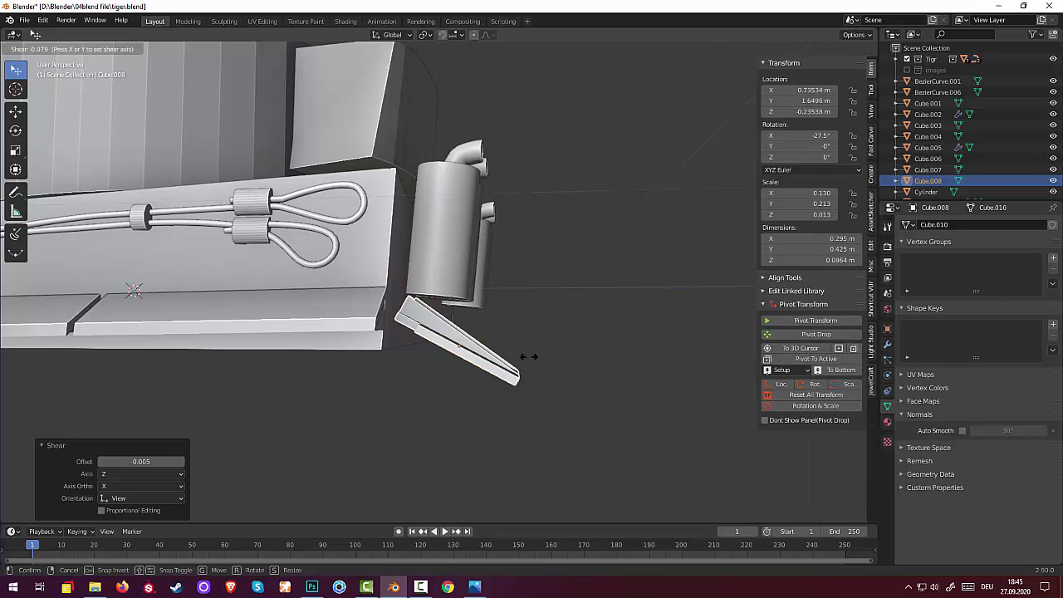
left_click(631, 378)
mouse_move(631, 383)
middle_mouse_down()
mouse_move(424, 367)
mouse_move(615, 375)
mouse_move(554, 397)
mouse_move(505, 383)
middle_mouse_up()
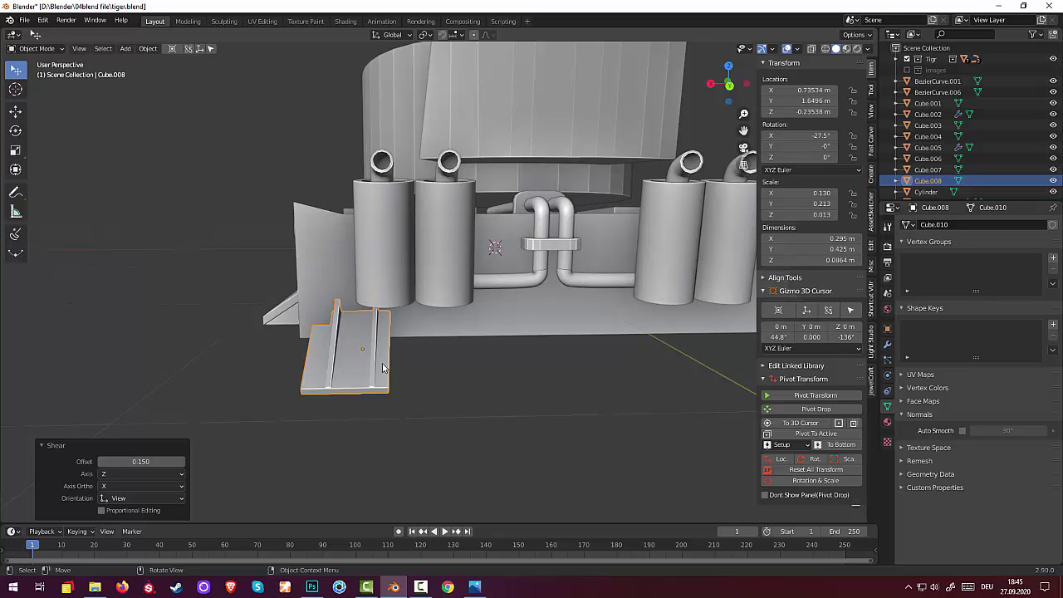
Step: Move Cube.008 right in Top view to X 0.86101, Y 1.6502, Z −0.24065 m, then fine-tune it
key("KP_7")
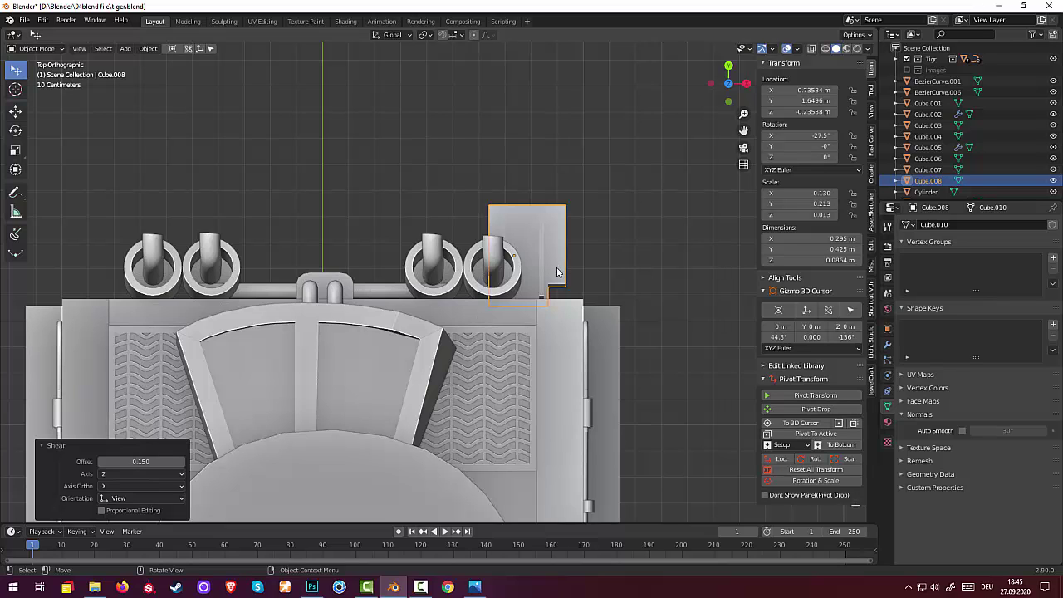
key("g")
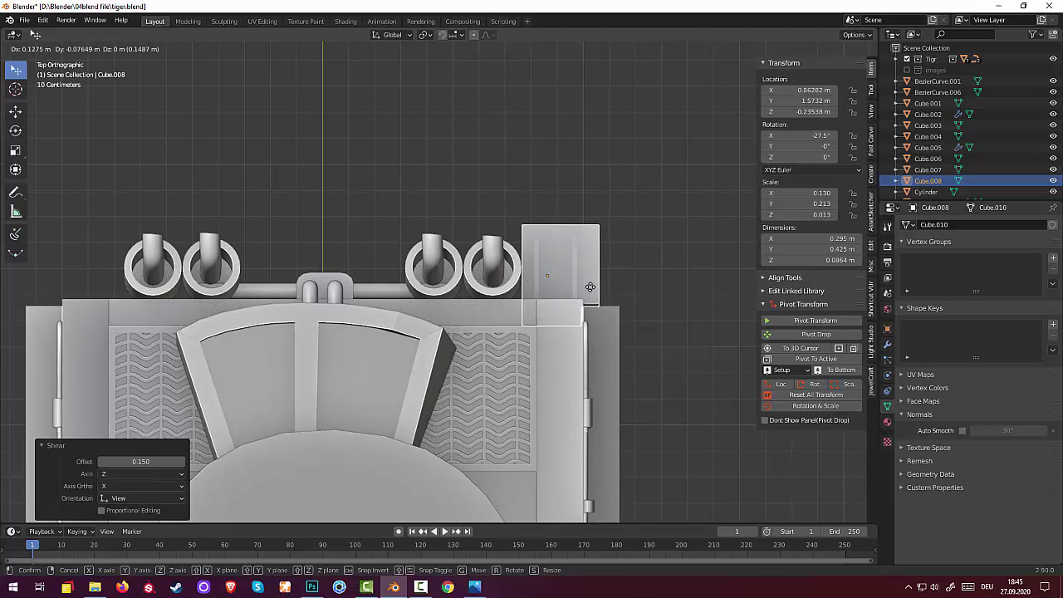
left_click(589, 284)
mouse_move(590, 284)
middle_mouse_down()
mouse_move(490, 170)
mouse_move(472, 286)
middle_mouse_up()
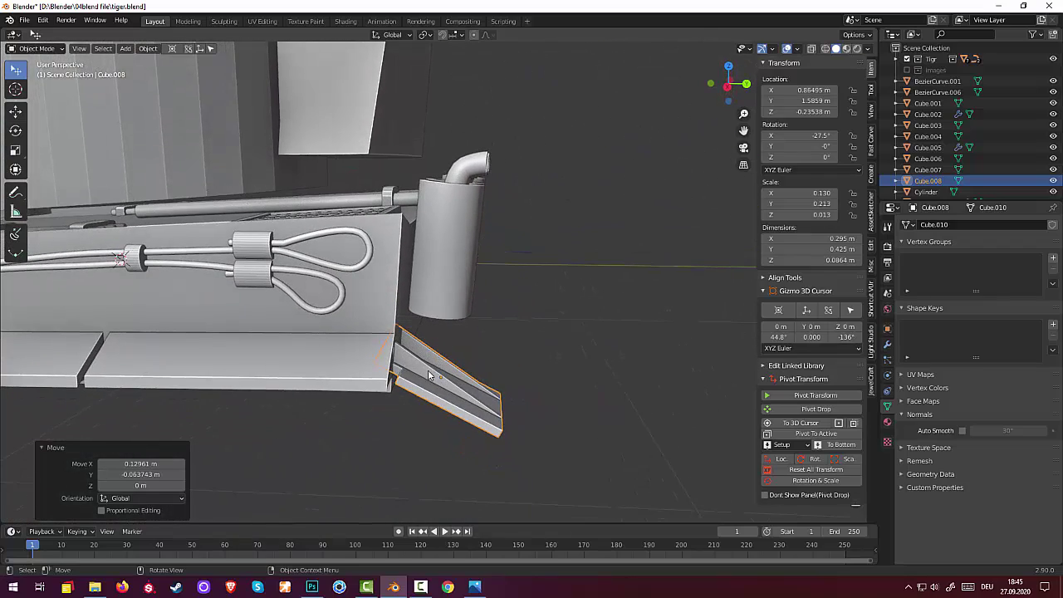
key("g")
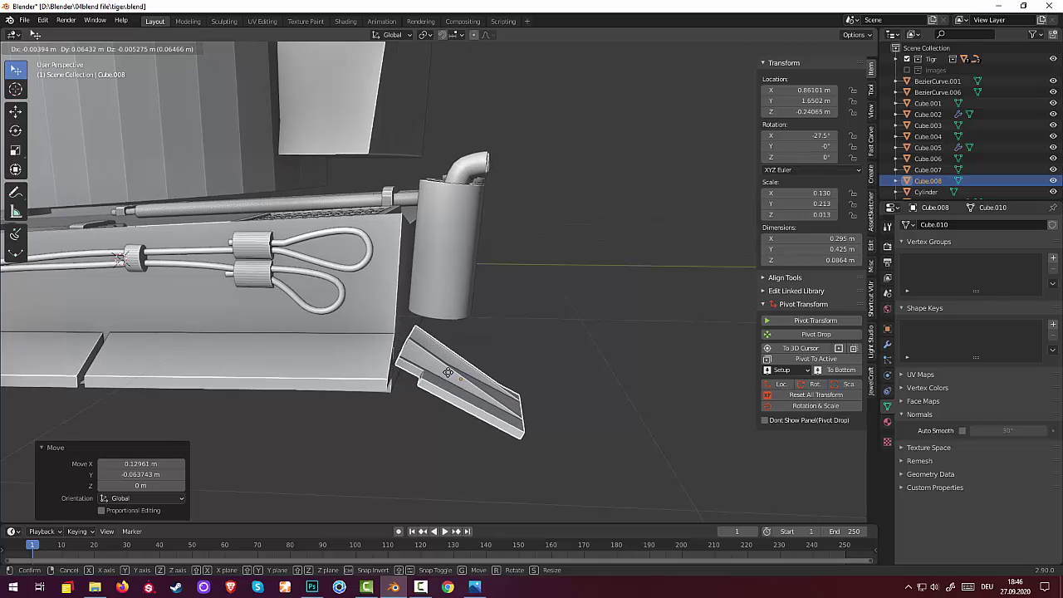
left_click(449, 371)
mouse_move(452, 373)
middle_mouse_down()
mouse_move(479, 375)
mouse_move(459, 353)
middle_mouse_up()
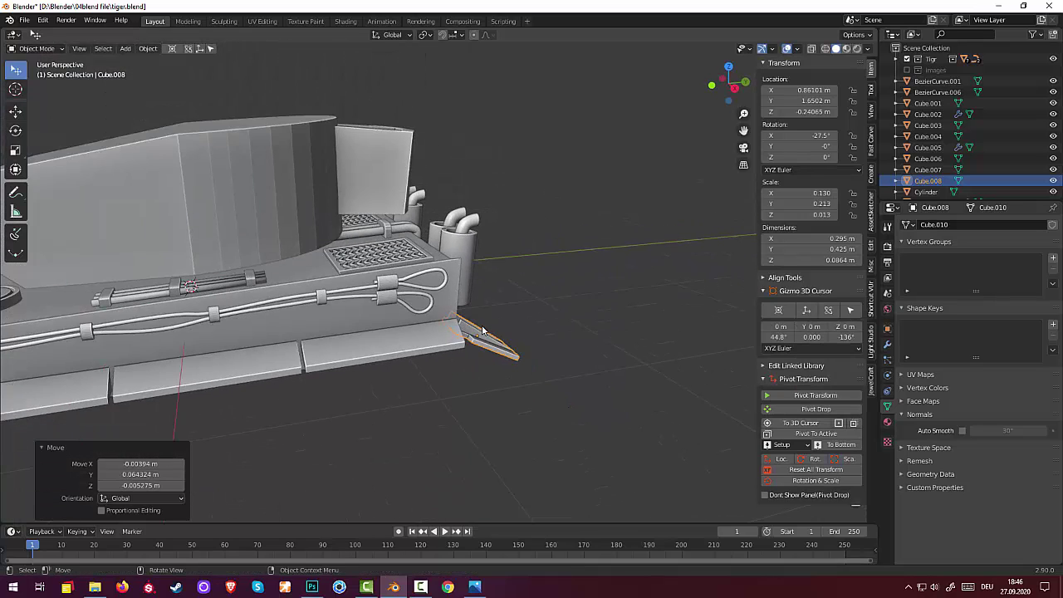
scroll(440, 349, "up", 2)
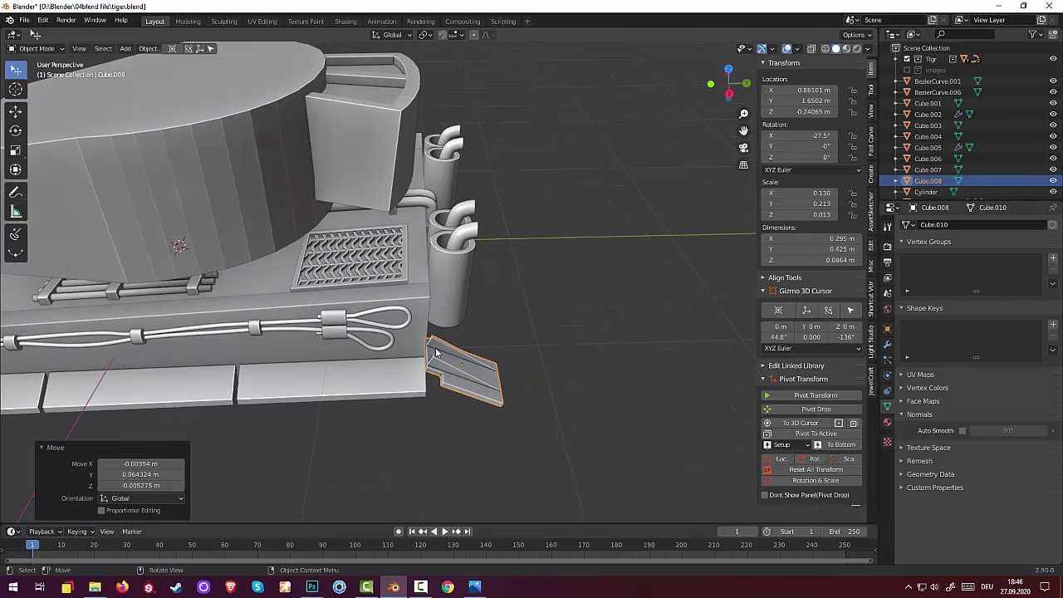
scroll(434, 344, "up", 3)
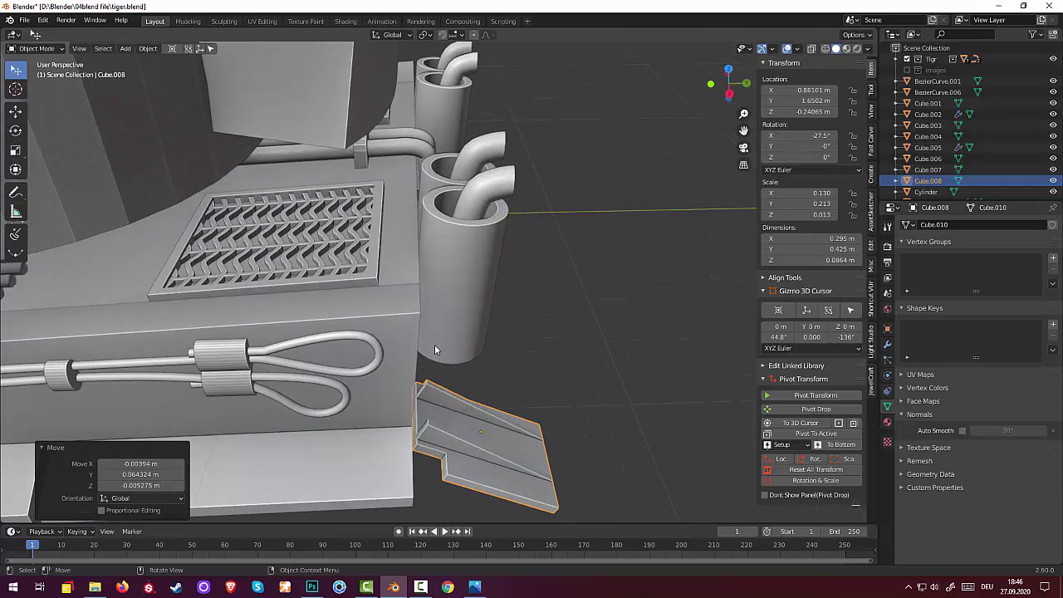
Step: In Edit Mode, select the plate's vertical left-side edges
left_click(48, 49)
left_click(44, 74)
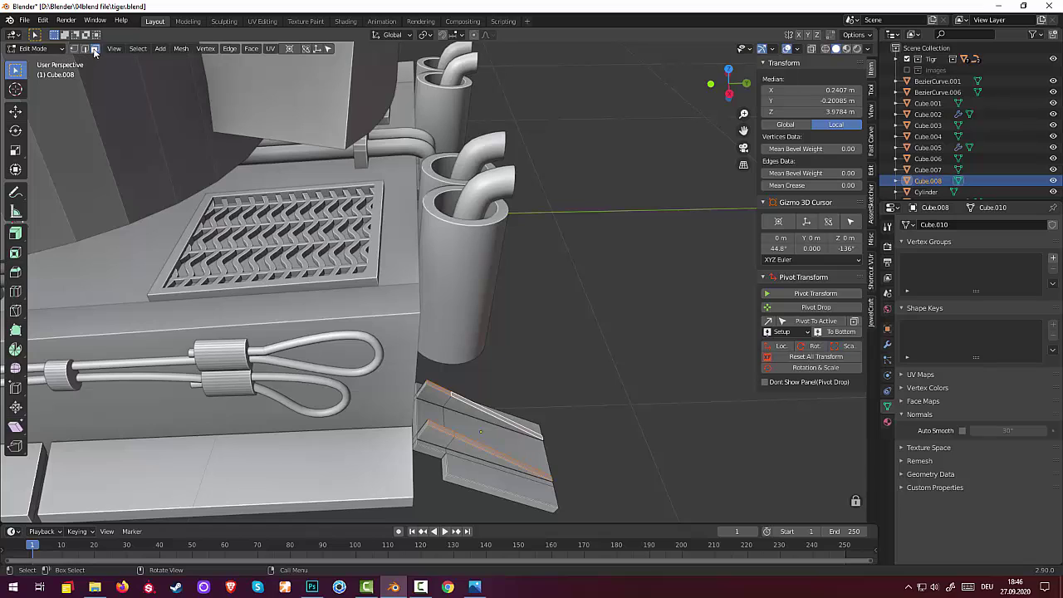
left_click(418, 390)
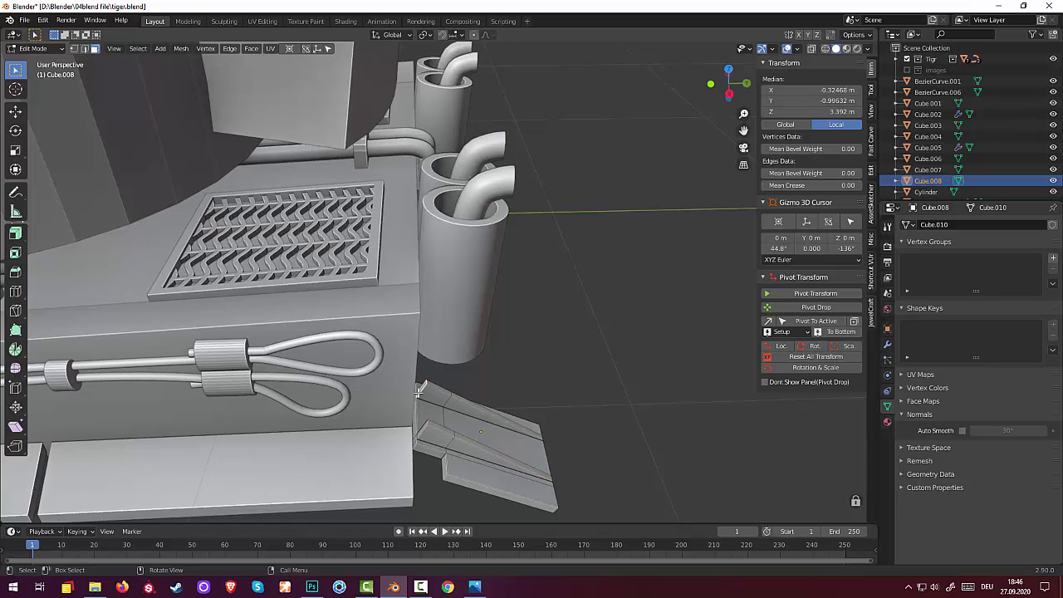
left_click(415, 439, "shift")
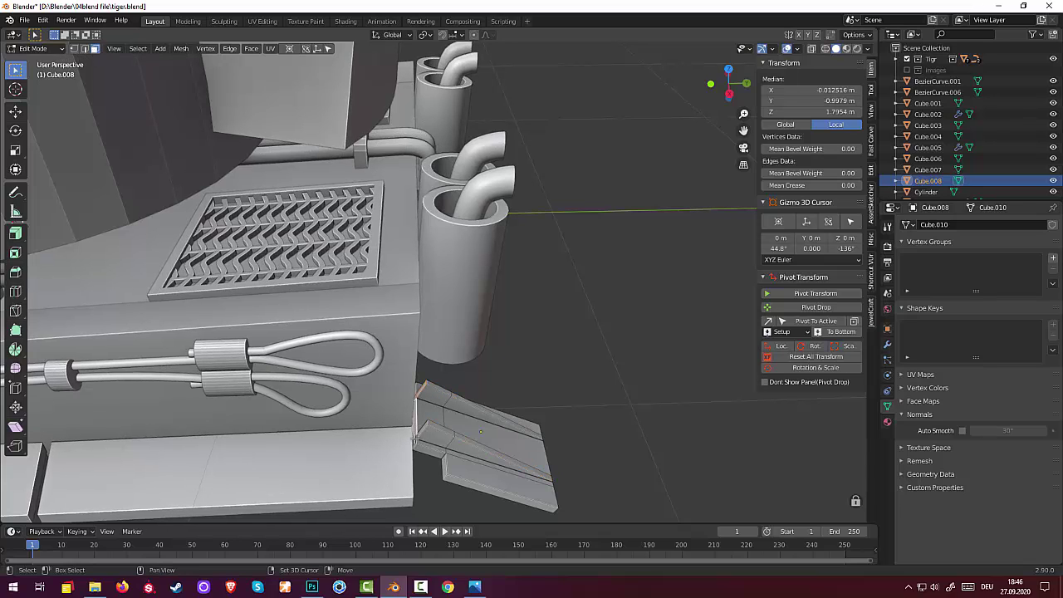
left_click(415, 439, "shift")
left_click(417, 432, "shift")
left_click(422, 426, "shift")
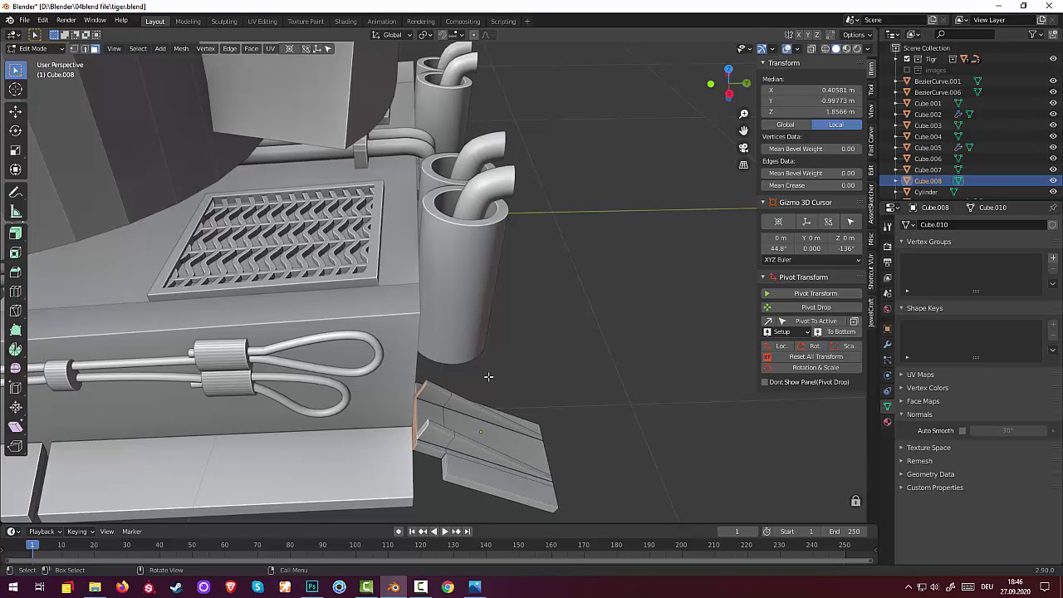
Step: Refine the selection to the inner corner edges and begin rotating them in Right view
middle_click_drag(422, 426, 379, 392)
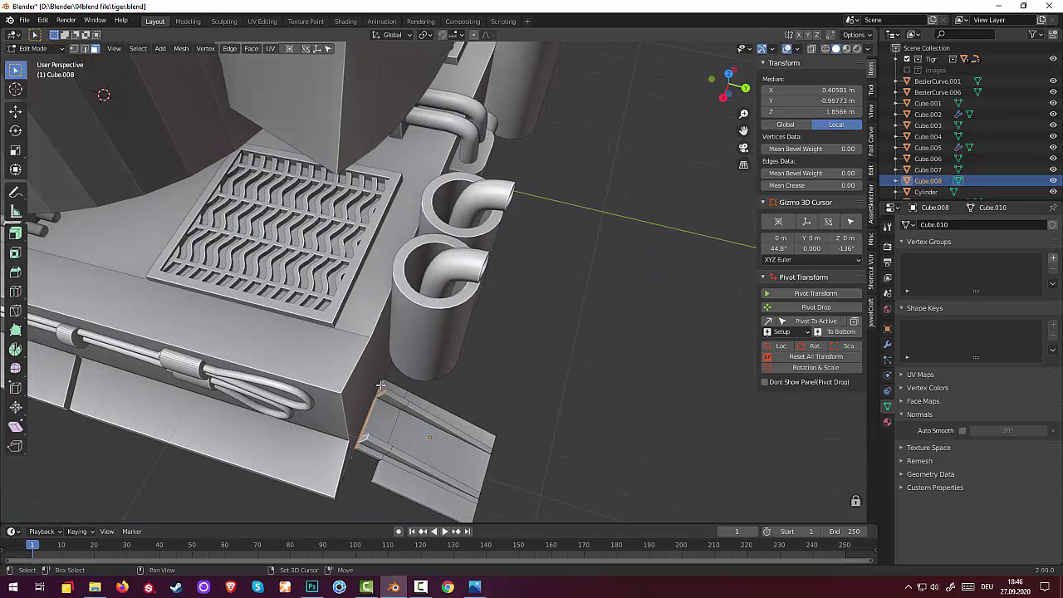
left_click(380, 386, "shift")
left_click(377, 396, "shift")
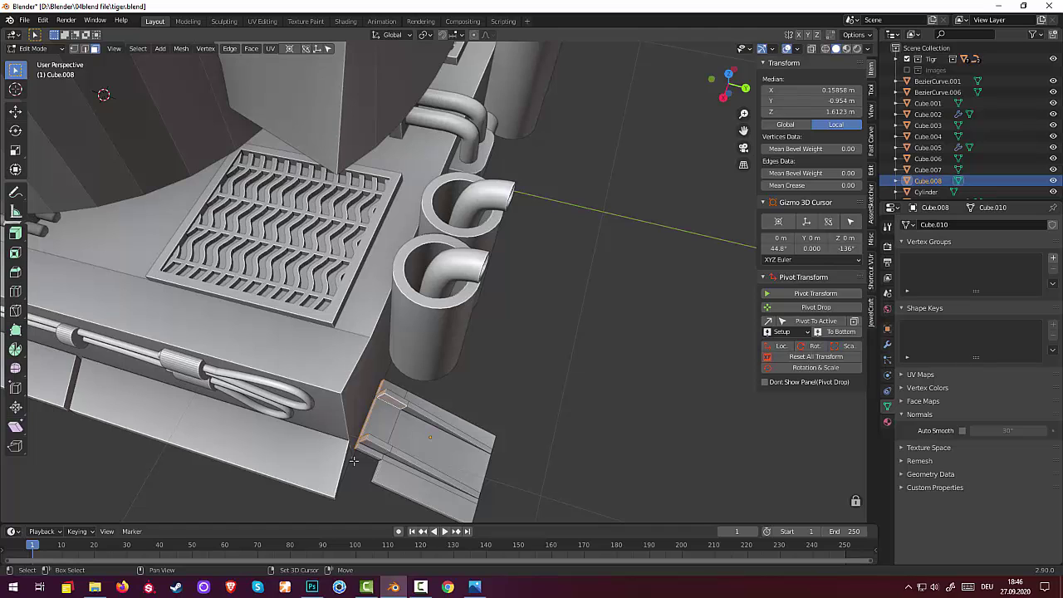
middle_click_drag(353, 460, 507, 369)
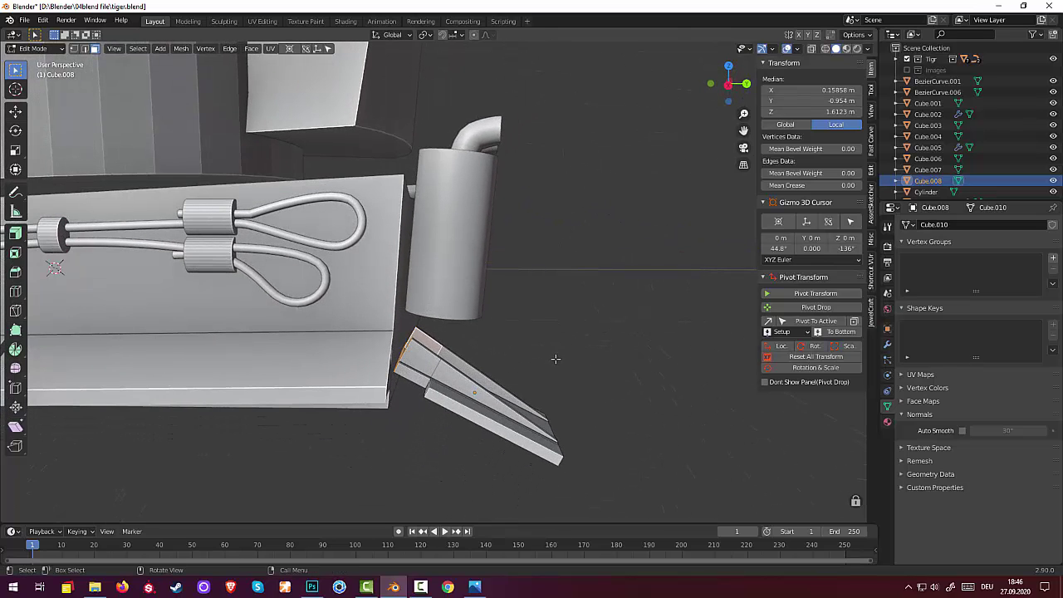
left_click(429, 344, "shift")
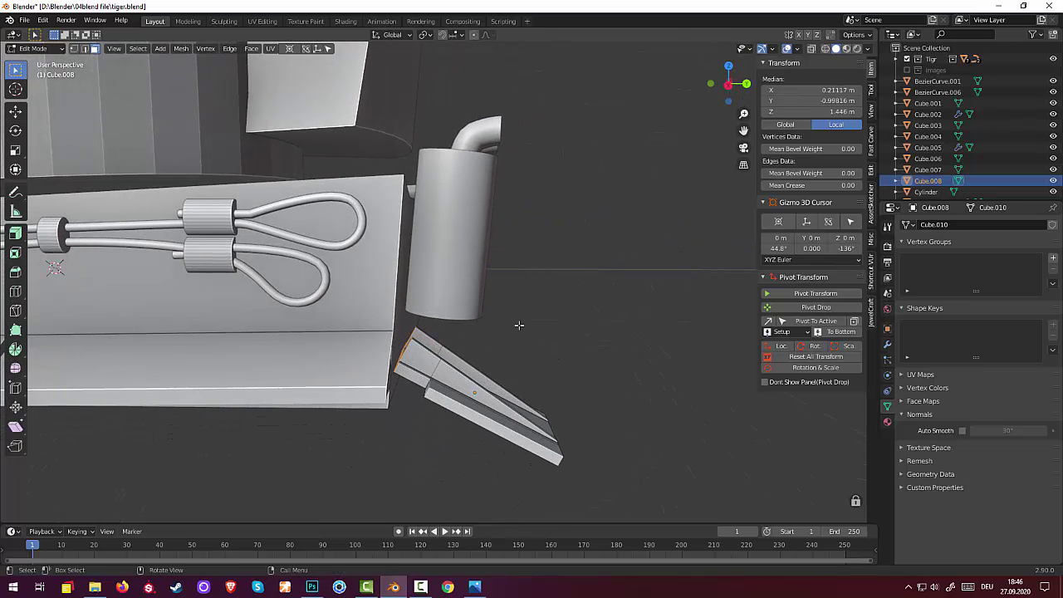
key("KP_3")
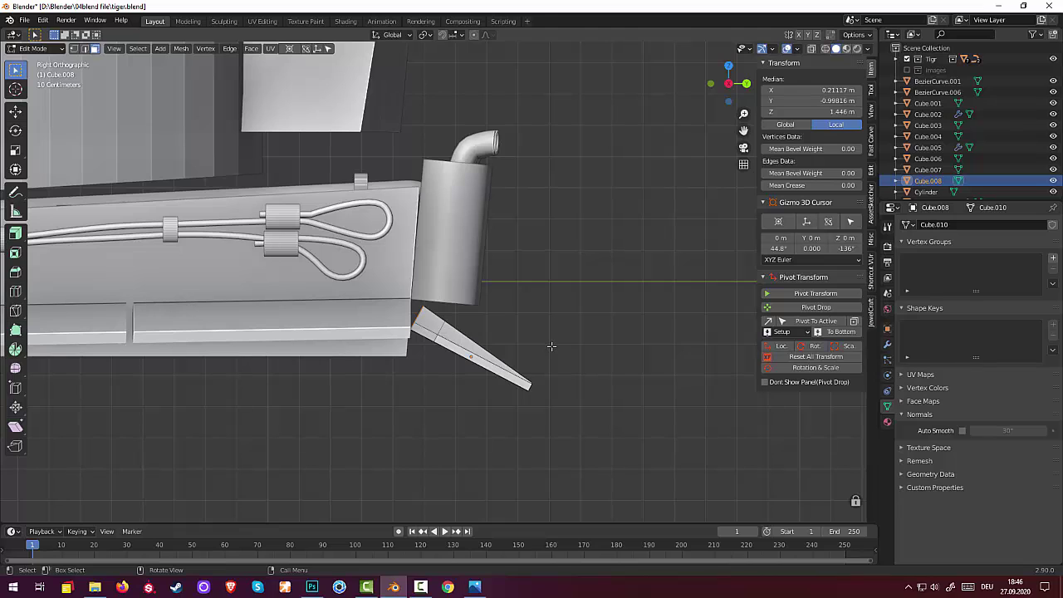
key("r")
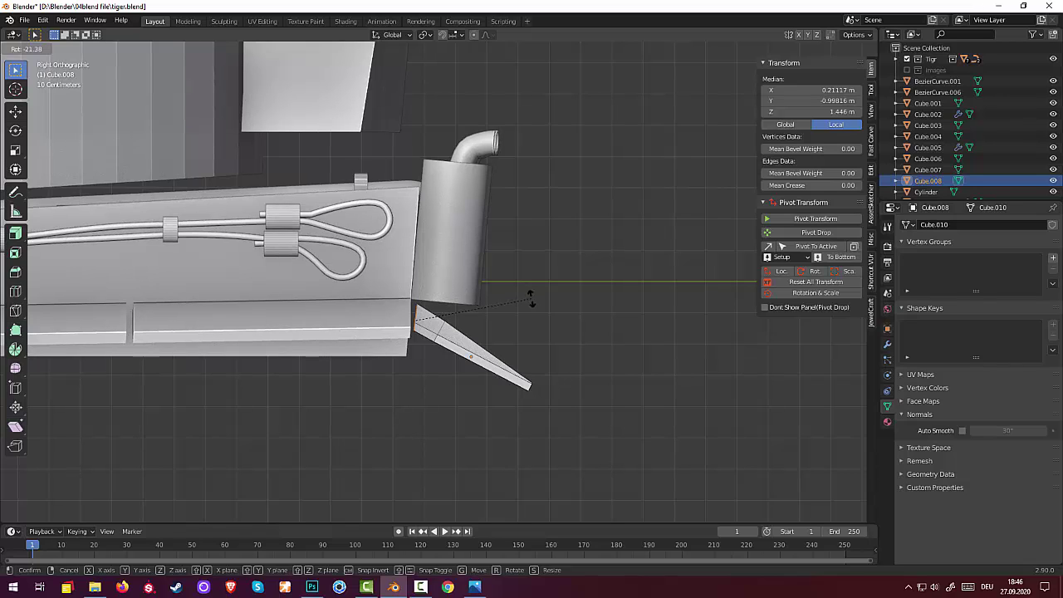
Step: Confirm the roughly −21° edge rotation, then shear and scale the selected part
left_click(529, 299)
key("ctrl")
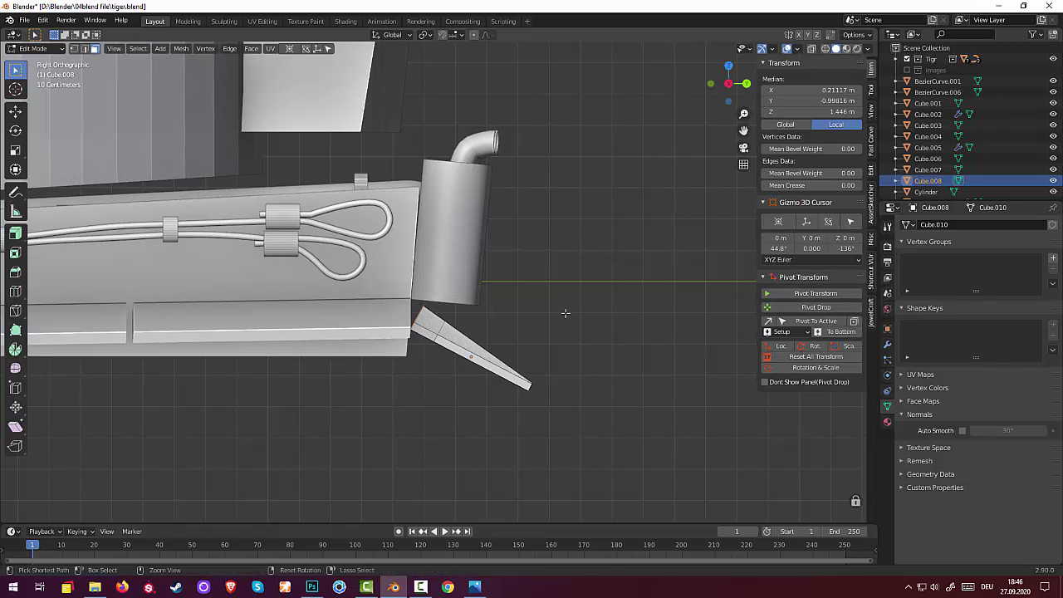
key("shift+ctrl+alt+s")
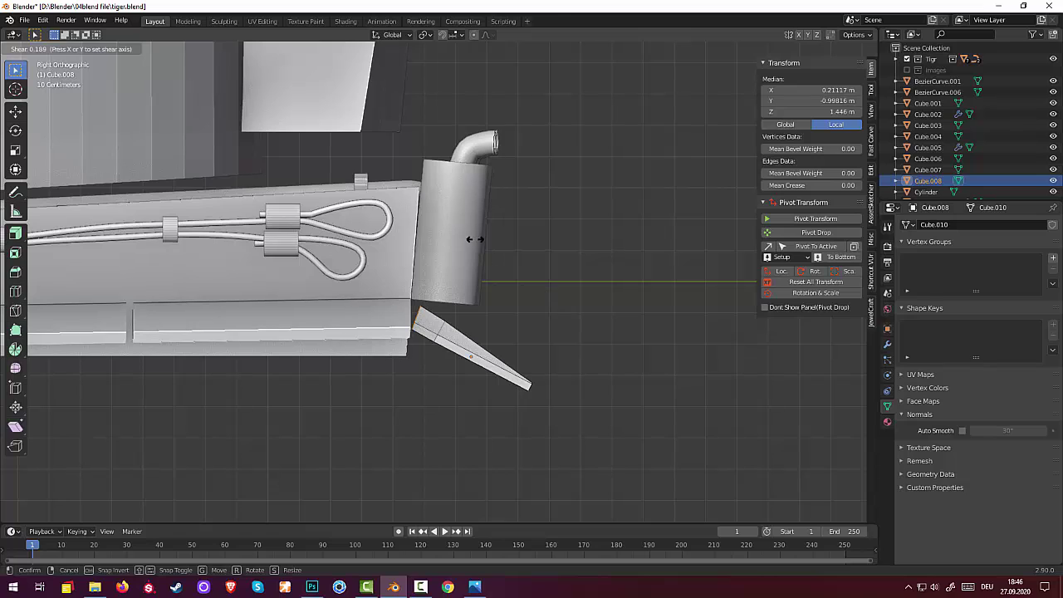
left_click(349, 174)
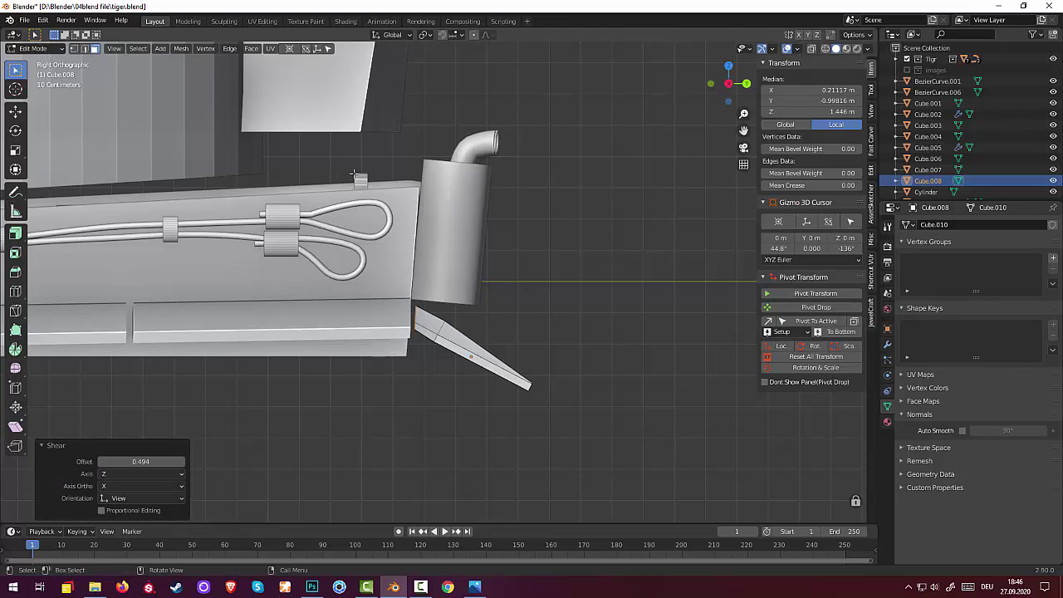
key("s")
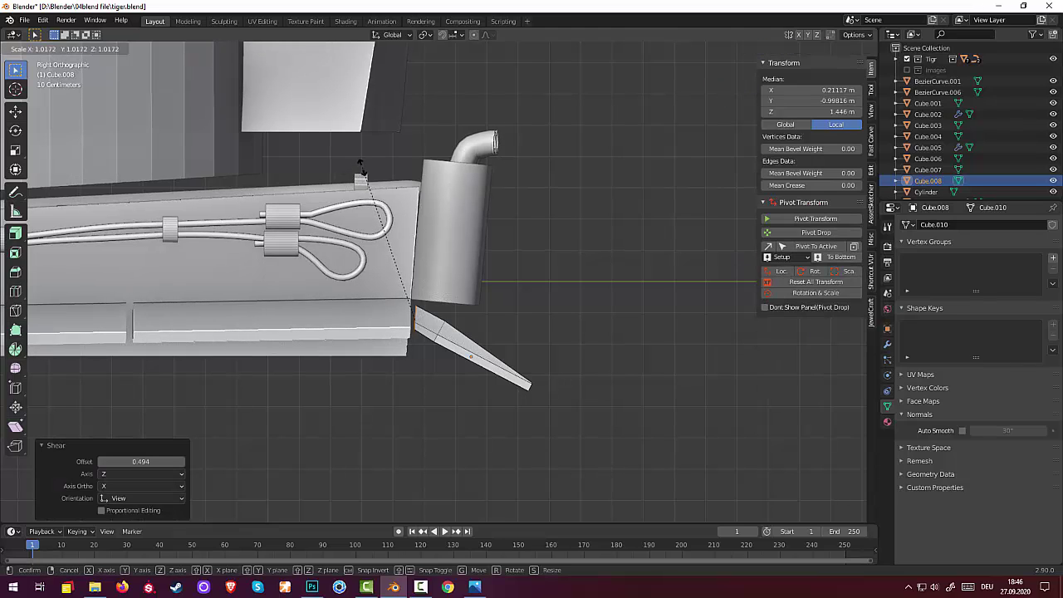
left_click(390, 125)
Step: Select the hull-side edge, try a Z scale of 3 and cancel, then clear the selection
mouse_move(567, 223)
middle_mouse_down()
mouse_move(475, 247)
mouse_move(474, 276)
mouse_move(612, 237)
mouse_move(588, 273)
mouse_move(589, 237)
mouse_move(612, 240)
mouse_move(587, 254)
middle_mouse_up()
left_click(474, 276)
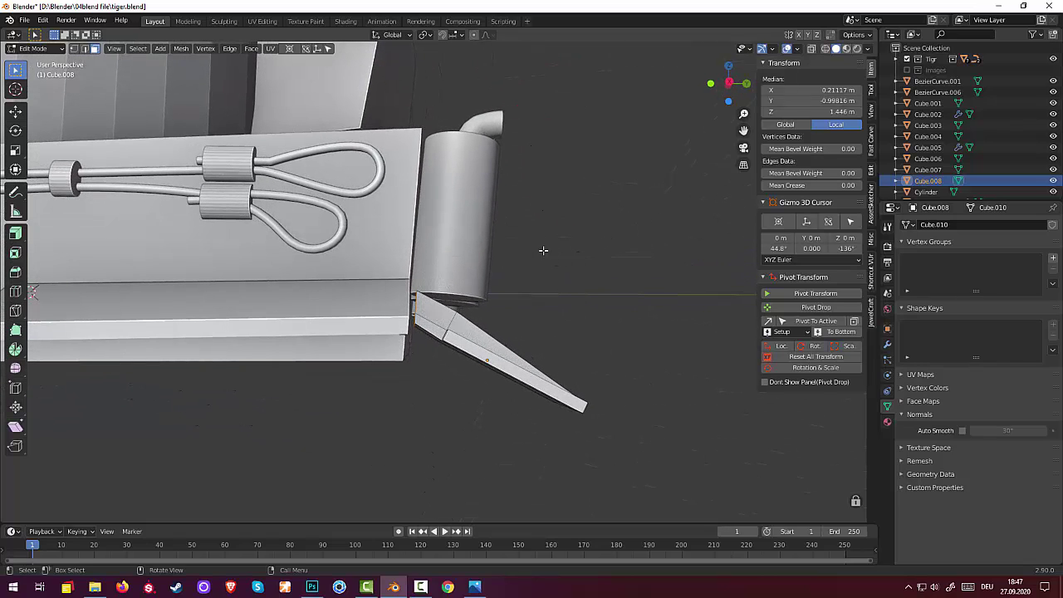
key("s")
type("z")
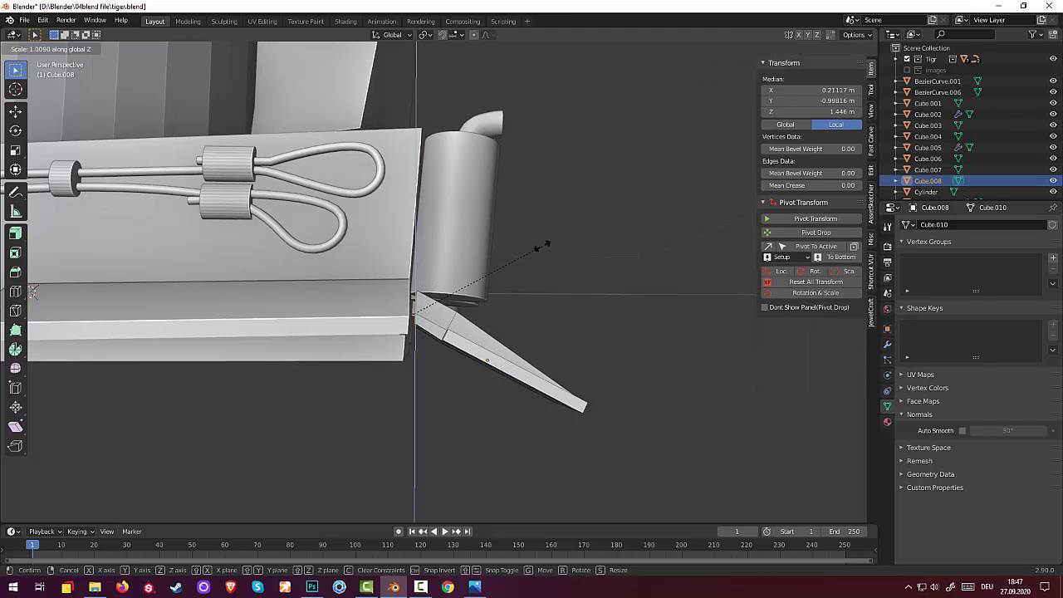
type("3")
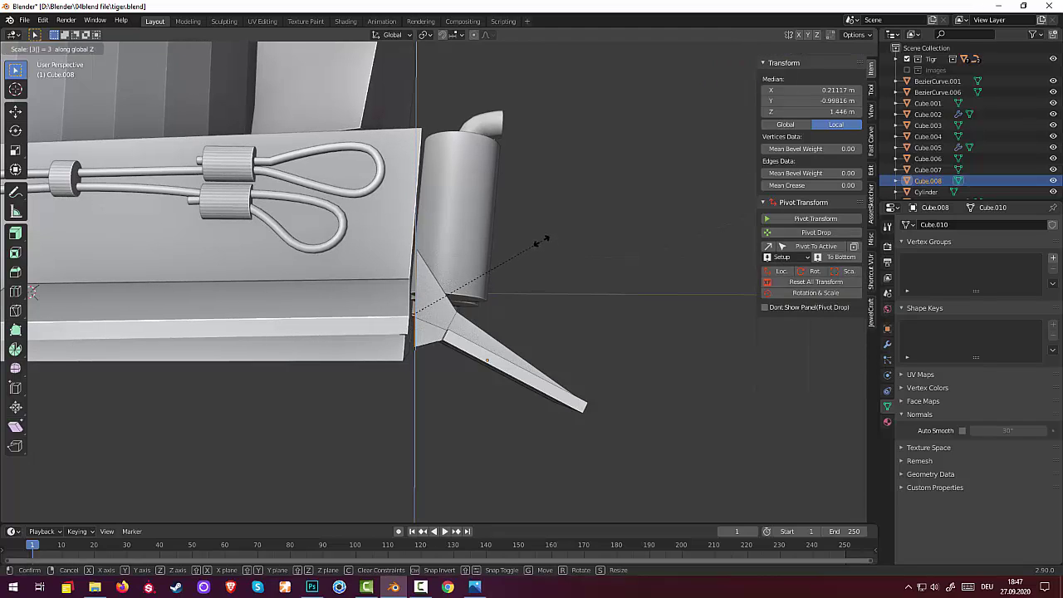
key("Escape")
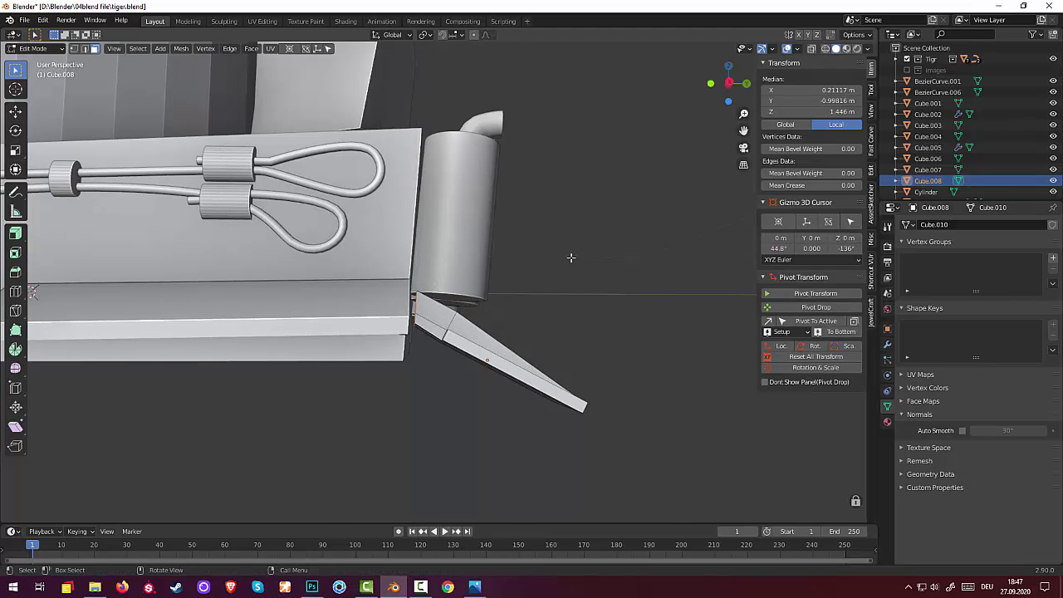
key("KP_3")
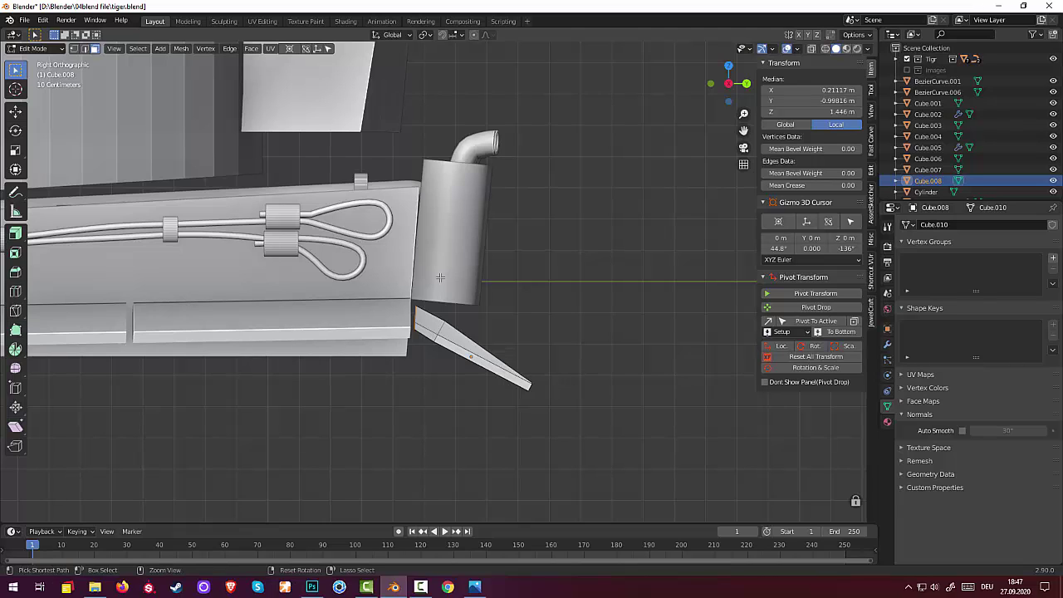
left_click(428, 324, "ctrl")
left_click(580, 341)
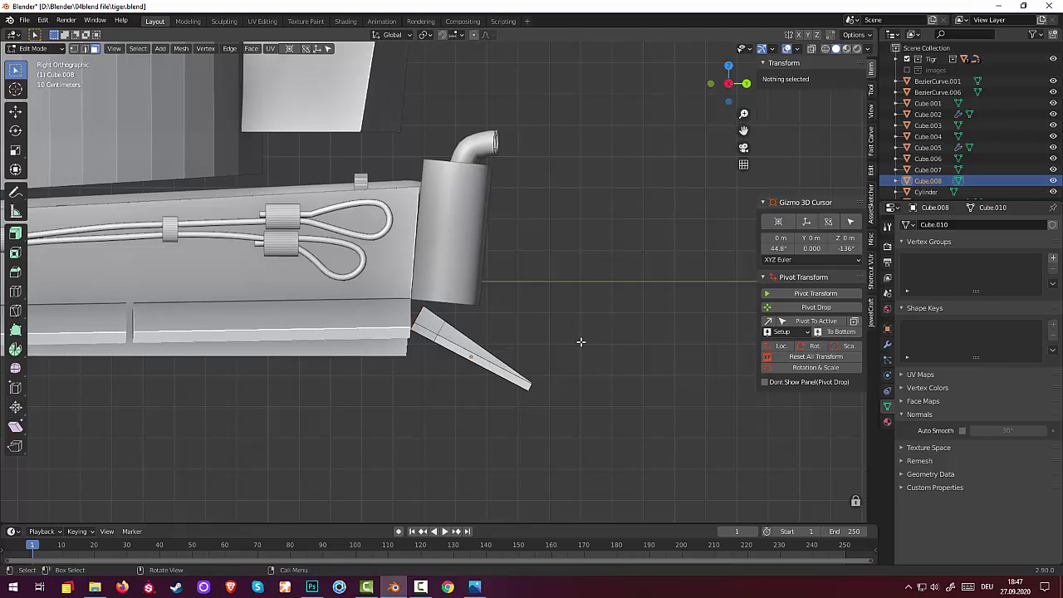
Step: Check the rear-quarter reference photo mengwwt001d.jpg in Photos, then return to Blender
left_click(474, 587)
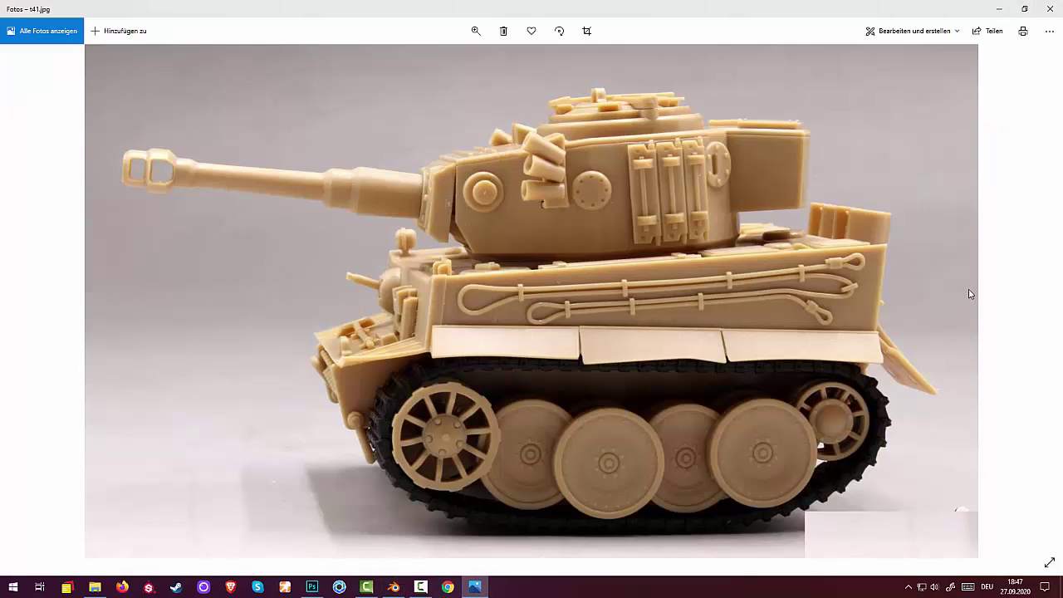
left_click(29, 307)
left_click(25, 312)
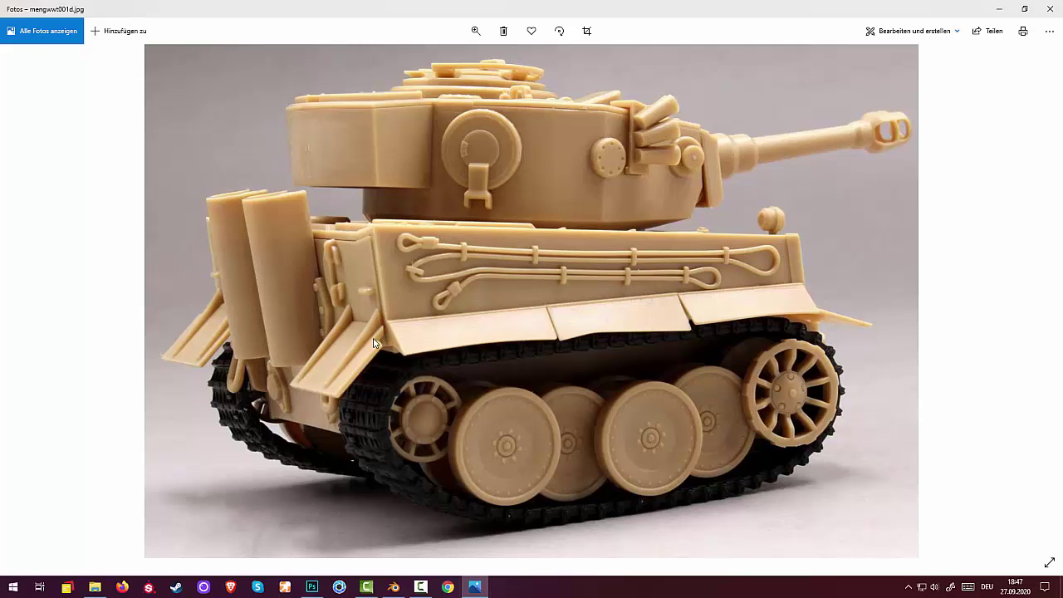
mouse_move(474, 587)
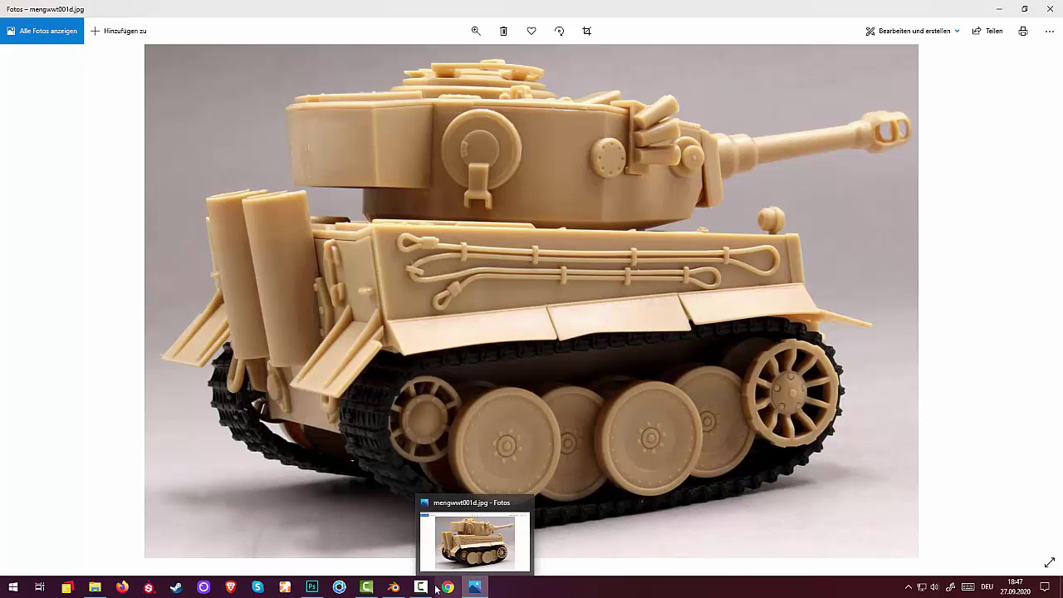
left_click(394, 587)
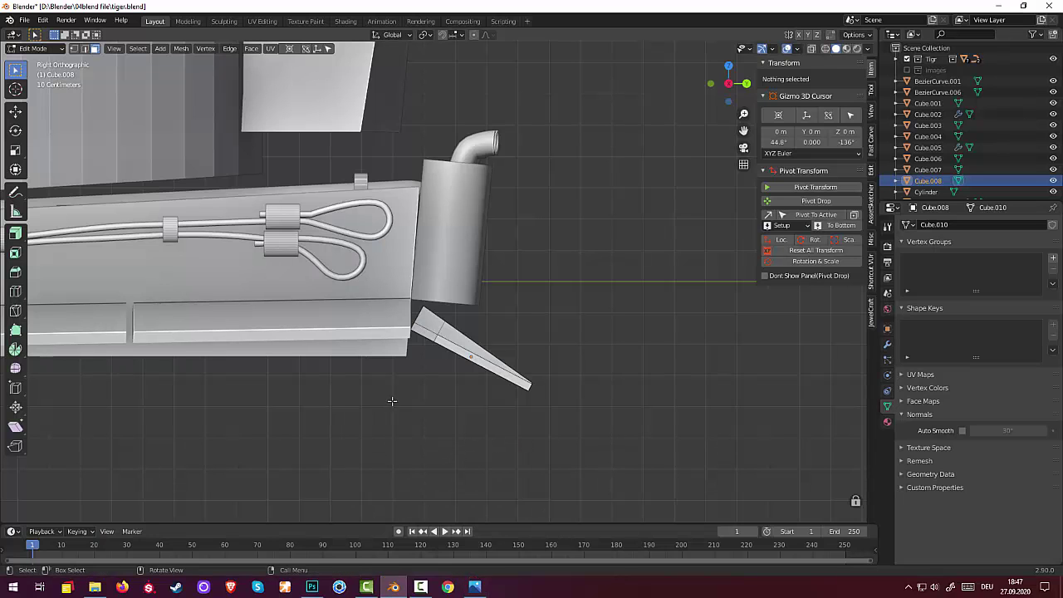
Step: Select the edge strip at the plate's inner end
scroll(393, 390, "up", 1)
scroll(394, 390, "up", 1)
scroll(396, 391, "up", 1)
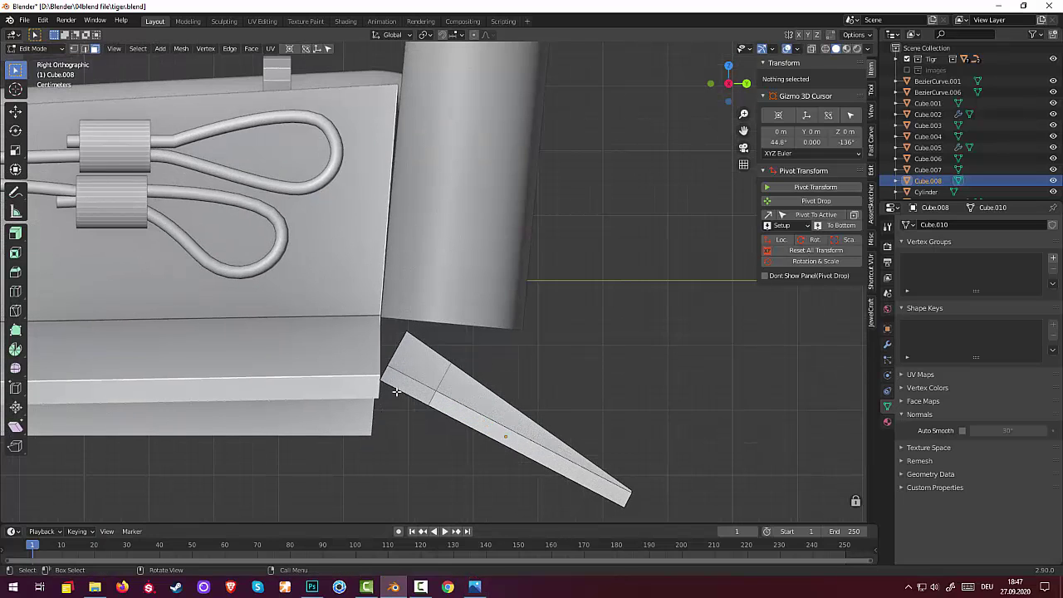
mouse_move(397, 393)
middle_mouse_down()
mouse_move(366, 384)
mouse_move(401, 398)
mouse_move(407, 379)
mouse_move(394, 396)
middle_mouse_up()
left_click(375, 454)
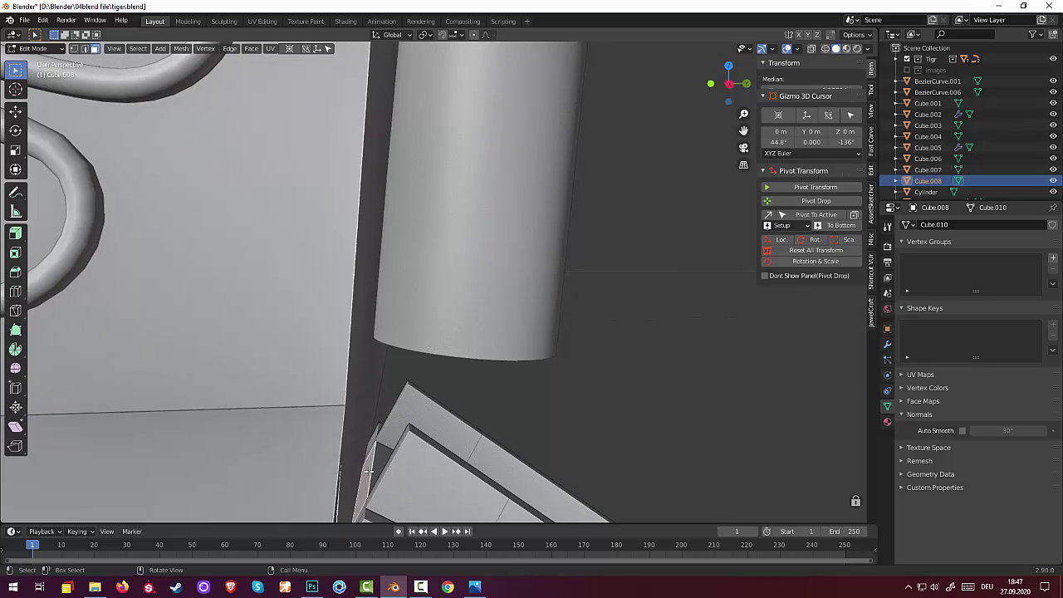
left_click(378, 427, "shift")
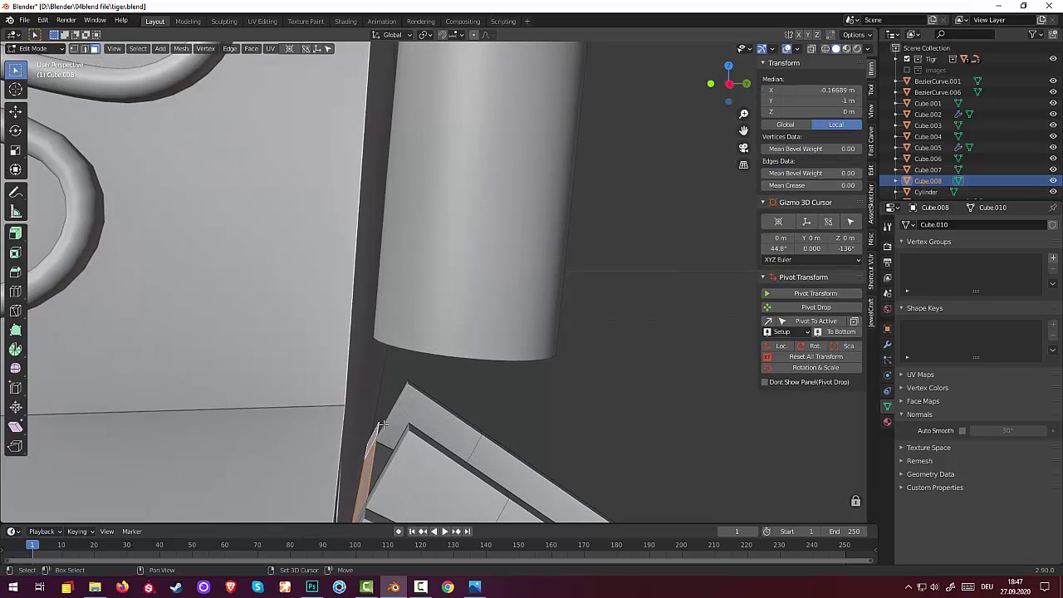
left_click(388, 415, "shift")
left_click(398, 442, "shift")
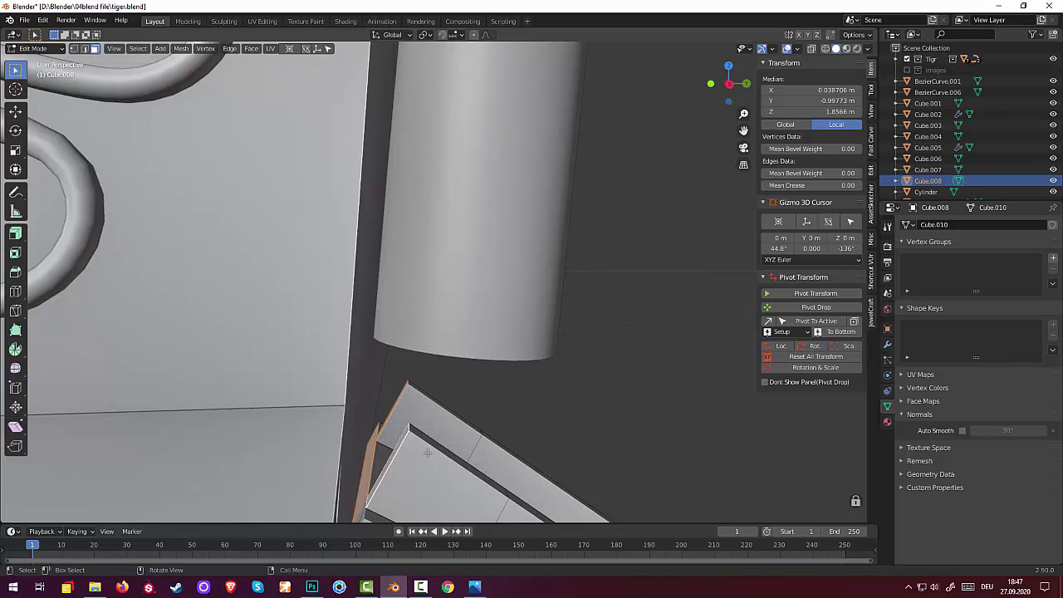
middle_click_drag(397, 444, 428, 449)
left_click(383, 471, "shift")
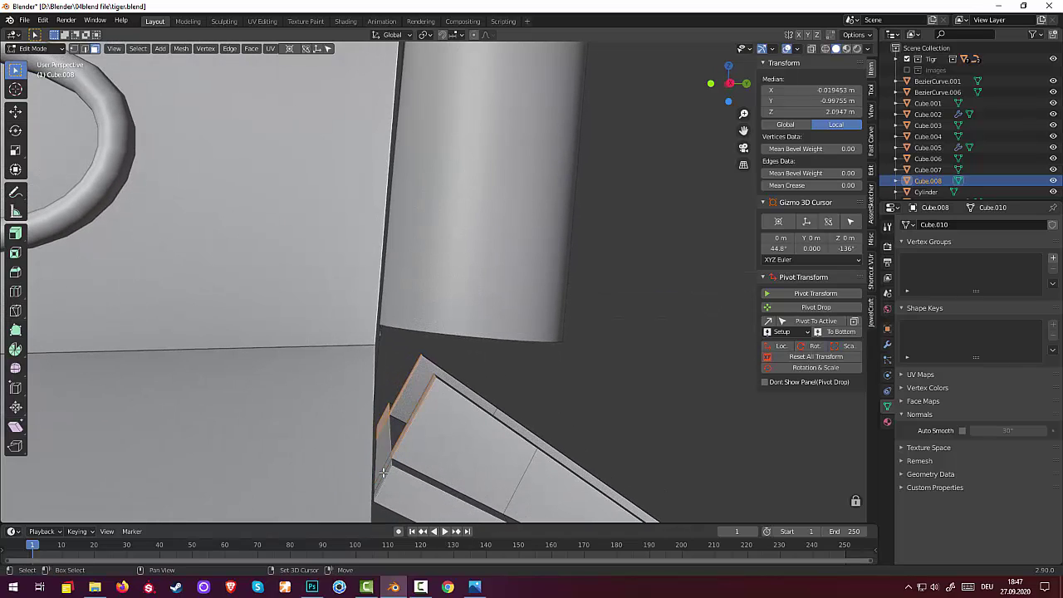
left_click(384, 471, "shift")
left_click(384, 465, "shift")
left_click(383, 454, "shift")
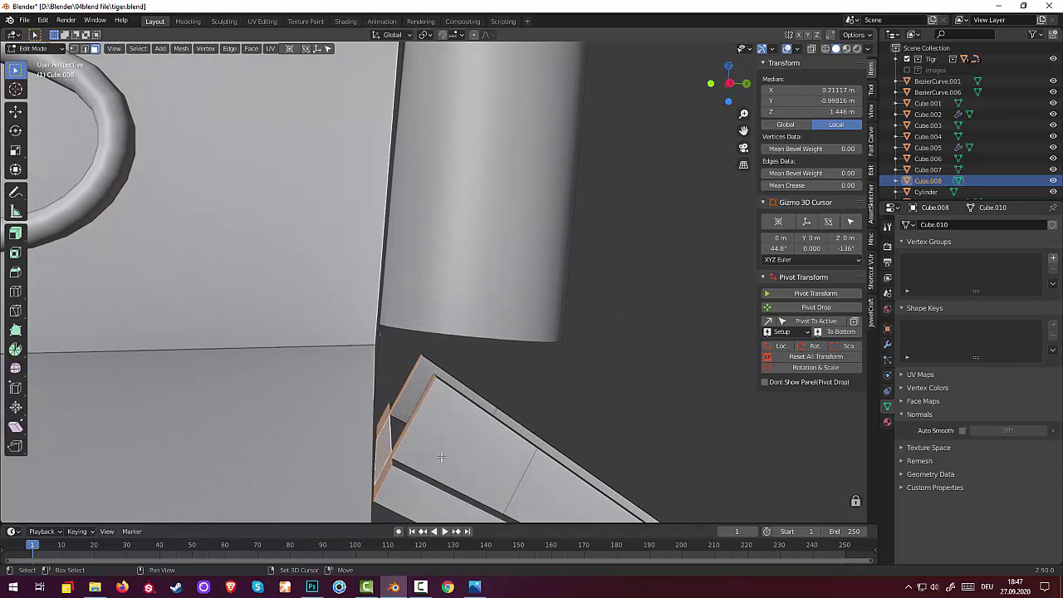
middle_click_drag(384, 453, 443, 444)
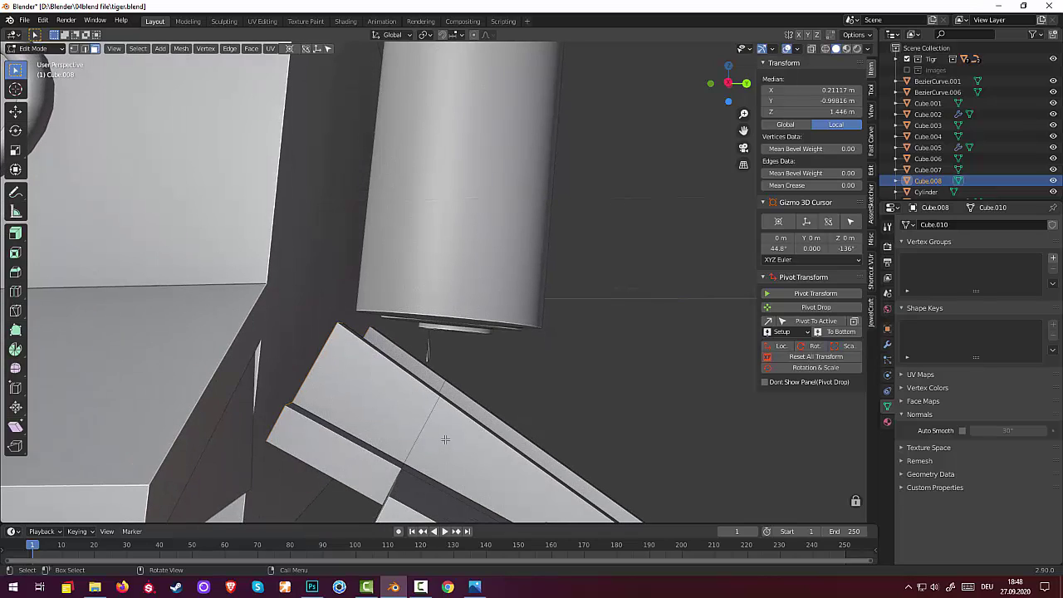
Step: In Right view, rotate the inner end −22.7°, scale it 1.116 on Z, and nudge it along Z
key("KP_3")
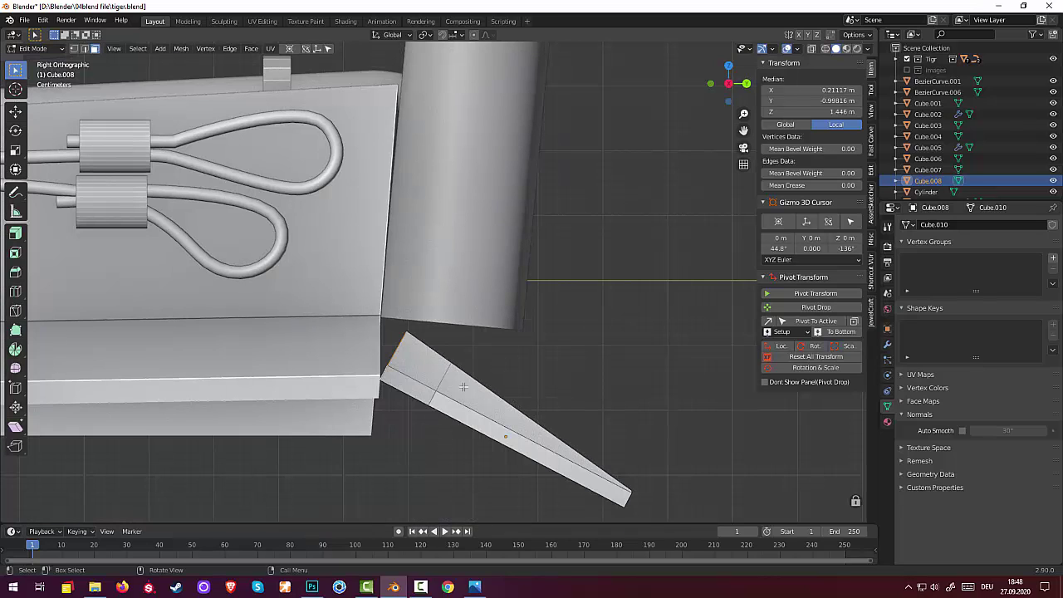
key("r")
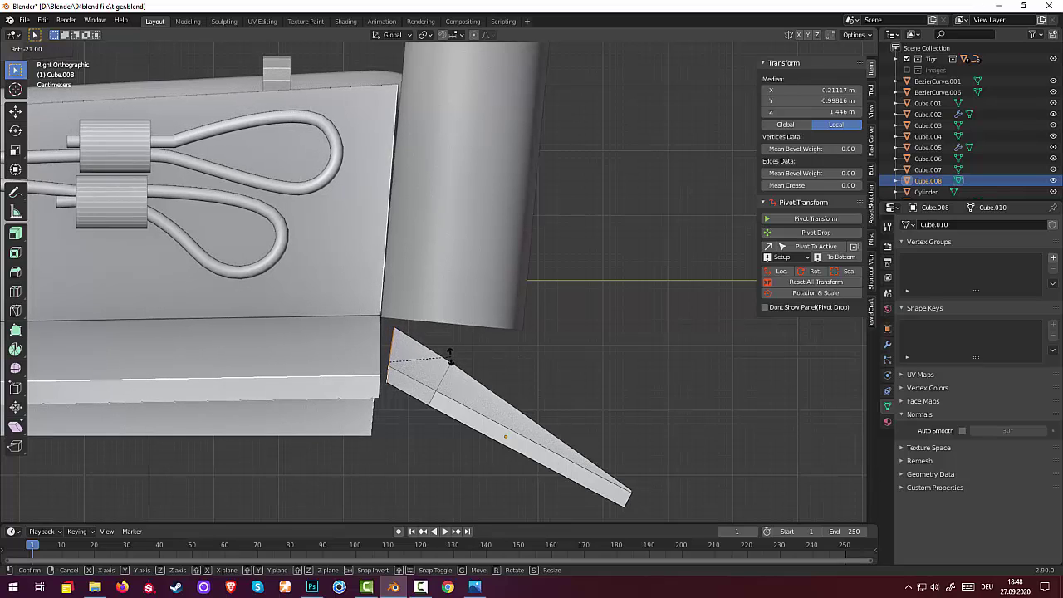
left_click(449, 355)
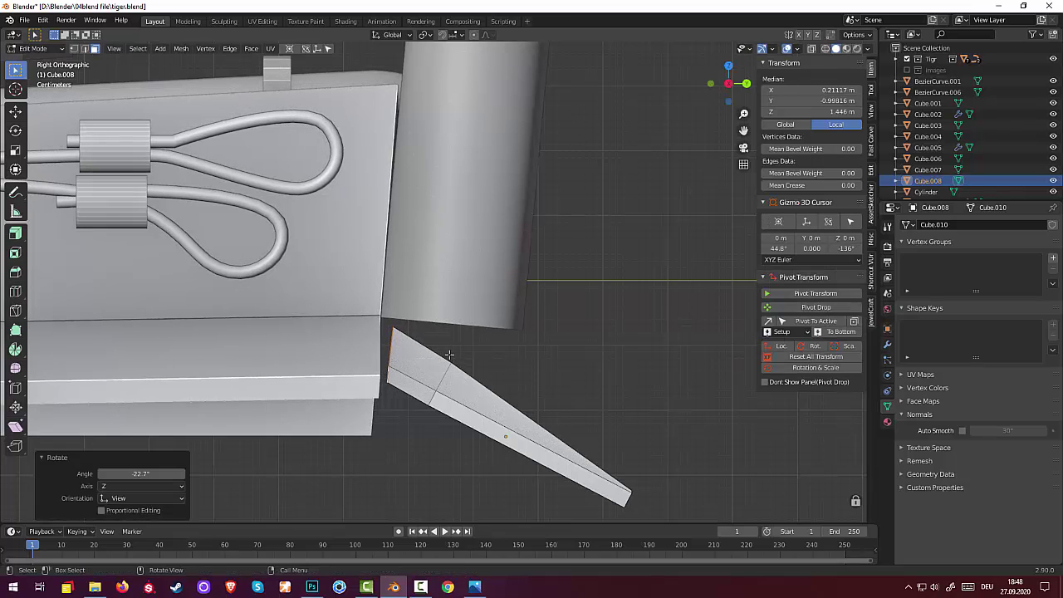
key("s")
key("z")
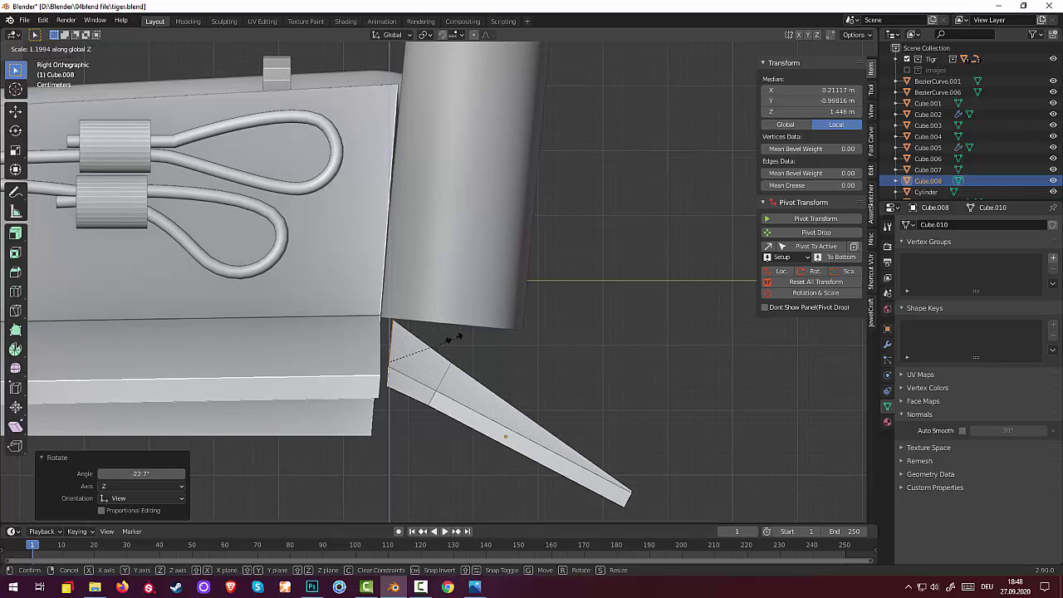
left_click(451, 336)
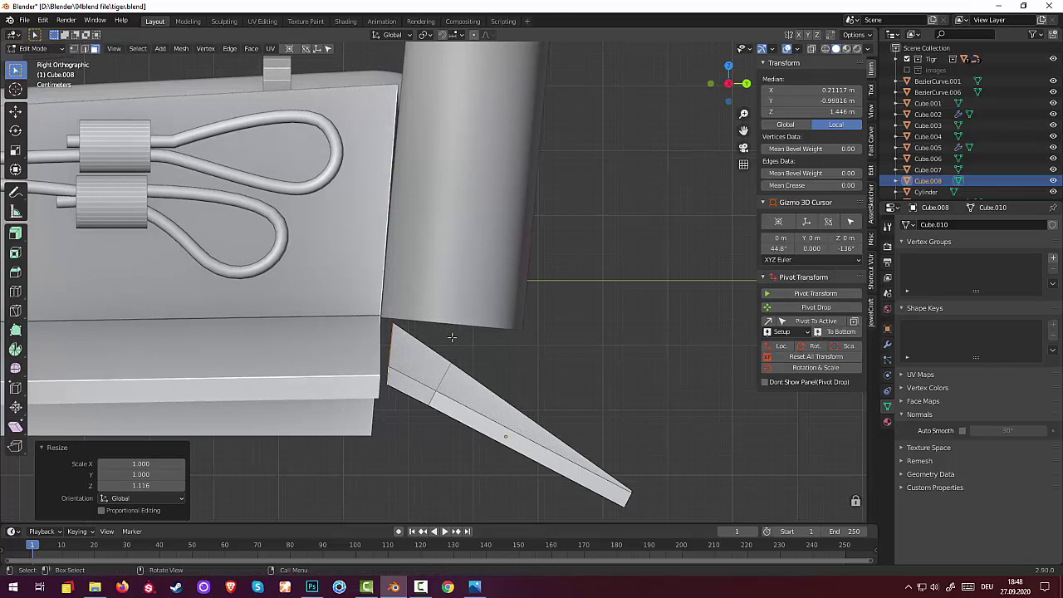
key("g")
key("z")
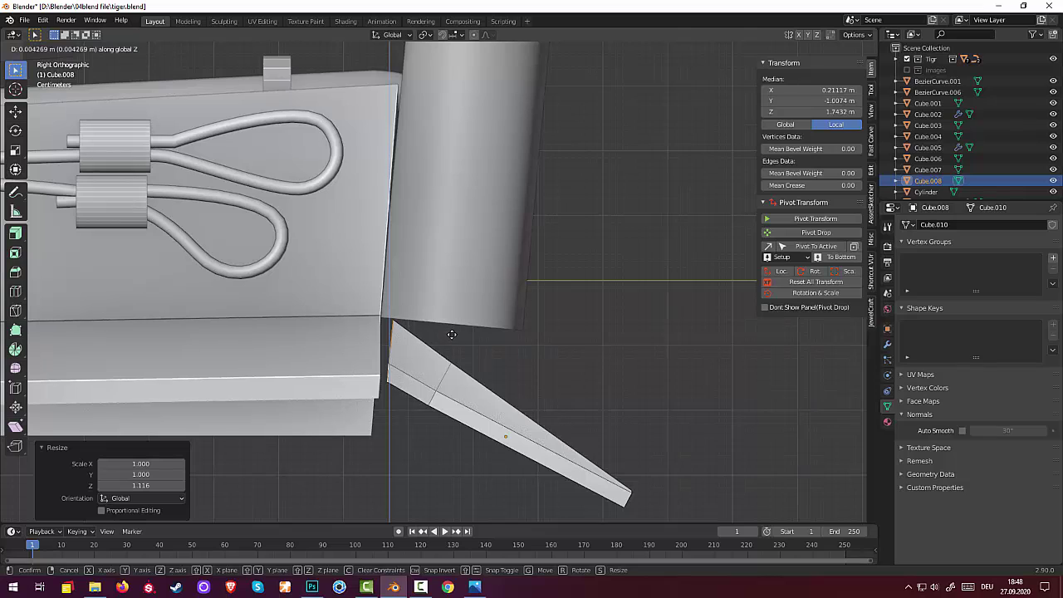
left_click(449, 338)
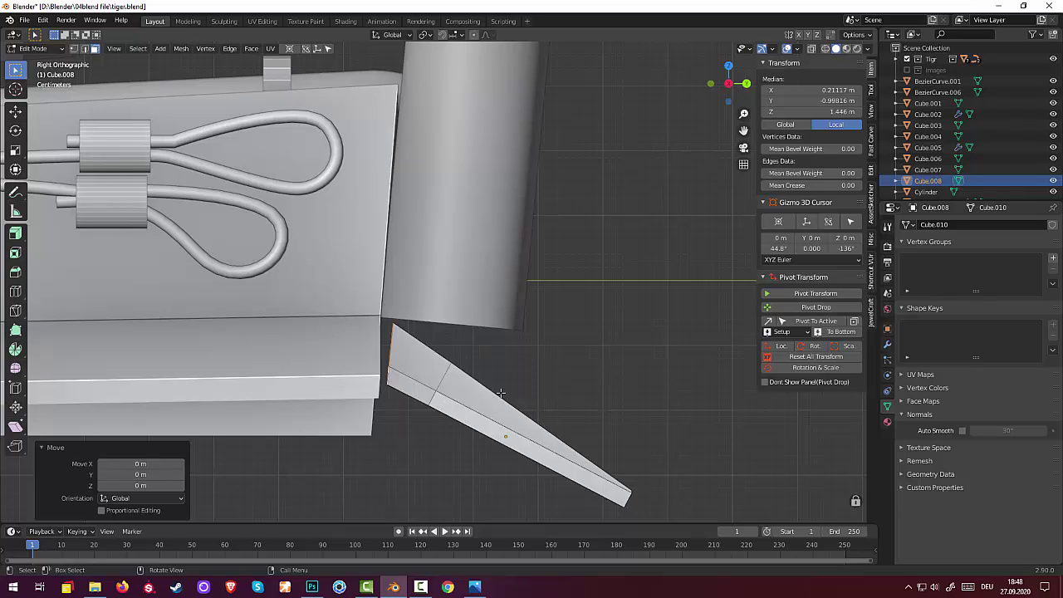
Step: Select the inner-end and top faces, rotate them 2.36°, and return to Object Mode
key("r")
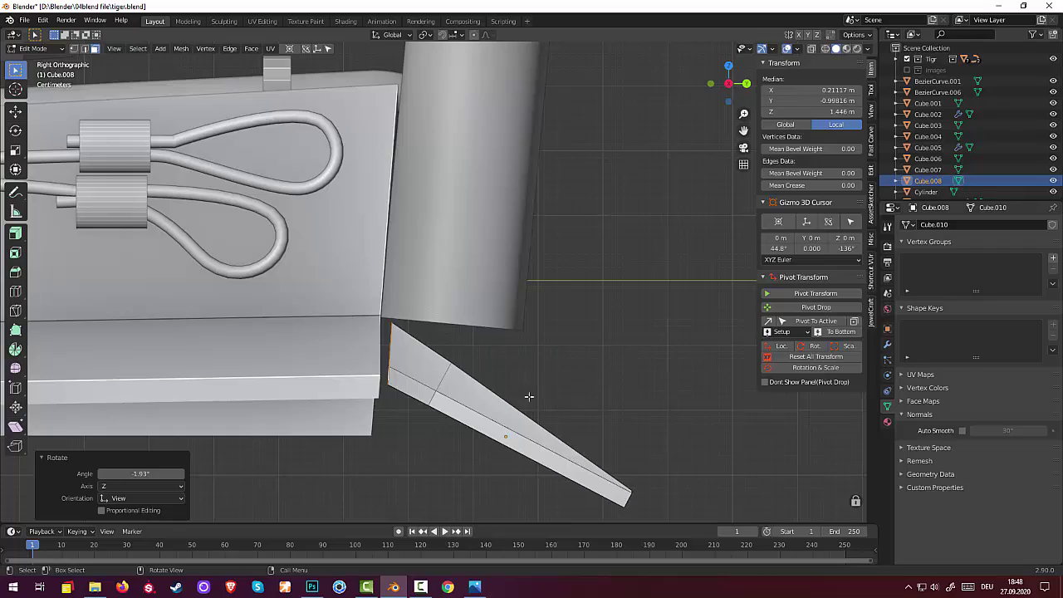
mouse_move(529, 396)
middle_mouse_down()
mouse_move(308, 219)
mouse_move(415, 304)
mouse_move(503, 410)
mouse_move(371, 351)
mouse_move(510, 373)
mouse_move(523, 391)
middle_mouse_up()
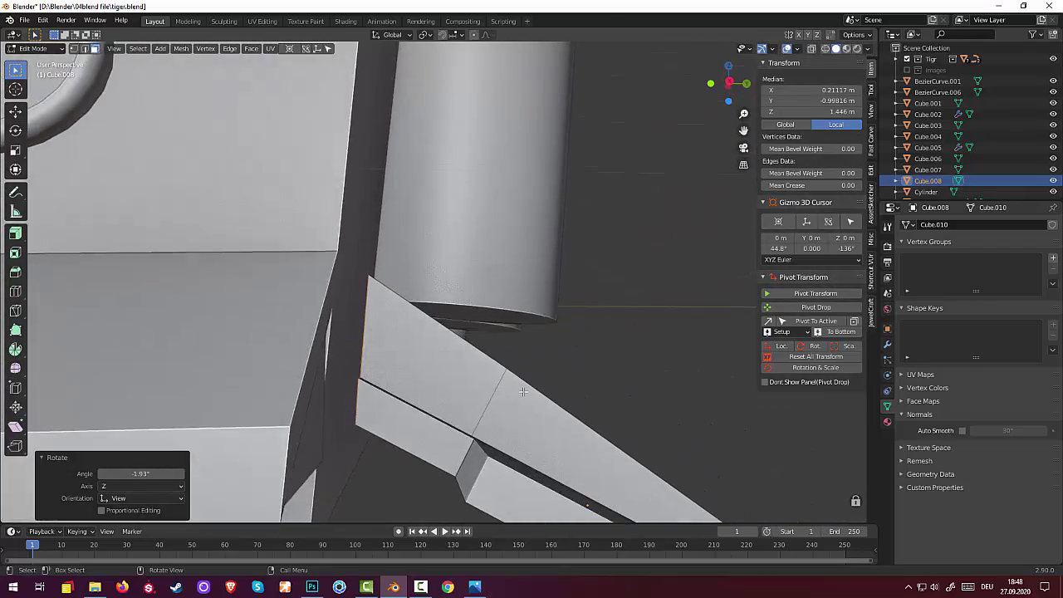
scroll(523, 391, "down", 3)
key("KP_3")
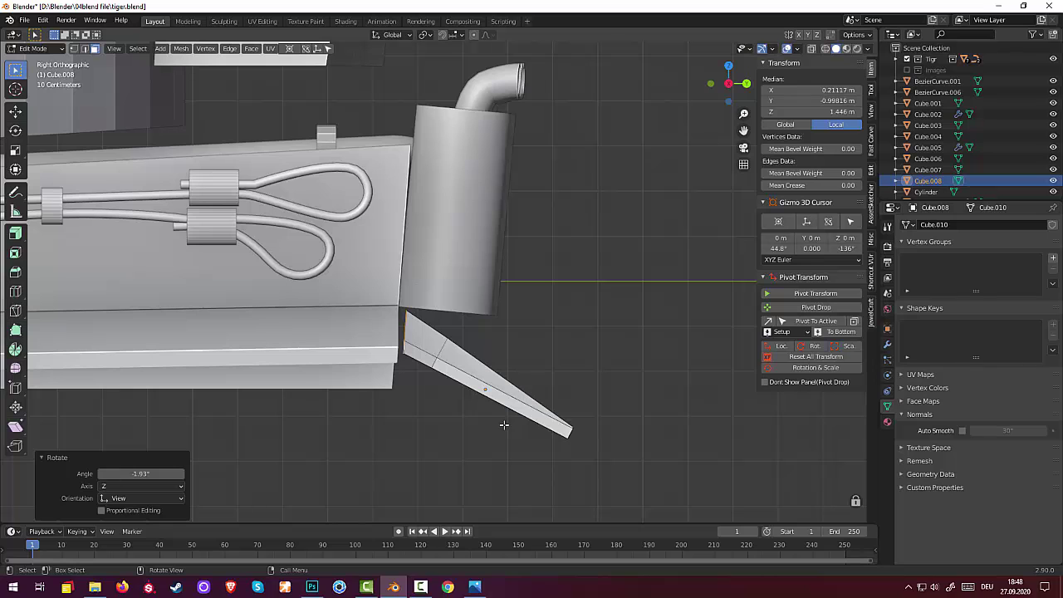
mouse_move(511, 404)
middle_mouse_down()
mouse_move(503, 356)
mouse_move(407, 414)
middle_mouse_up()
left_click(346, 408)
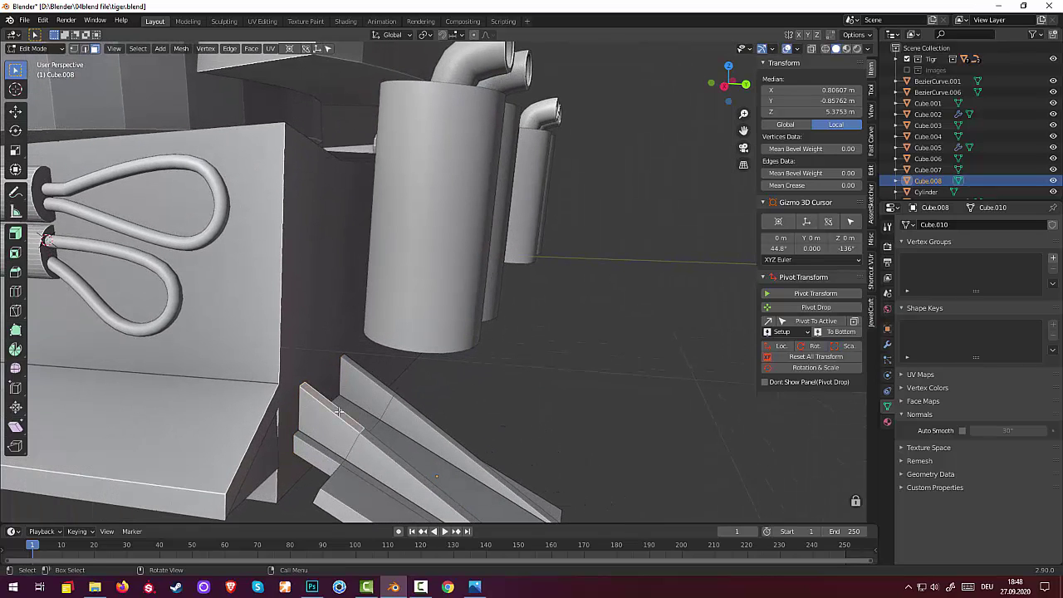
left_click(372, 377, "shift")
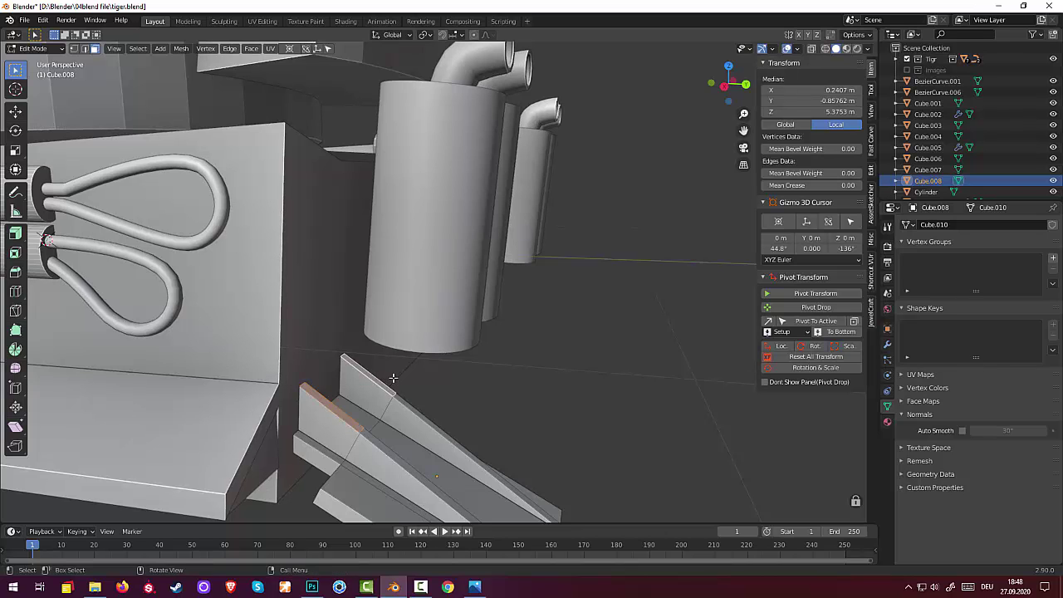
middle_click_drag(373, 378, 407, 359)
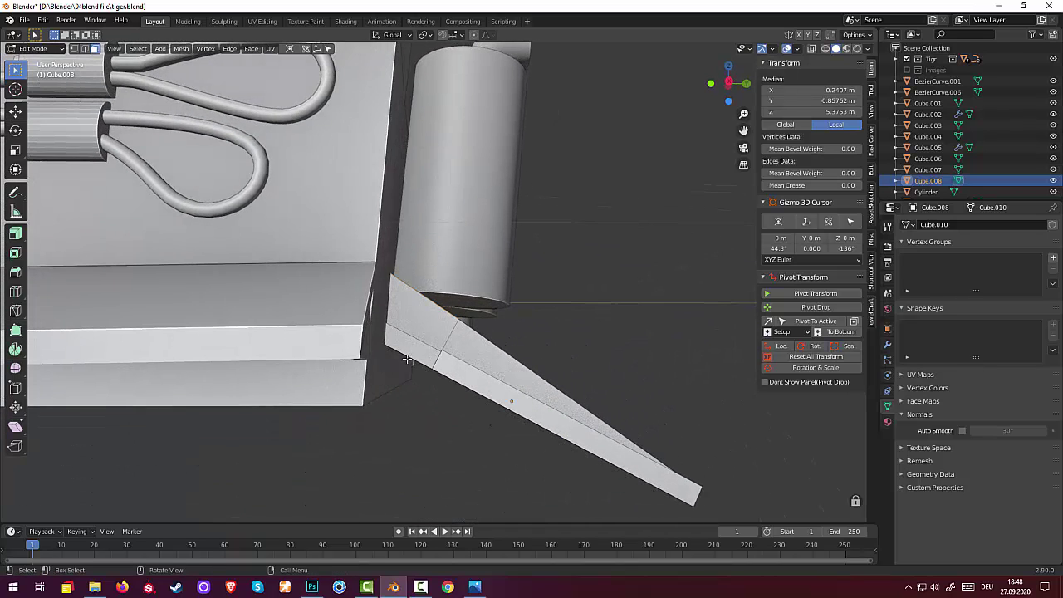
key("KP_3")
scroll(406, 355, "up", 1)
scroll(455, 337, "up", 1)
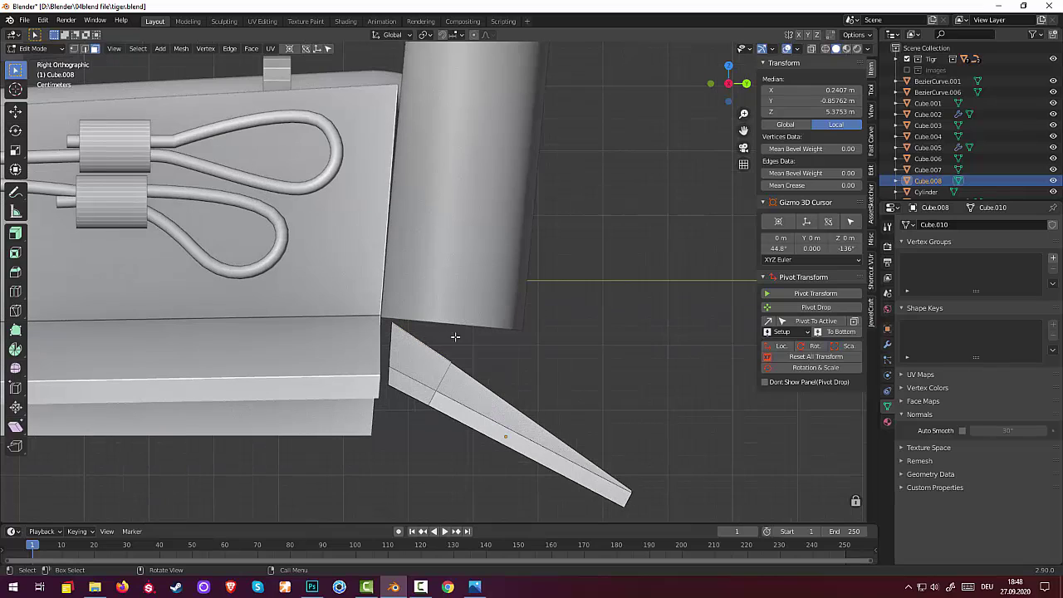
key("r")
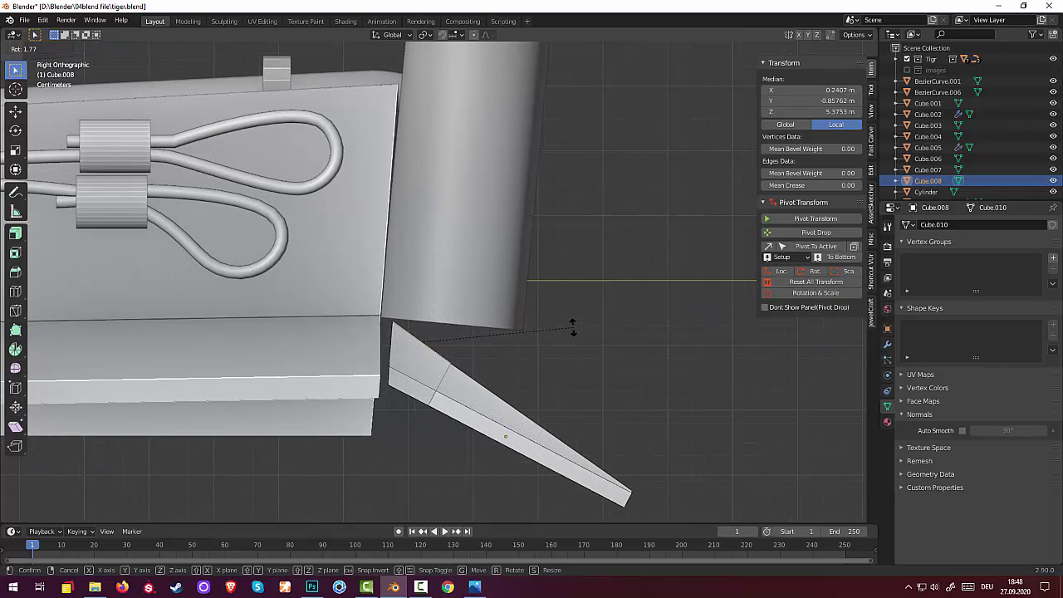
left_click(571, 331)
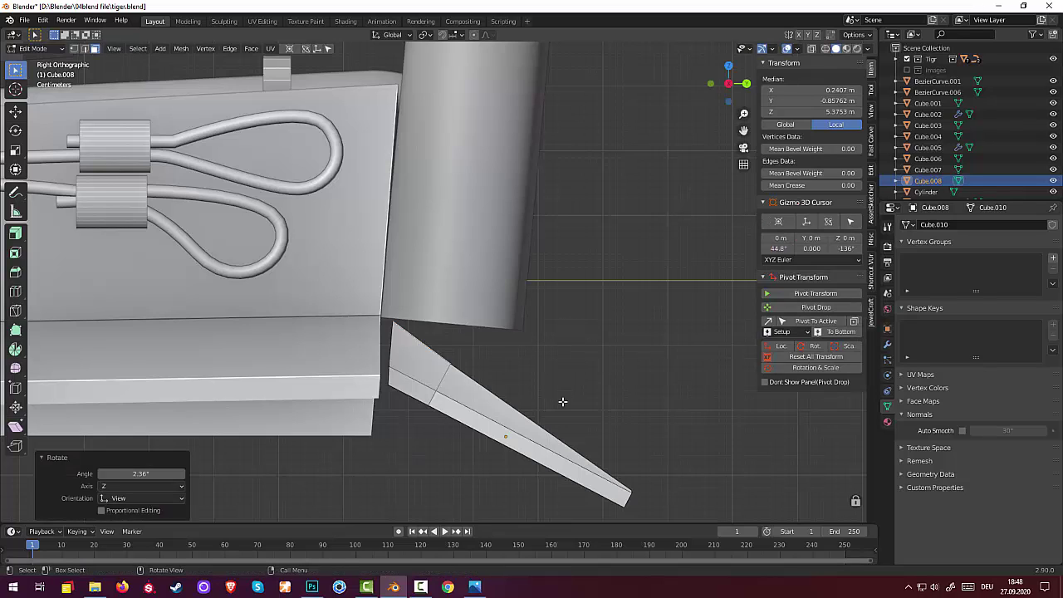
left_click(31, 50)
Step: In Object Mode, nudge the whole plate and tilt it to about −22.6° downward
left_click(40, 35)
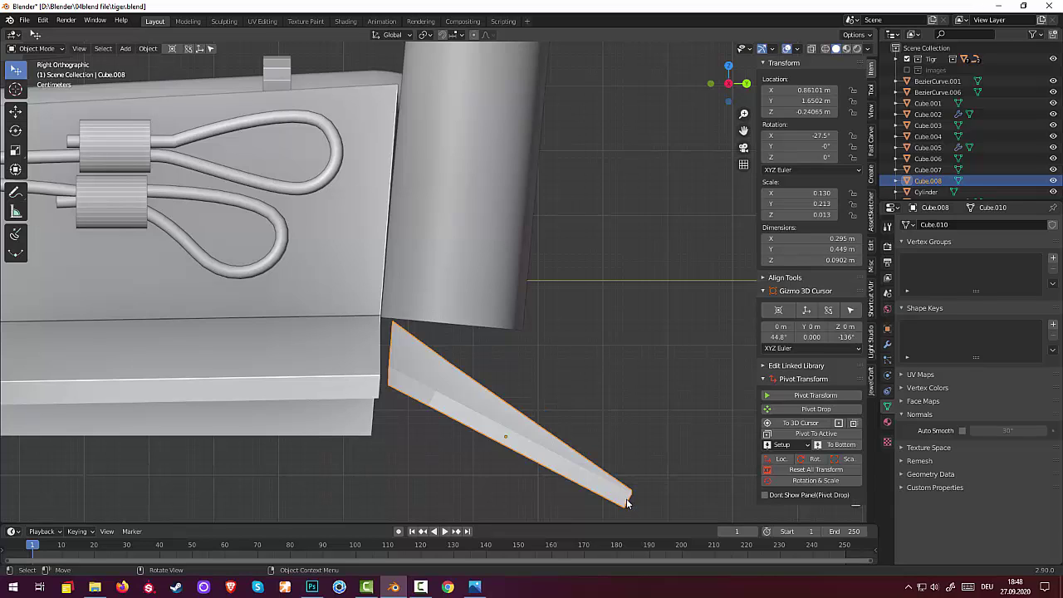
left_click_drag(627, 502, 618, 498)
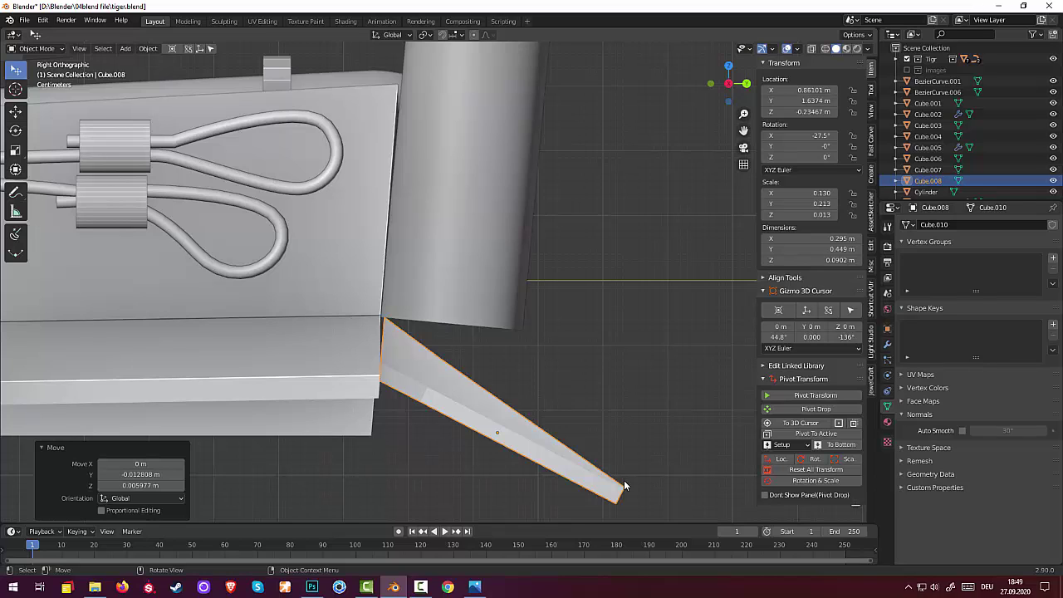
key("r")
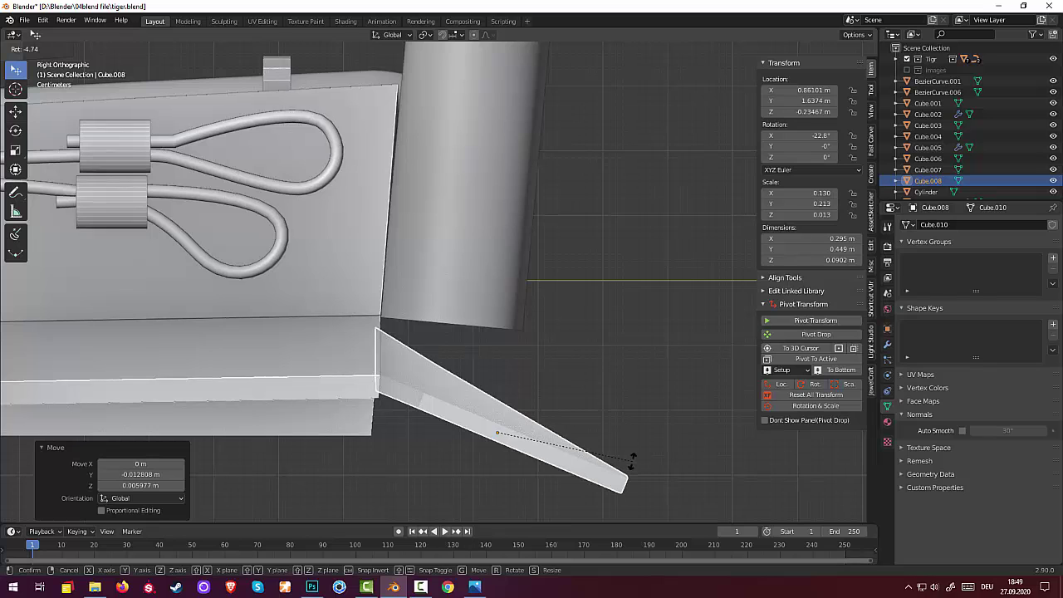
left_click(635, 466)
left_click(640, 457)
Step: Orbit and zoom to inspect the angled plate beneath the rear exhausts
mouse_move(645, 445)
middle_mouse_down()
mouse_move(590, 463)
mouse_move(505, 445)
mouse_move(658, 436)
mouse_move(650, 426)
middle_mouse_up()
scroll(506, 441, "down", 5)
scroll(649, 426, "down", 3)
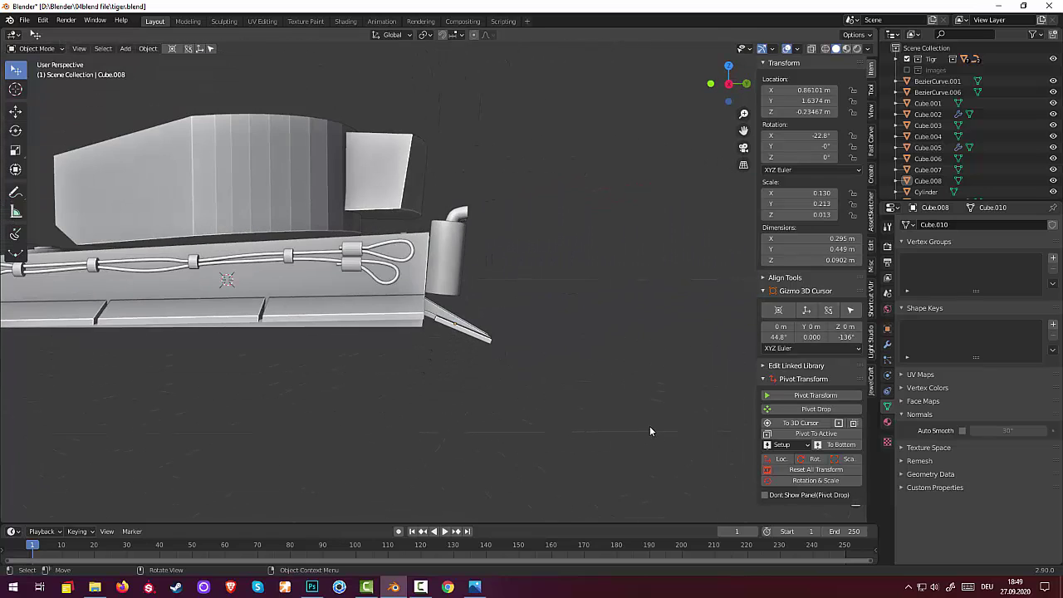
scroll(640, 423, "down", 3)
scroll(611, 421, "up", 2)
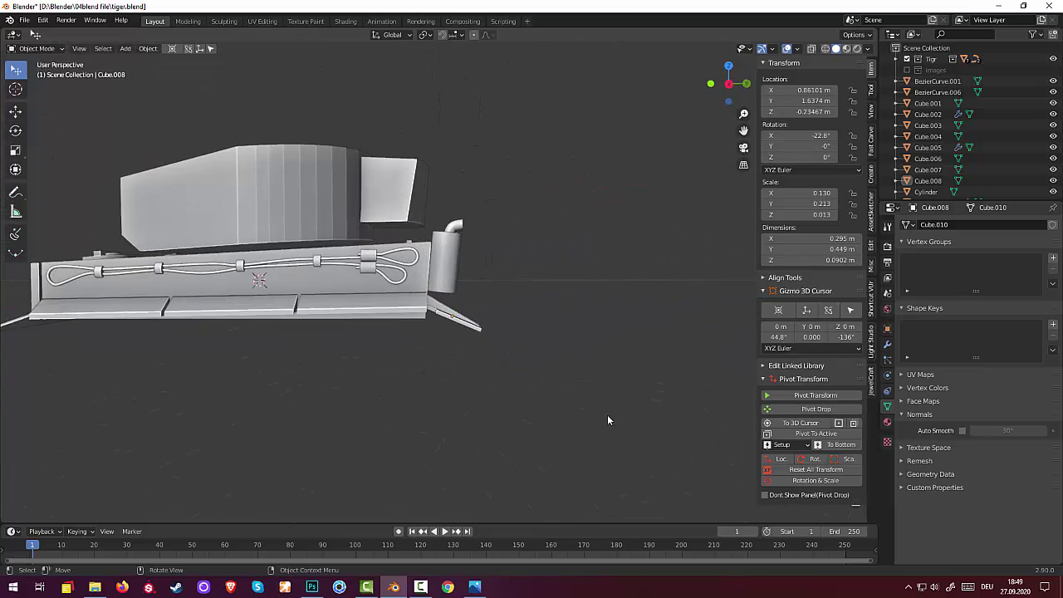
scroll(601, 413, "up", 2)
scroll(590, 407, "up", 2)
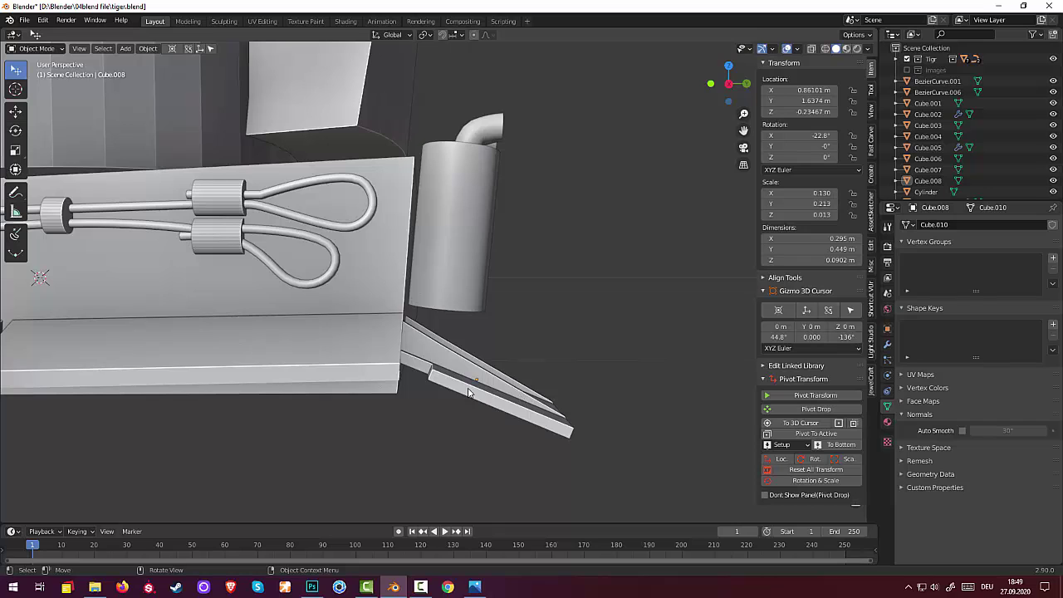
mouse_move(469, 393)
middle_mouse_down()
mouse_move(474, 372)
mouse_move(373, 404)
mouse_move(309, 400)
middle_mouse_up()
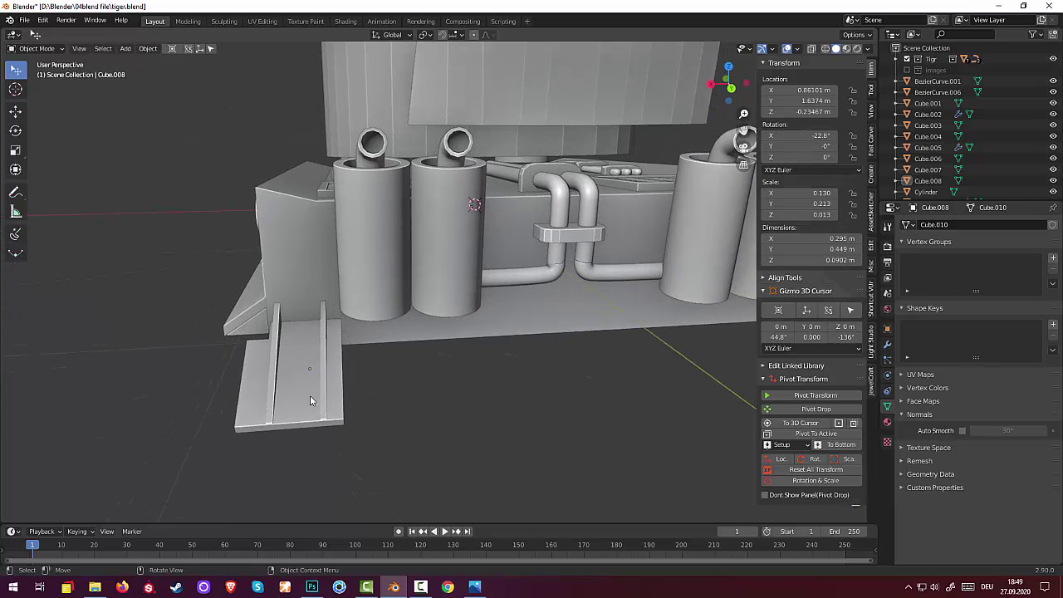
Step: Apply Cube.008's transforms and set its origin to the 3D cursor
left_click(306, 392)
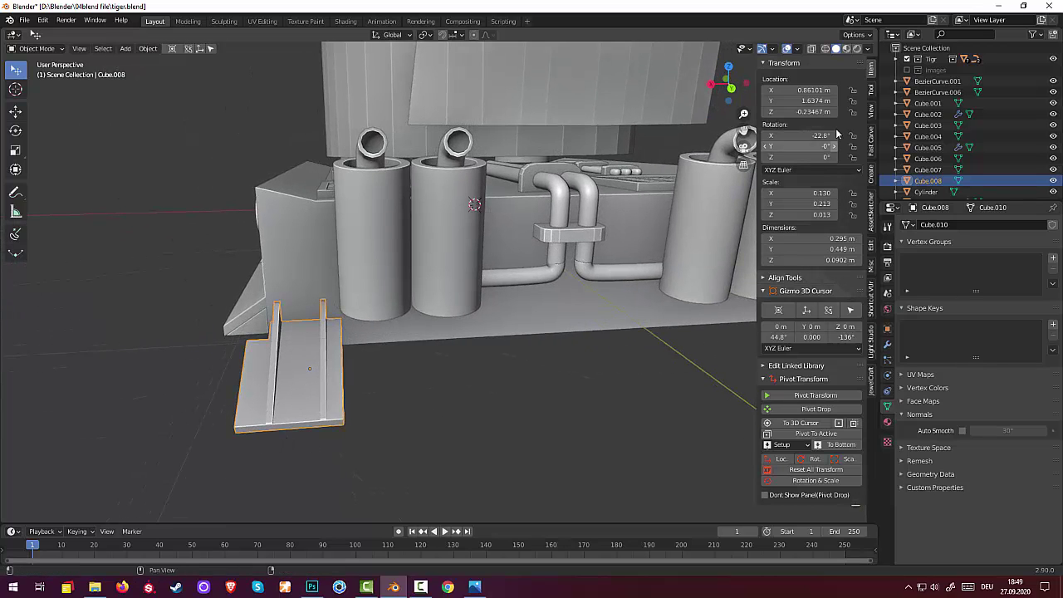
left_click(811, 470)
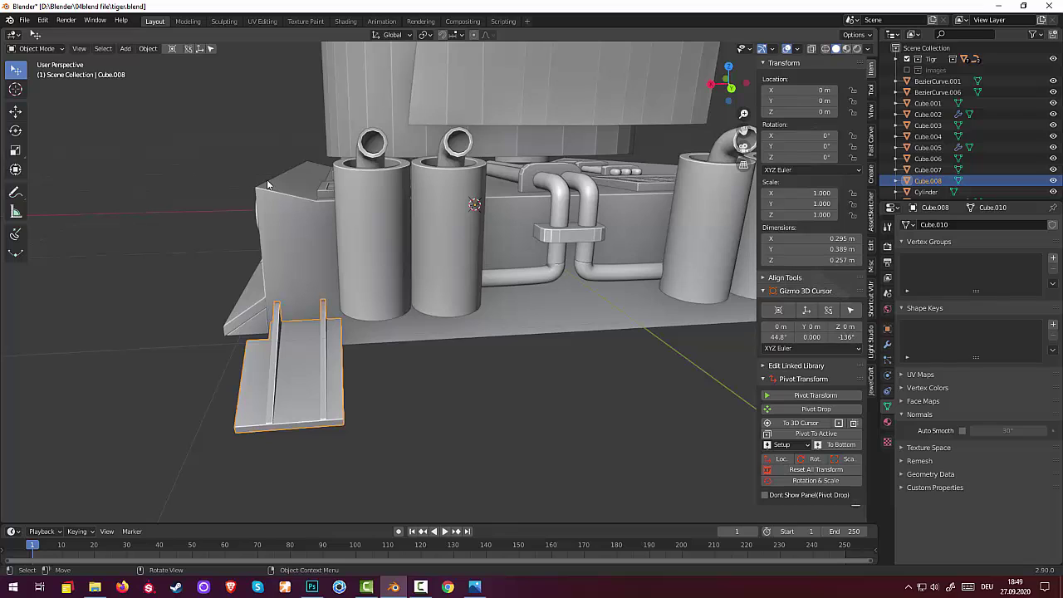
left_click(148, 50)
mouse_move(165, 72)
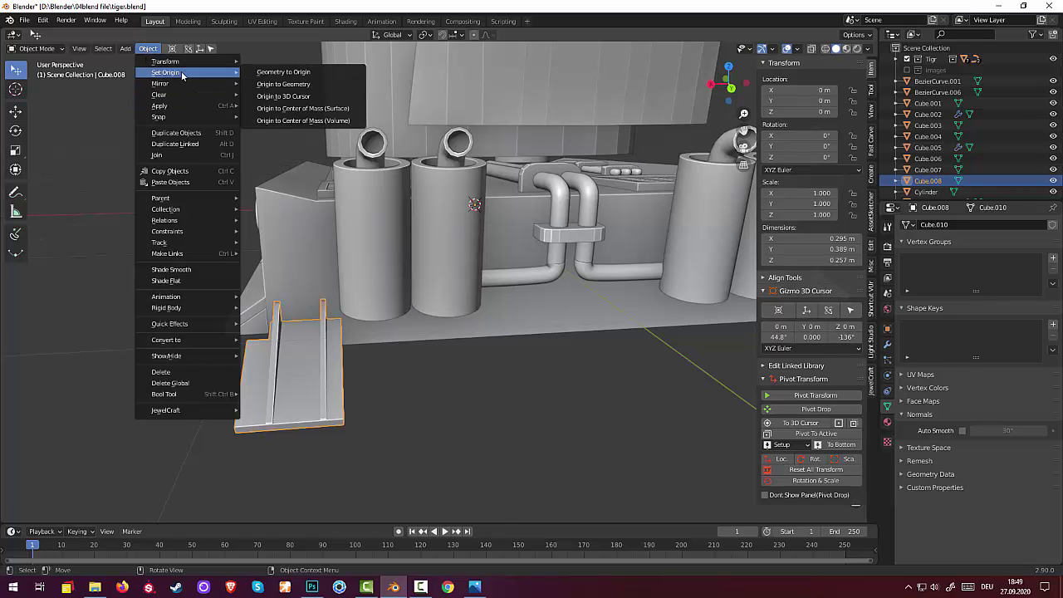
left_click(308, 96)
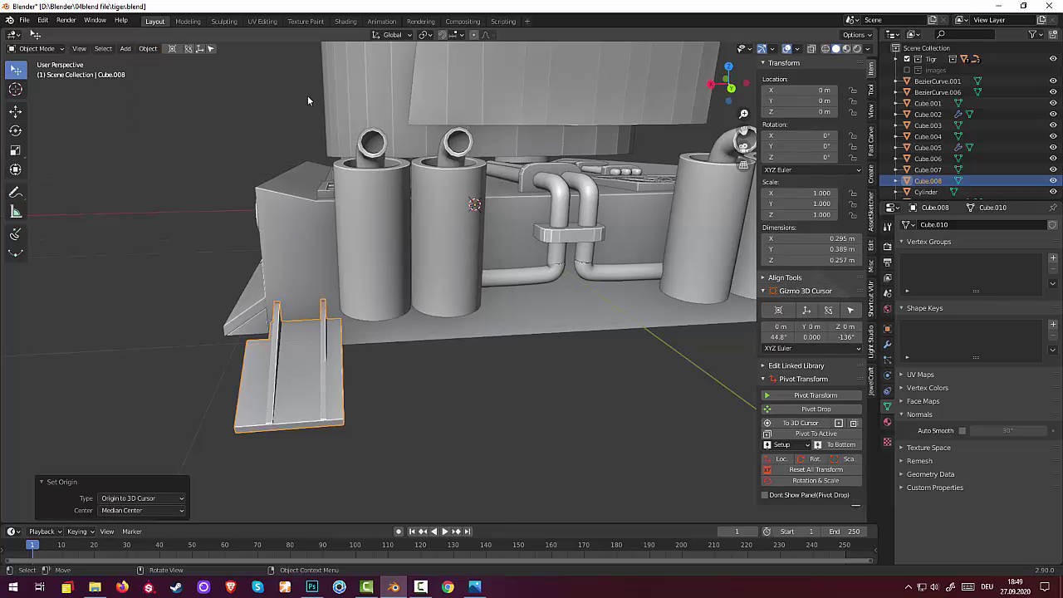
Step: Add a Mirror modifier on X to Cube.008
left_click(887, 343)
left_click(922, 225)
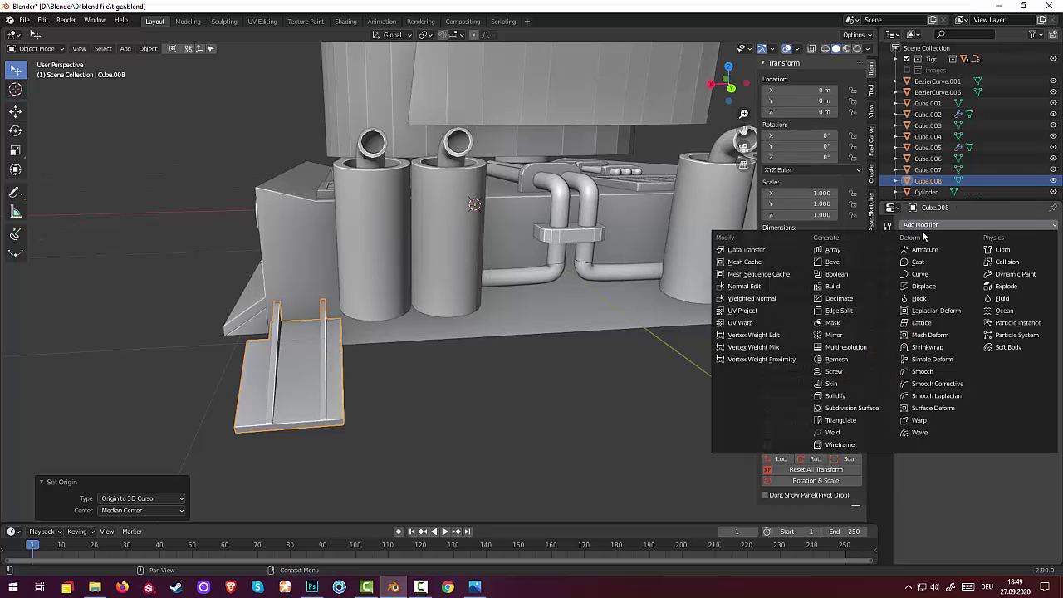
left_click(839, 336)
scroll(618, 371, "down", 4)
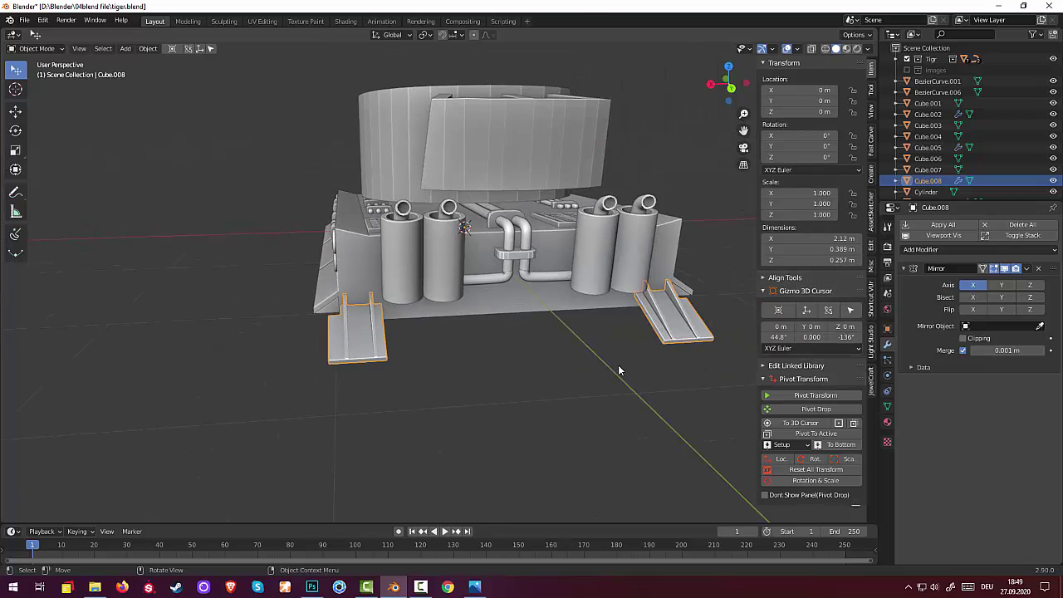
left_click(606, 374)
mouse_move(594, 377)
middle_mouse_down()
mouse_move(544, 384)
mouse_move(684, 387)
middle_mouse_up()
scroll(683, 387, "up", 4)
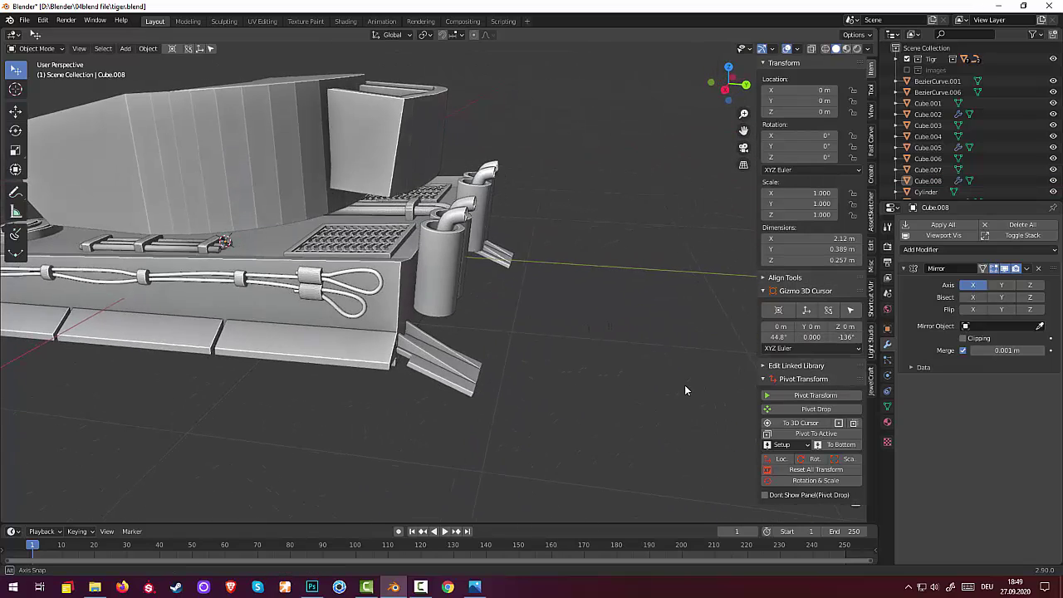
scroll(681, 393, "down", 4)
left_click(421, 587)
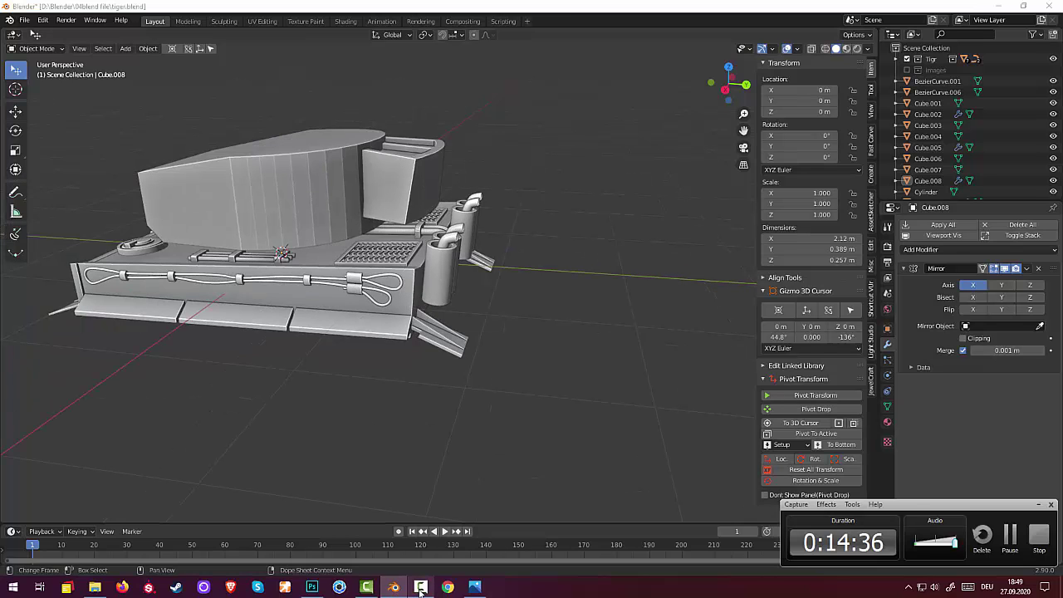
left_click(421, 587)
scroll(475, 469, "down", 3)
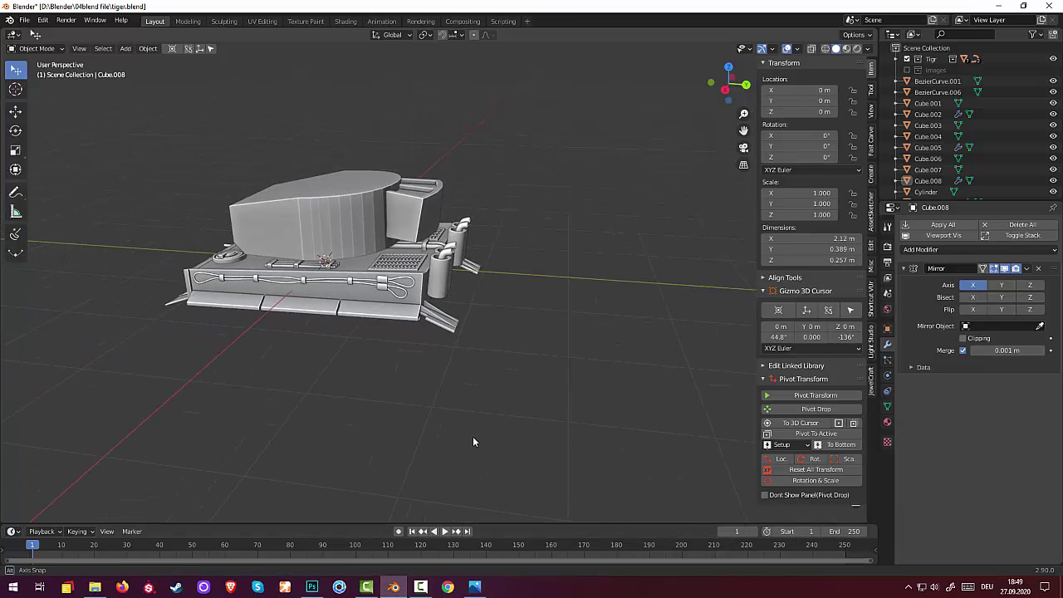
mouse_move(472, 436)
middle_mouse_down()
mouse_move(535, 437)
mouse_move(580, 417)
mouse_move(657, 459)
mouse_move(726, 463)
mouse_move(769, 442)
mouse_move(751, 425)
mouse_move(655, 477)
mouse_move(535, 477)
mouse_move(493, 420)
mouse_move(553, 418)
mouse_move(536, 427)
mouse_move(515, 417)
mouse_move(592, 397)
middle_mouse_up()
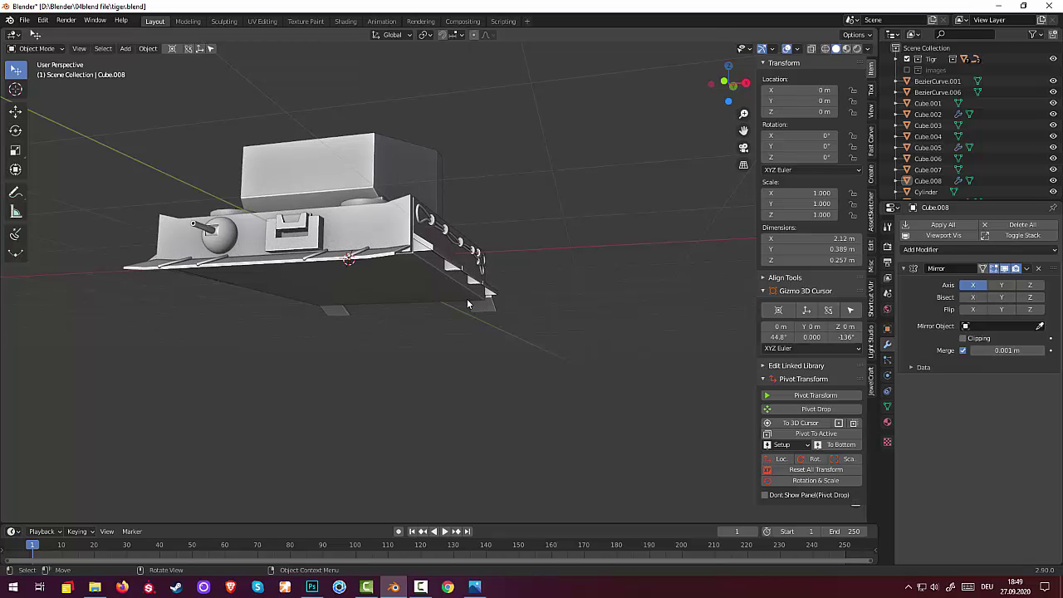
mouse_move(468, 304)
middle_mouse_down()
mouse_move(438, 349)
mouse_move(394, 352)
middle_mouse_up()
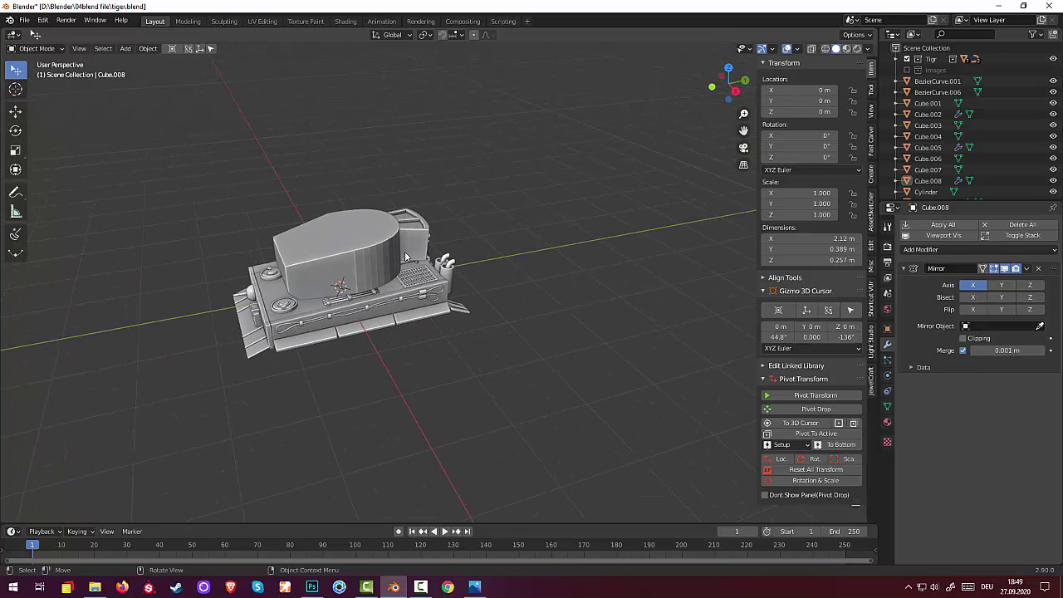
mouse_move(372, 269)
middle_mouse_down()
mouse_move(318, 367)
mouse_move(328, 390)
mouse_move(359, 382)
middle_mouse_up()
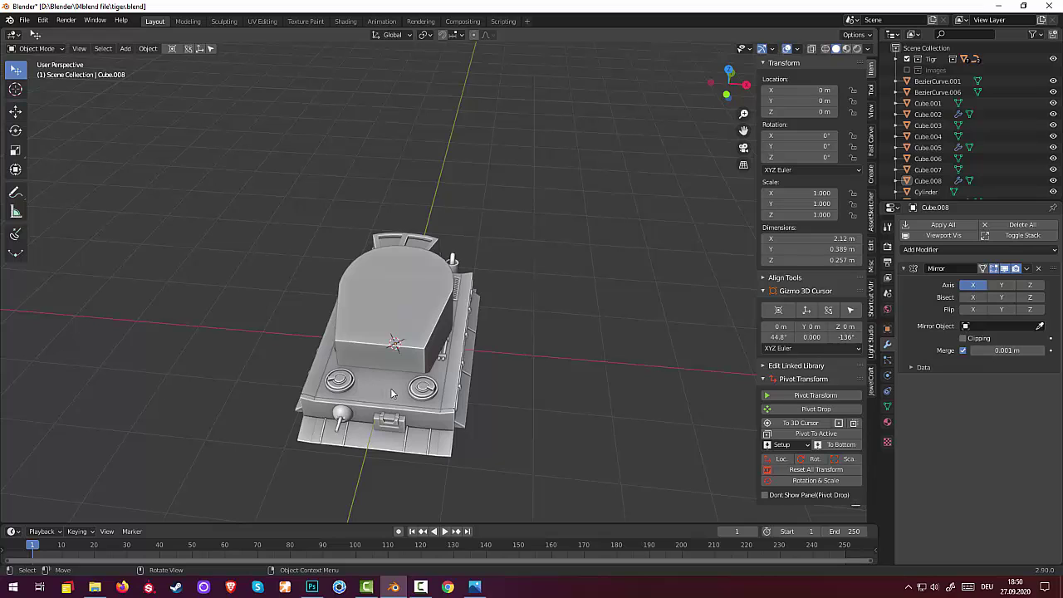
mouse_move(393, 394)
middle_mouse_down()
mouse_move(338, 369)
mouse_move(430, 319)
mouse_move(474, 308)
mouse_move(311, 319)
mouse_move(289, 300)
mouse_move(383, 302)
mouse_move(352, 317)
mouse_move(410, 256)
middle_mouse_up()
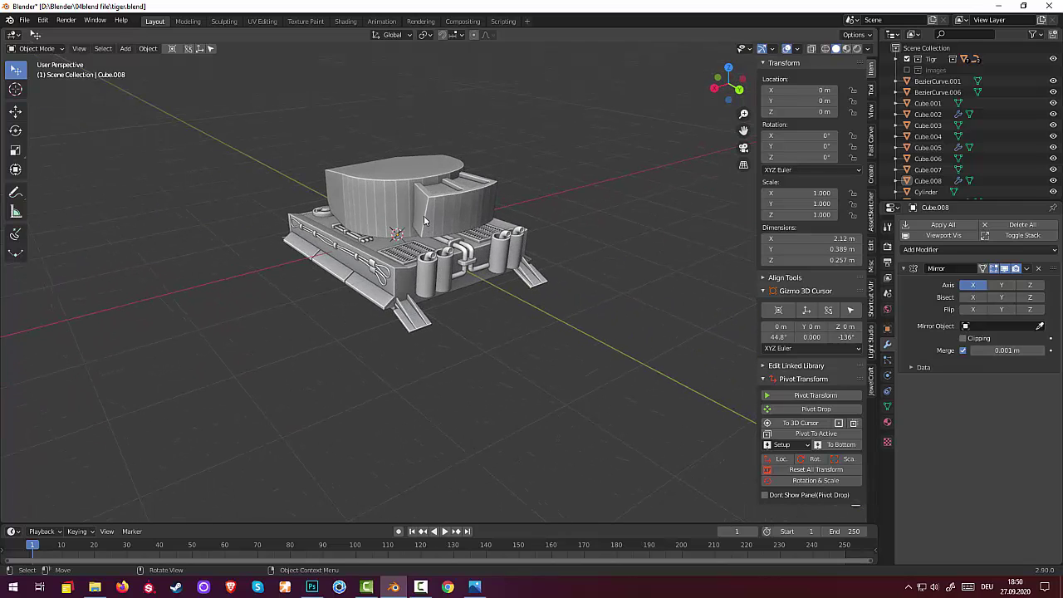
Step: Rotate all of BezierCurve.003's geometry by −7.87° in Edit Mode, then deselect
left_click(424, 221)
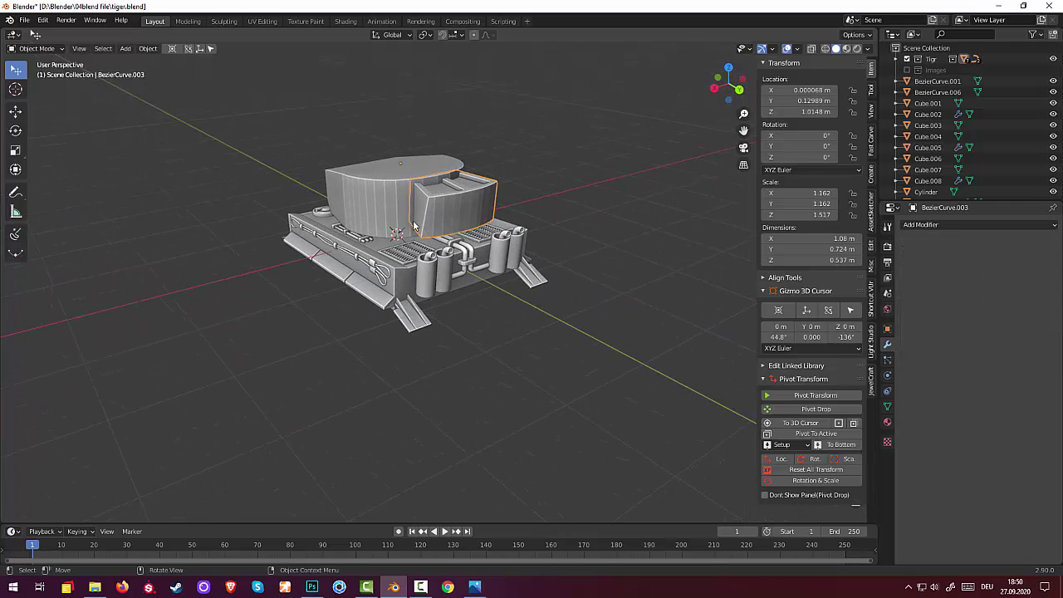
left_click(29, 48)
left_click(33, 74)
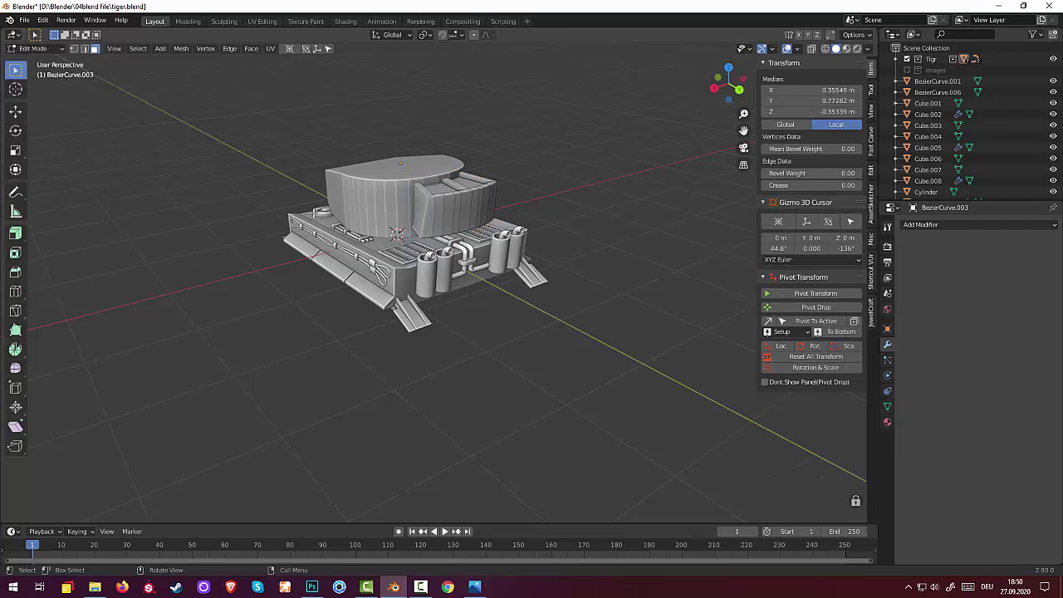
key("a")
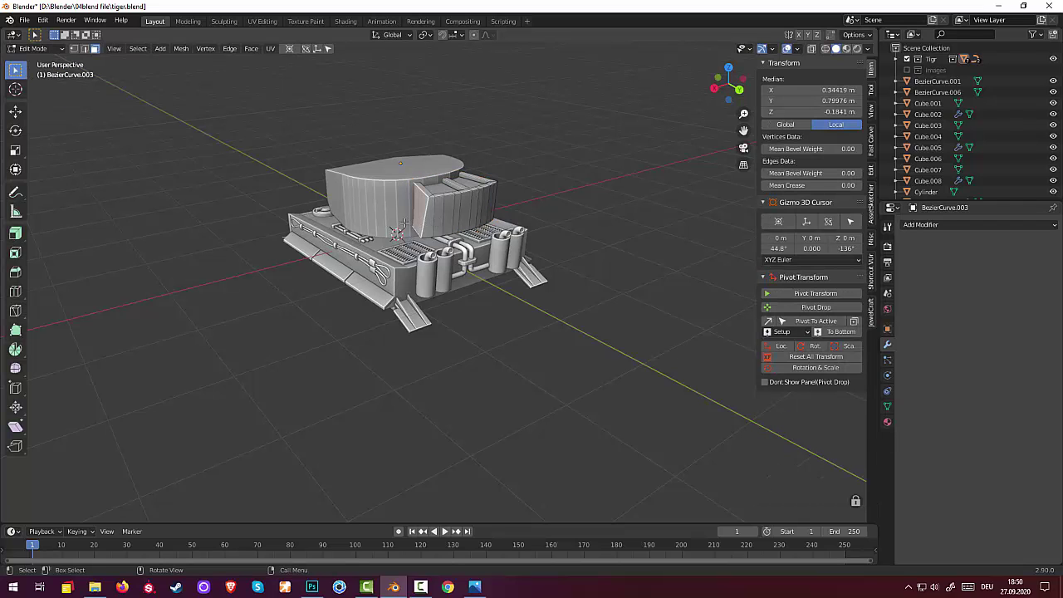
middle_click_drag(403, 225, 468, 203)
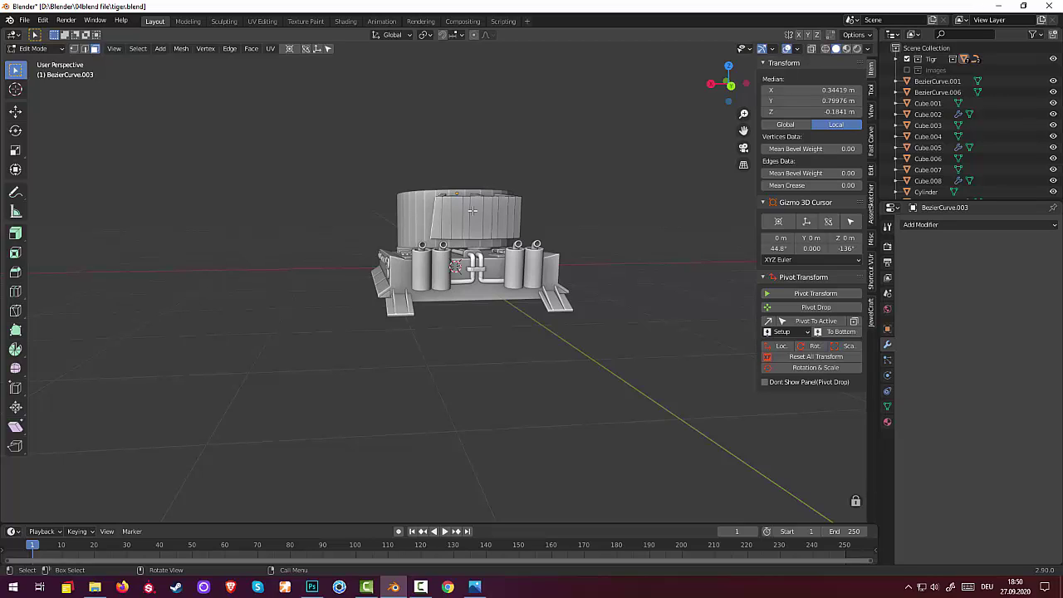
key("r")
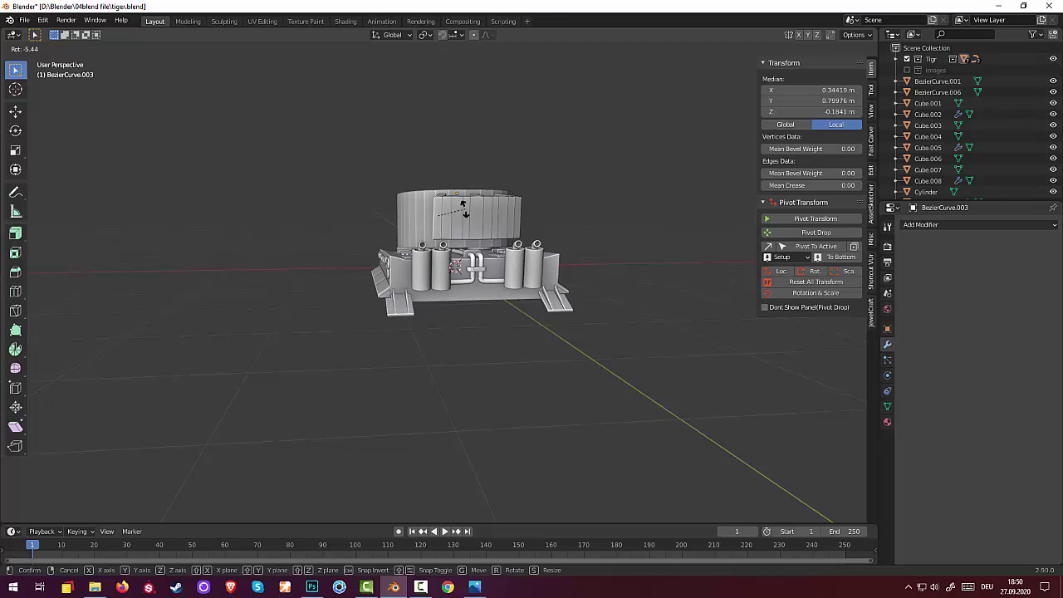
left_click(465, 208)
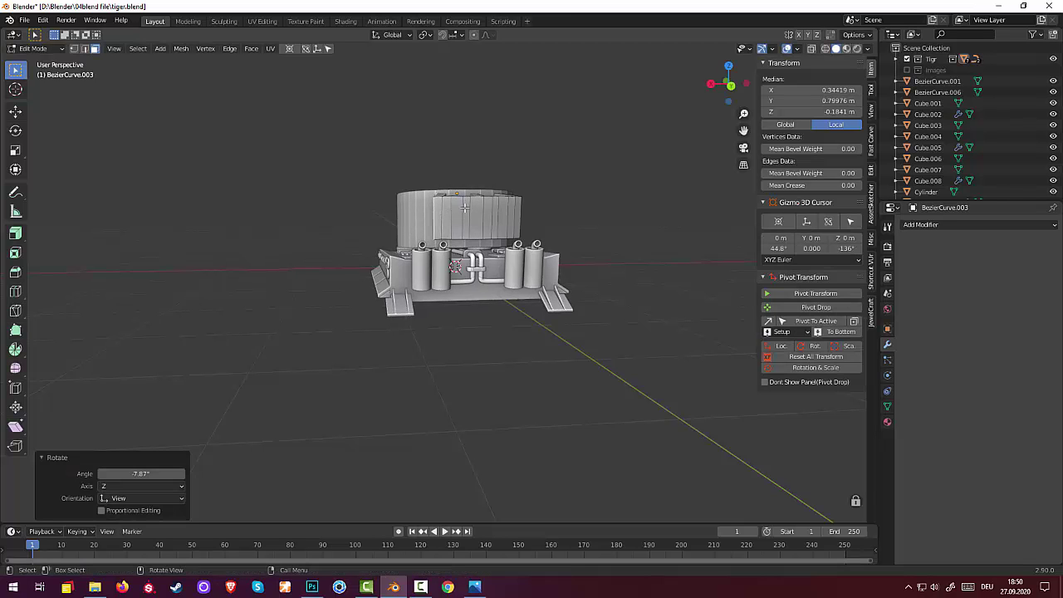
left_click(589, 225)
middle_click_drag(589, 226, 728, 218)
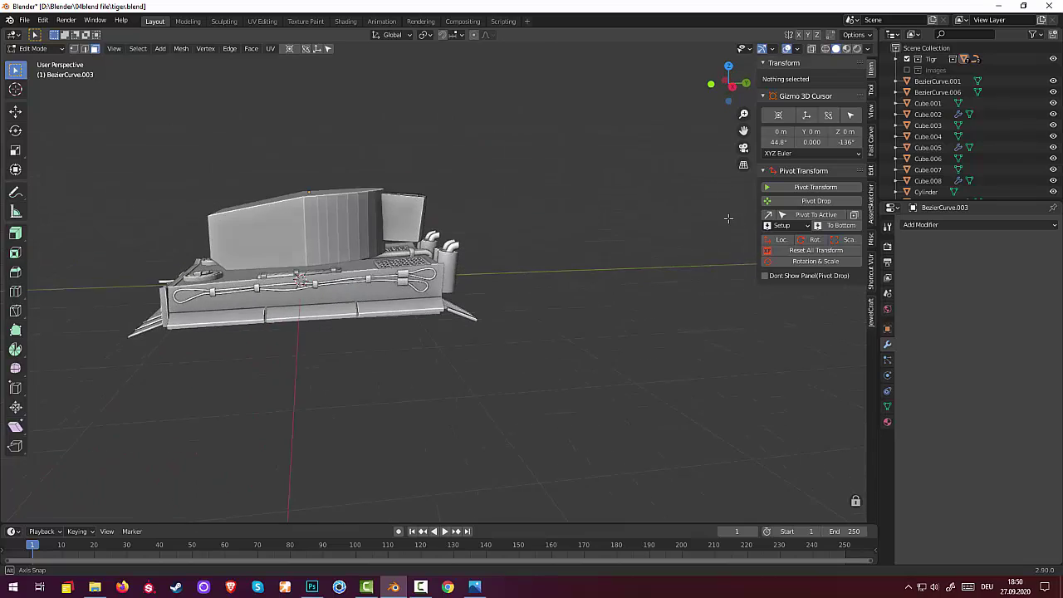
scroll(727, 218, "down", 4)
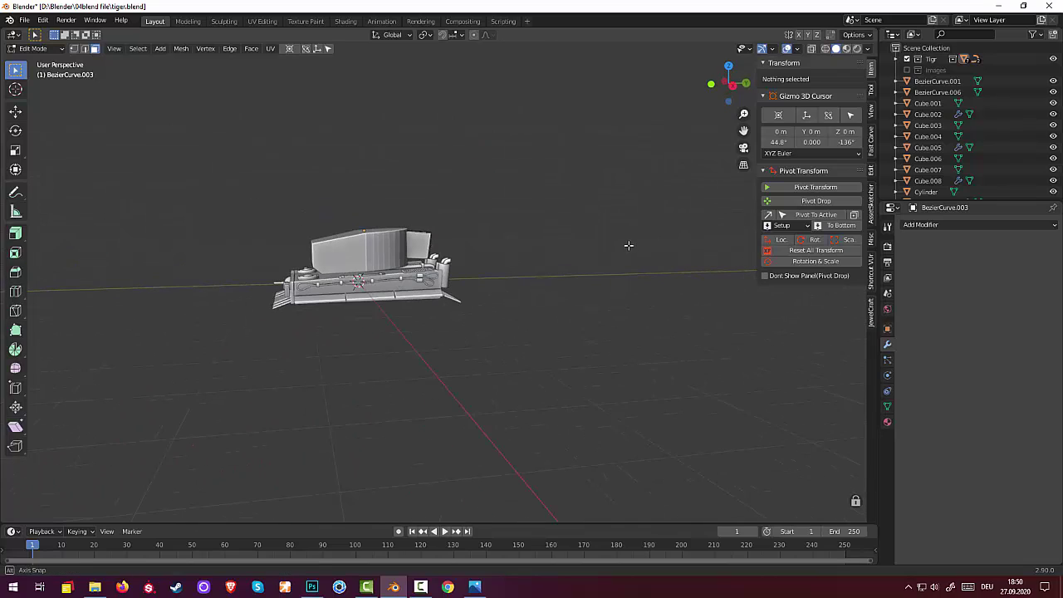
mouse_move(628, 245)
middle_mouse_down()
mouse_move(690, 249)
mouse_move(695, 285)
mouse_move(582, 296)
middle_mouse_up()
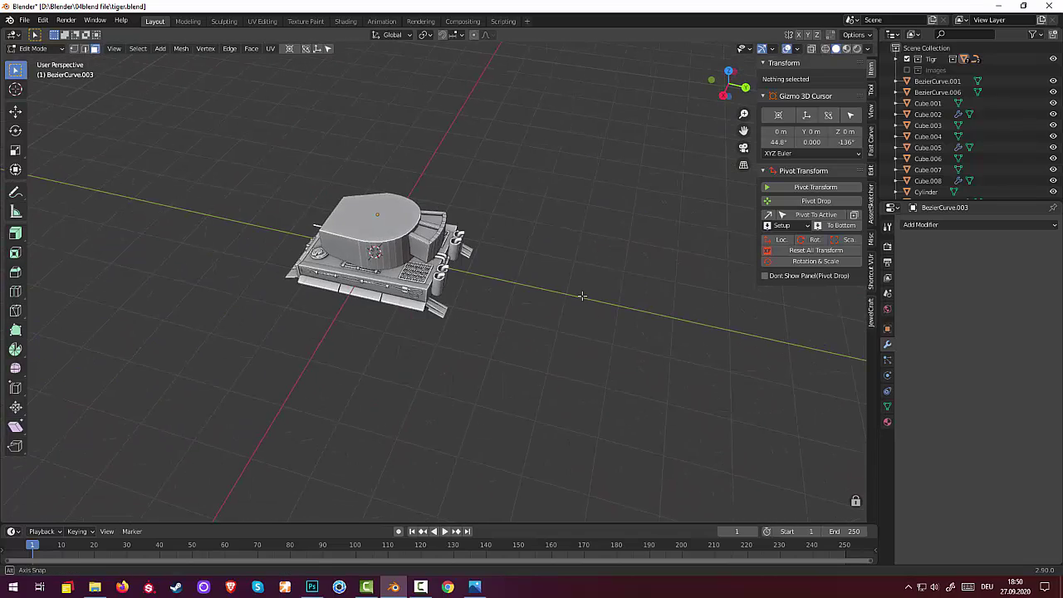
scroll(541, 297, "up", 3)
scroll(542, 296, "up", 4)
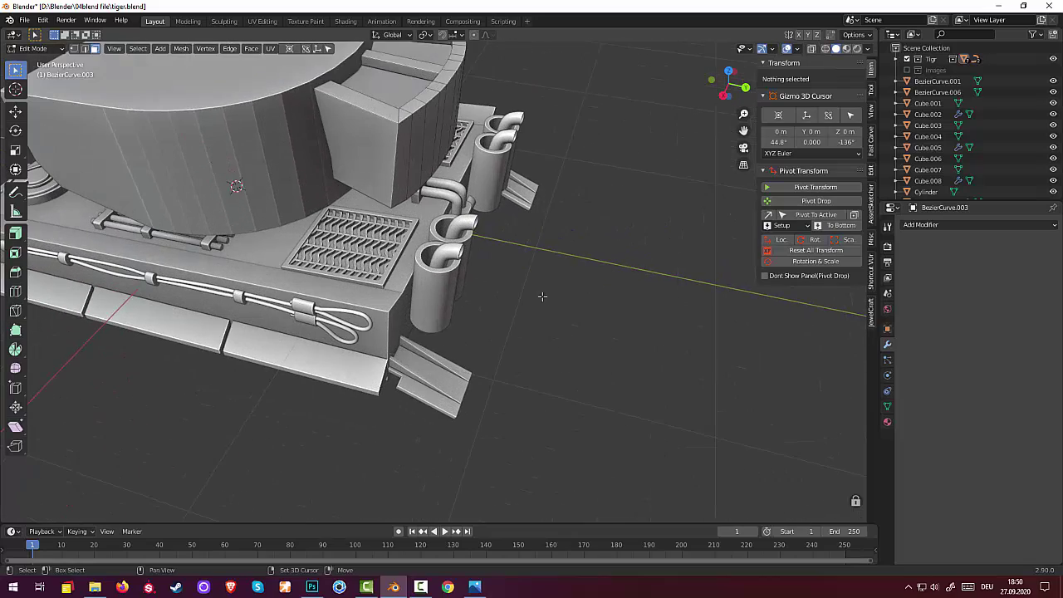
scroll(541, 296, "down", 2)
mouse_move(640, 344)
middle_mouse_down()
mouse_move(689, 360)
mouse_move(685, 337)
middle_mouse_up()
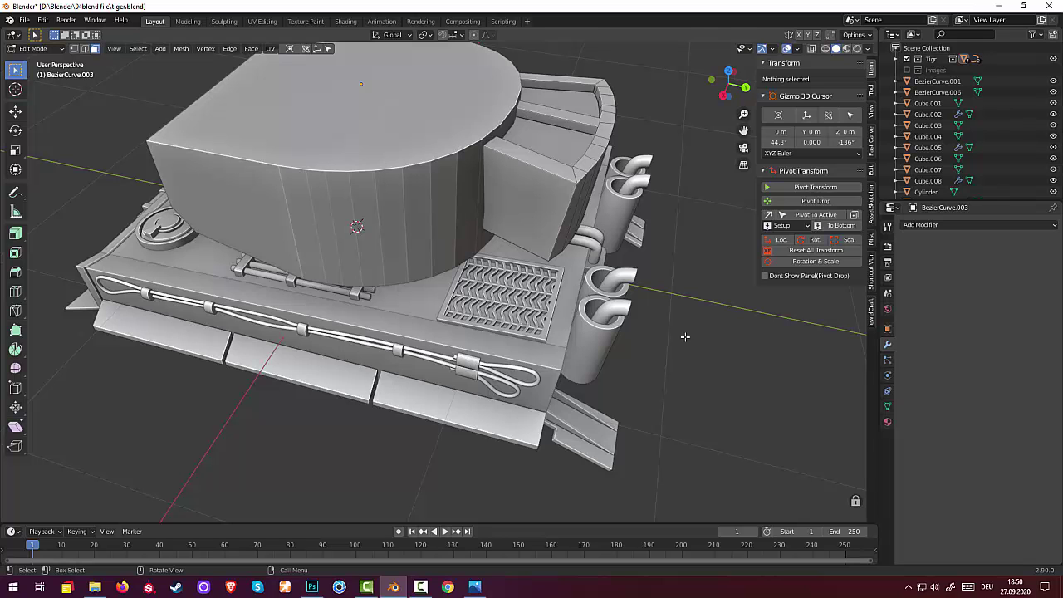
mouse_move(674, 436)
middle_mouse_down()
mouse_move(634, 462)
mouse_move(581, 440)
middle_mouse_up()
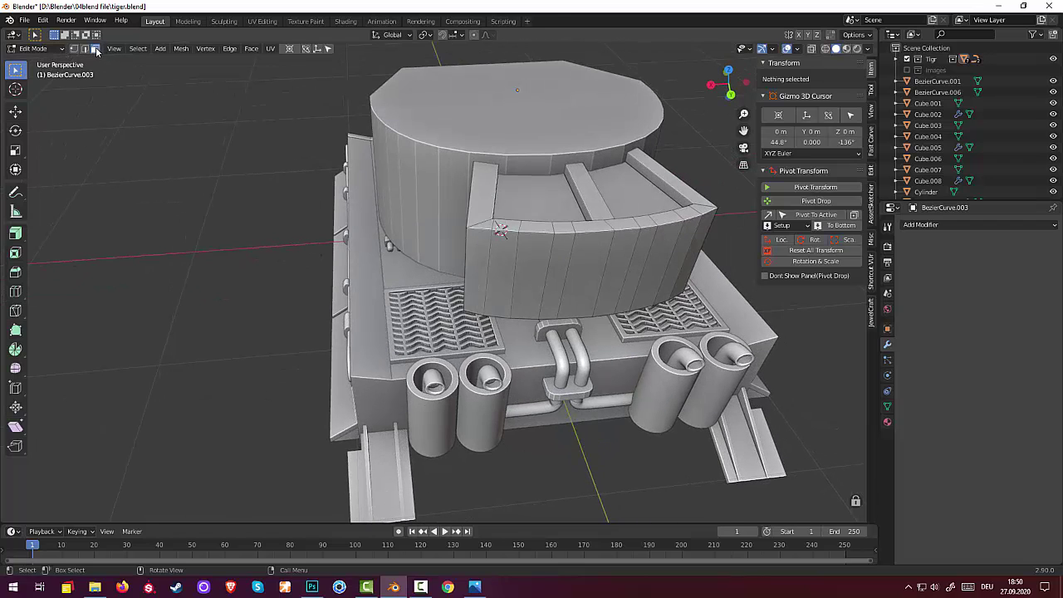
left_click(34, 48)
Step: Select Cube.008 in the Outliner and orbit to a square rear view of the tank
left_click(928, 180)
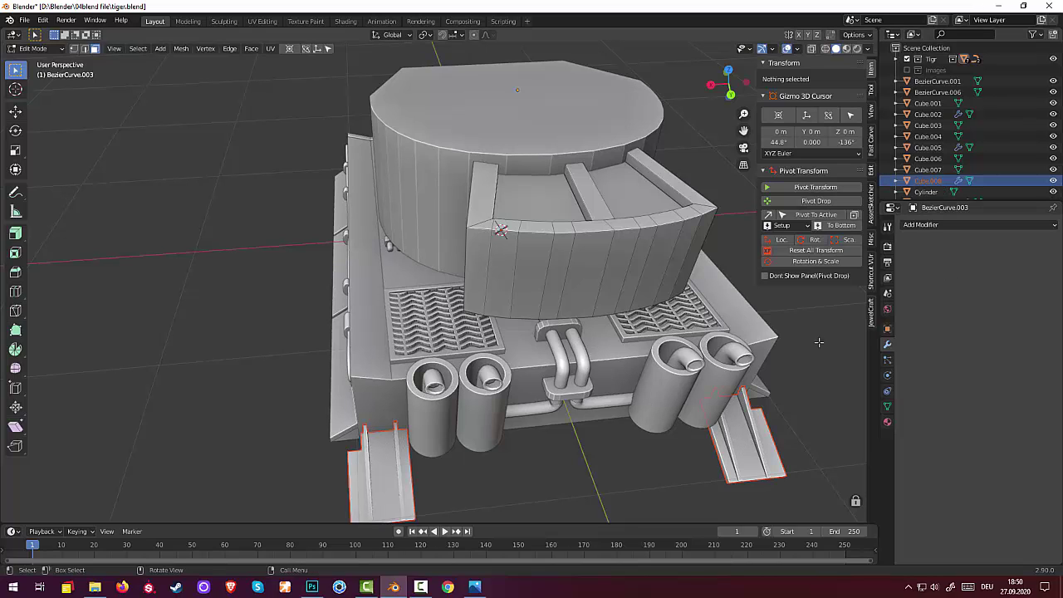
middle_click_drag(818, 341, 800, 427)
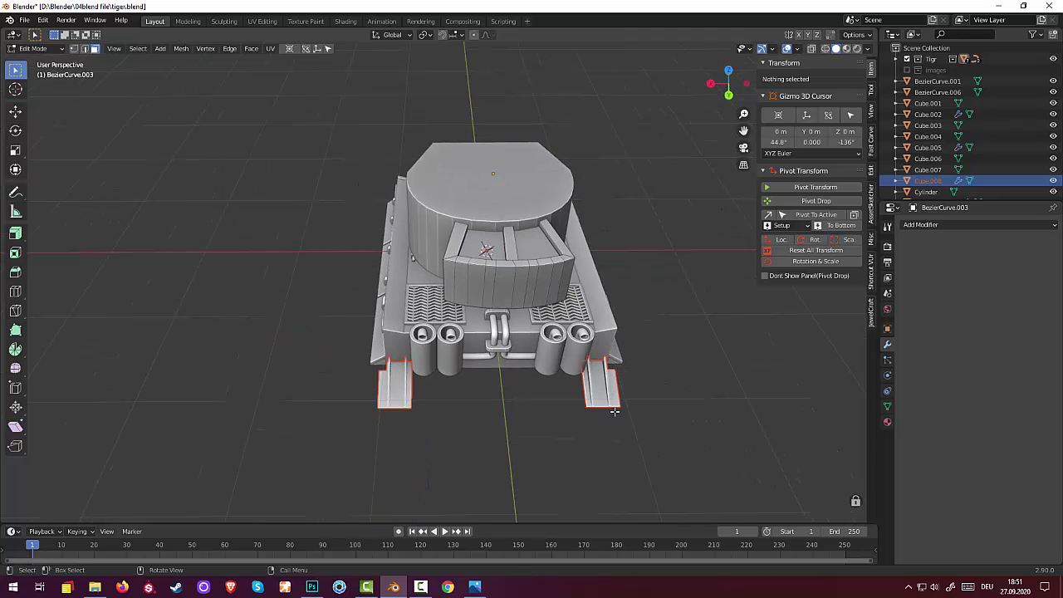
left_click(33, 48)
left_click(36, 73)
Step: Reselect Cube.008 and open its rename field, leaving the name unchanged
left_click(959, 180)
left_click(959, 181)
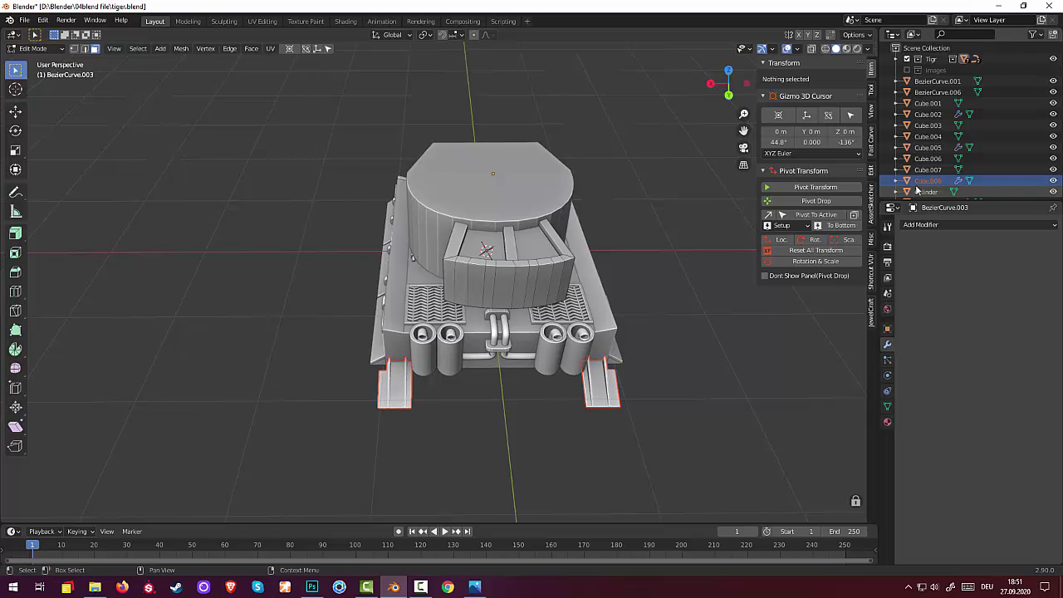
double_click(922, 180)
left_click(925, 232)
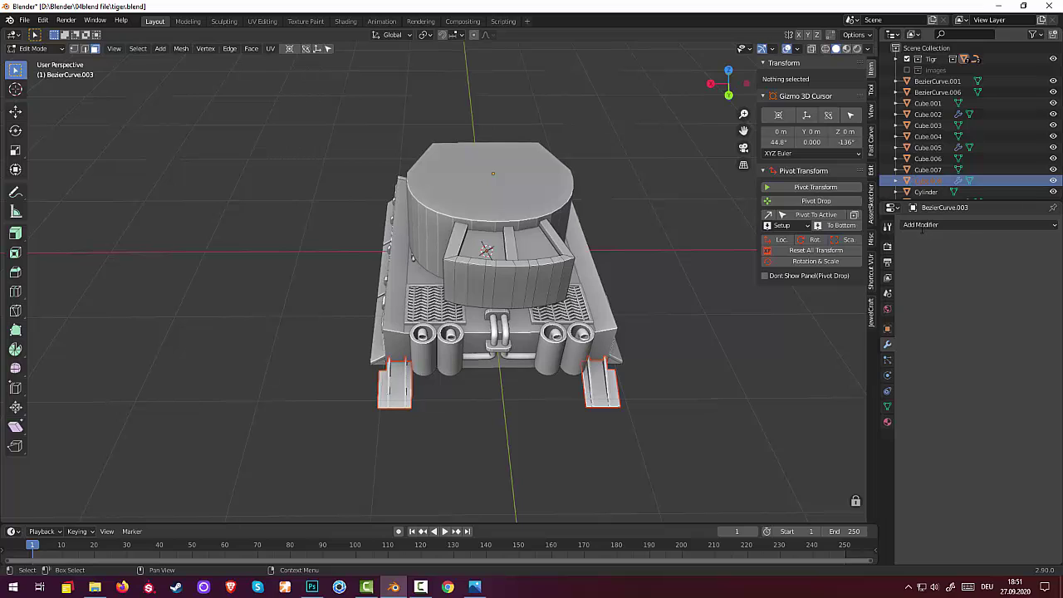
left_click(923, 225)
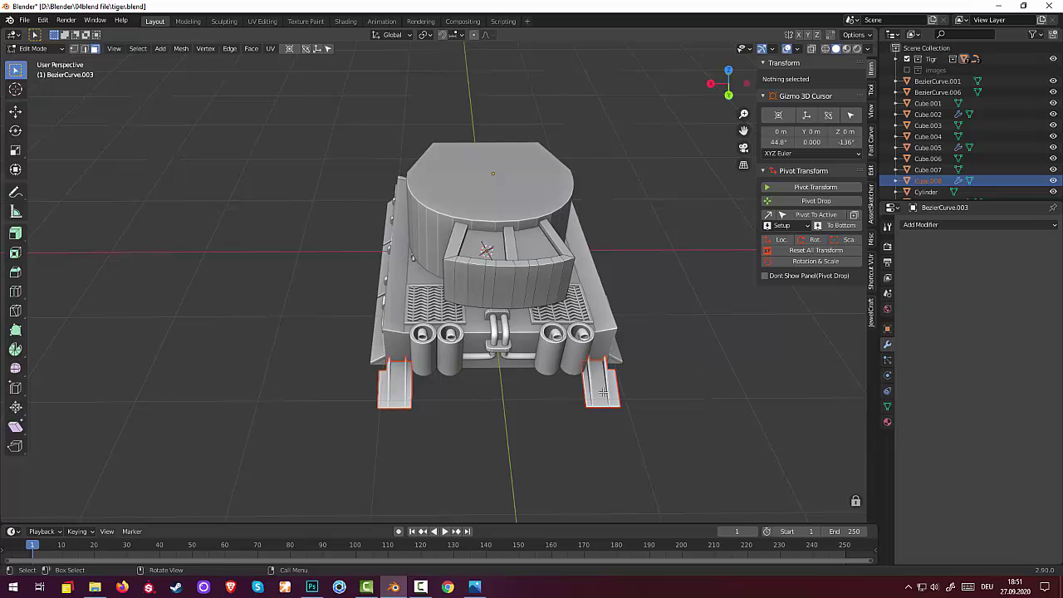
left_click(34, 48)
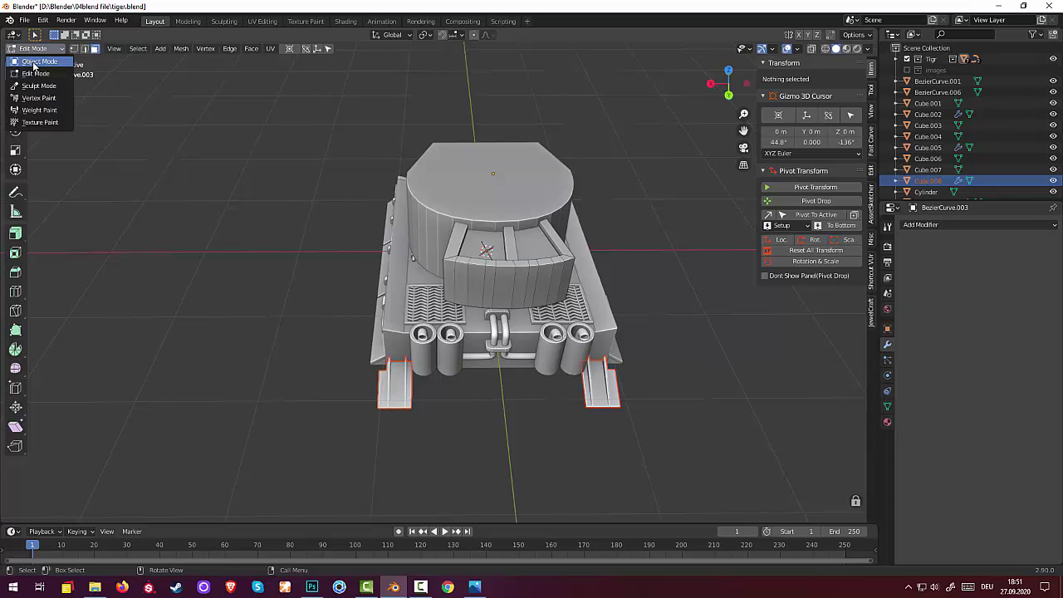
Step: Disable the Mirror modifier's viewport display on Cube.008 in Object Mode
left_click(35, 52)
left_click(600, 388)
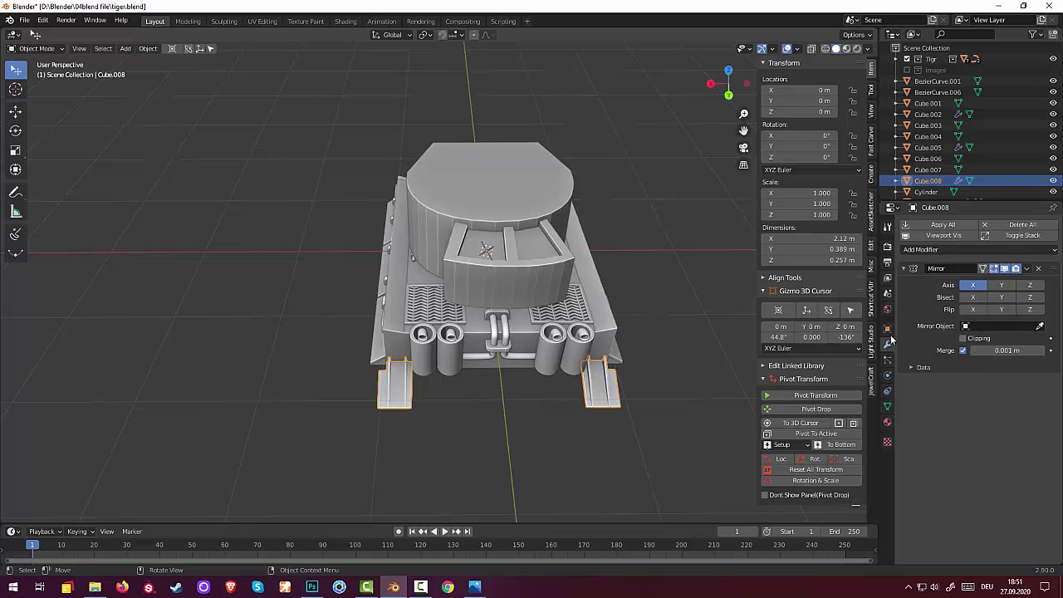
left_click(1003, 270)
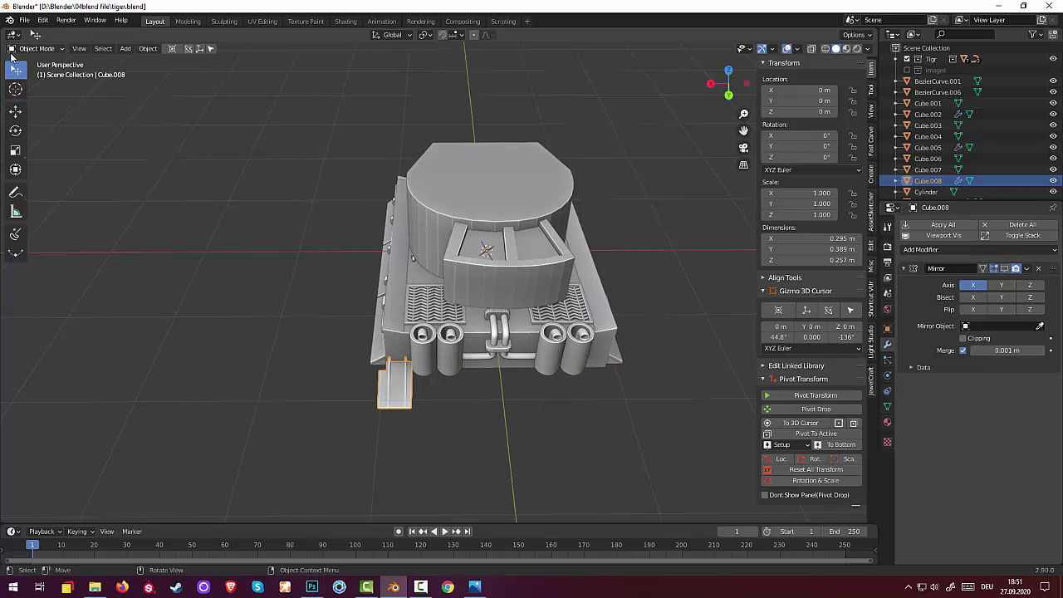
Step: Select a face of the left plate in Edit Mode, then back in Object Mode cancel an X scale
left_click(36, 48)
left_click(36, 73)
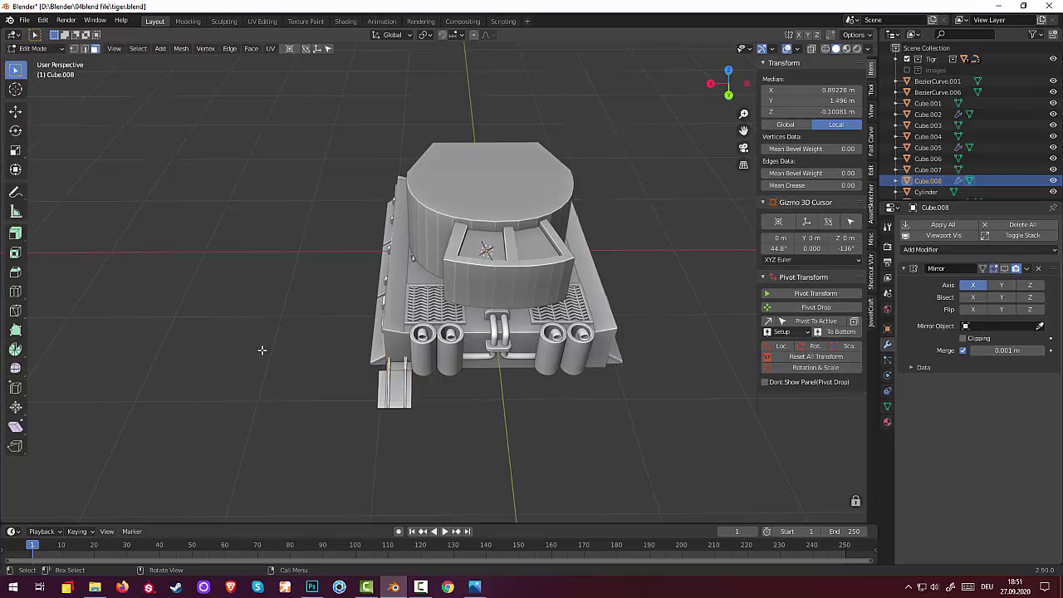
left_click(396, 397)
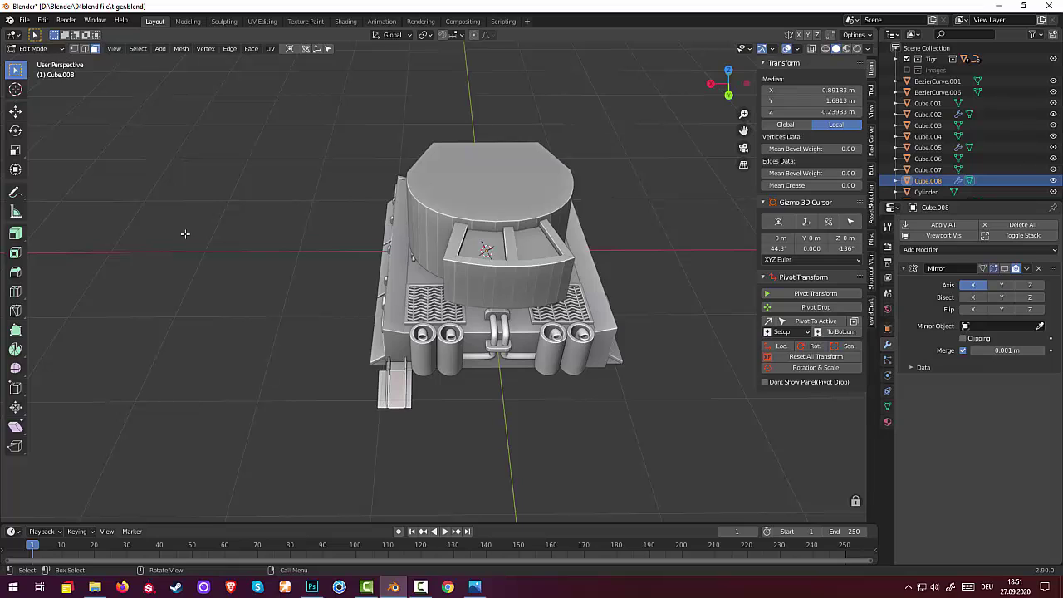
left_click(33, 49)
left_click(37, 63)
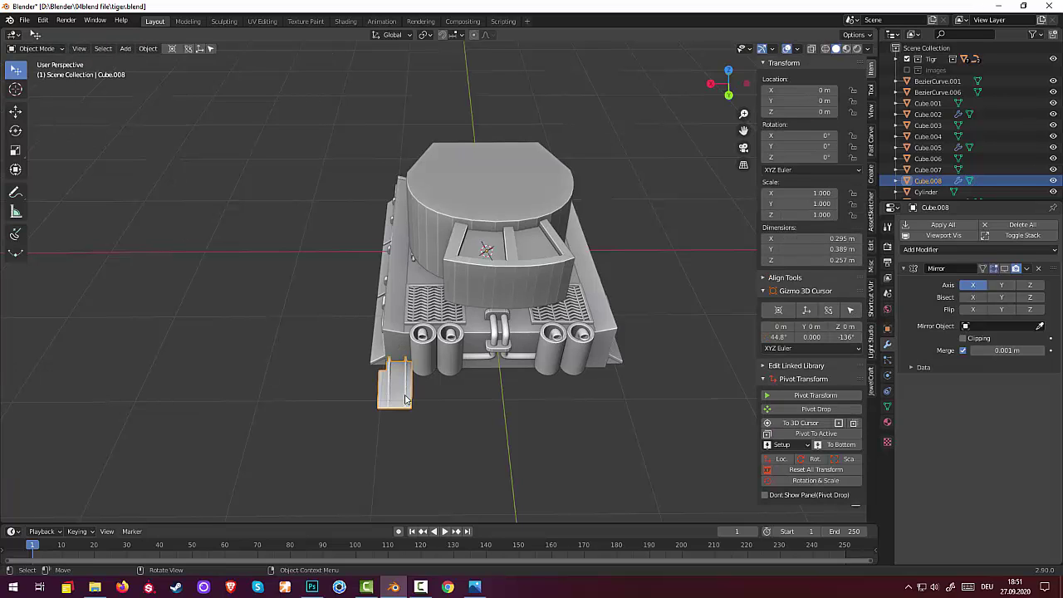
key("s")
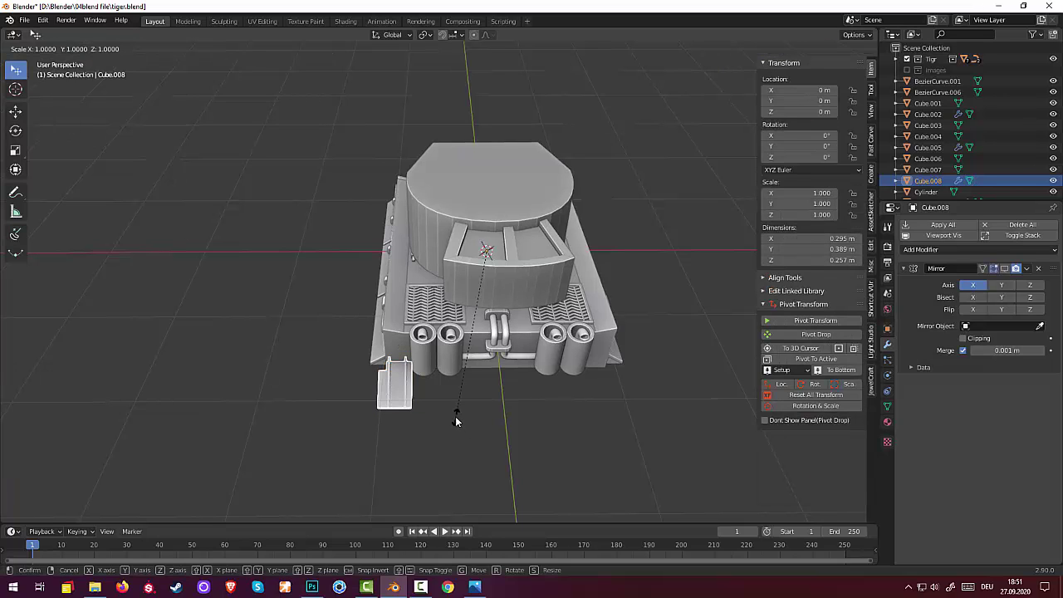
key("x")
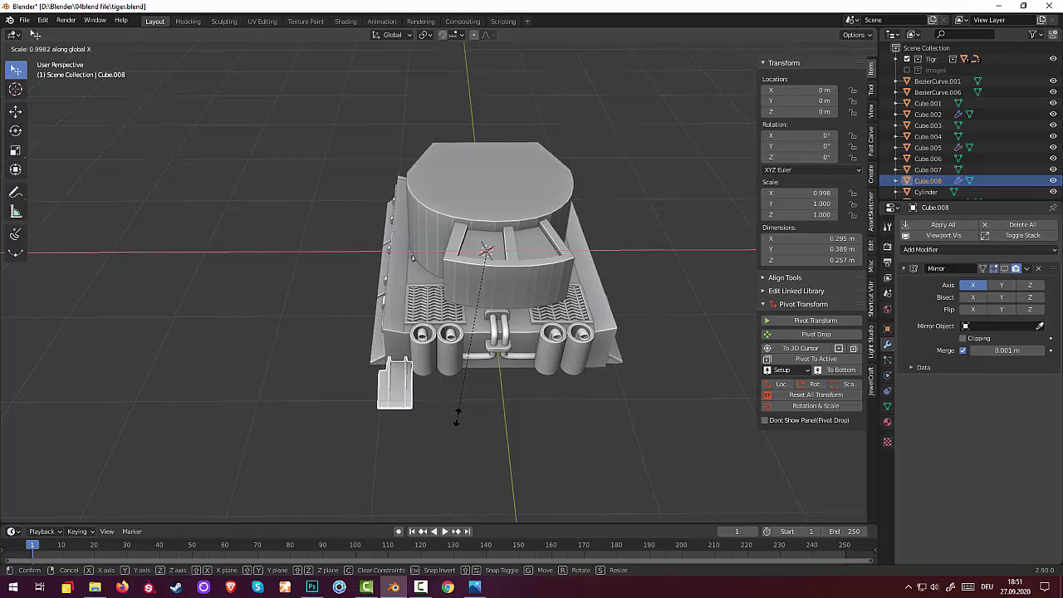
key("Escape")
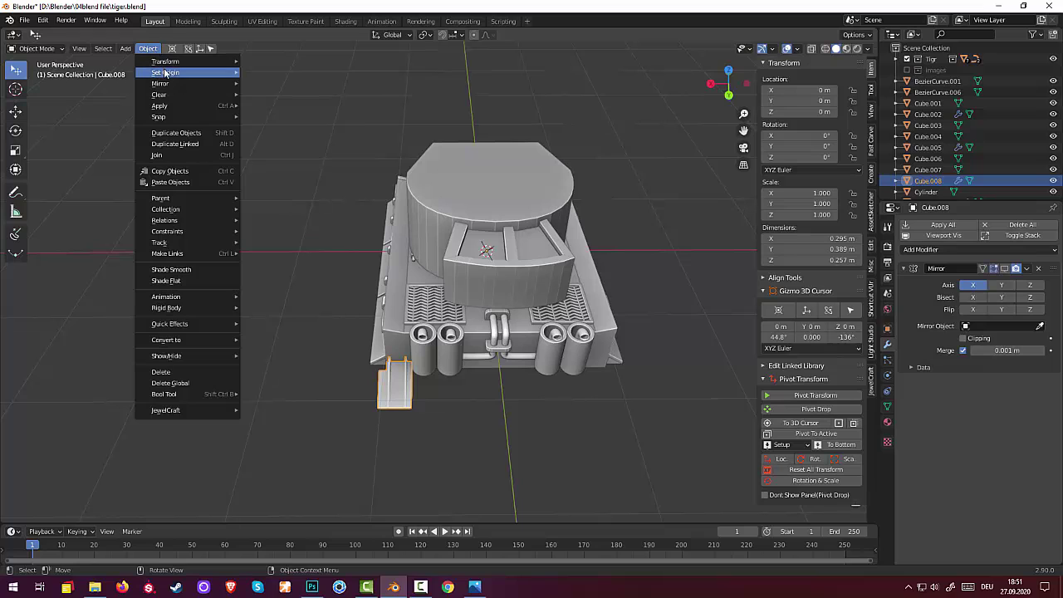
Step: Set the plate's origin to its geometry and scale it to 1.347 along X
mouse_move(165, 73)
left_click(301, 89)
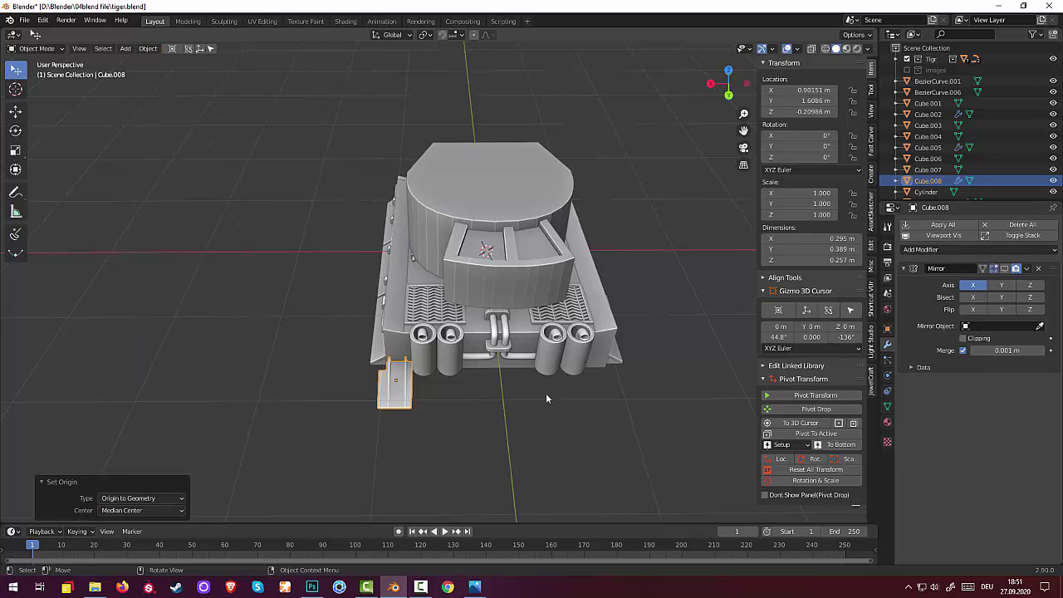
key("s")
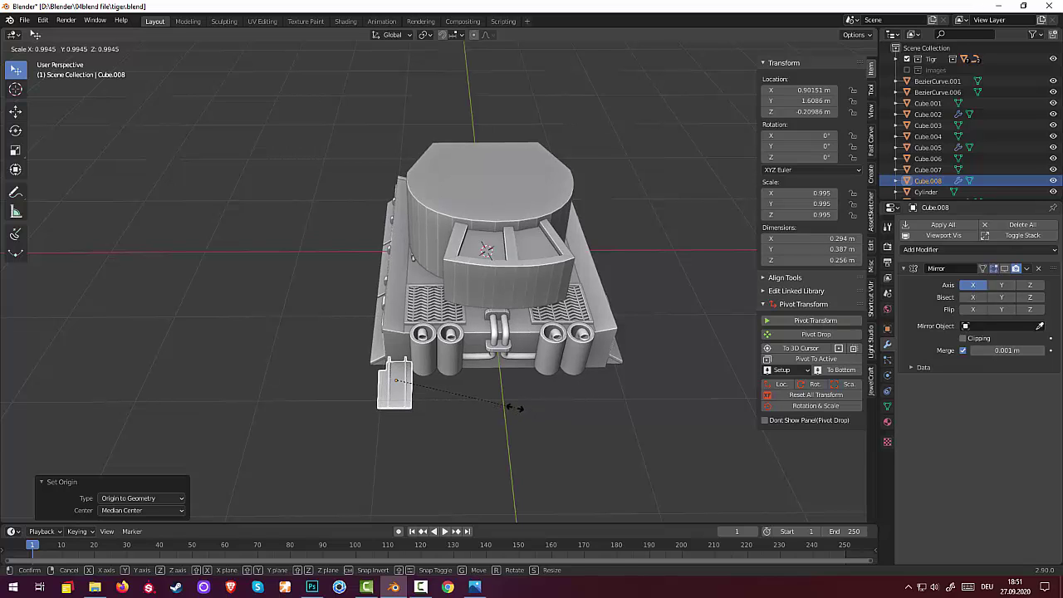
key("x")
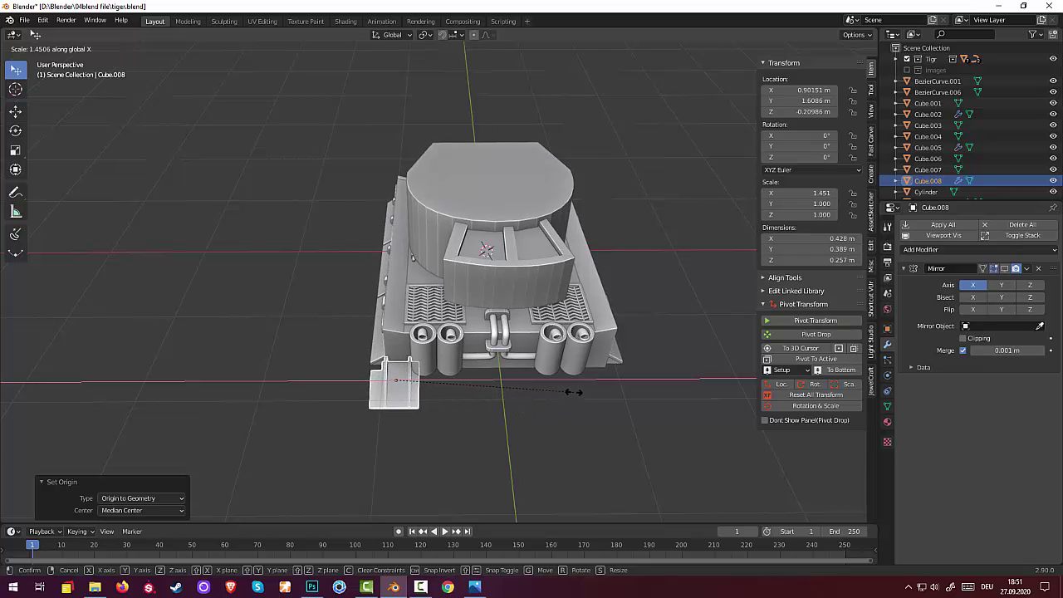
left_click(490, 415)
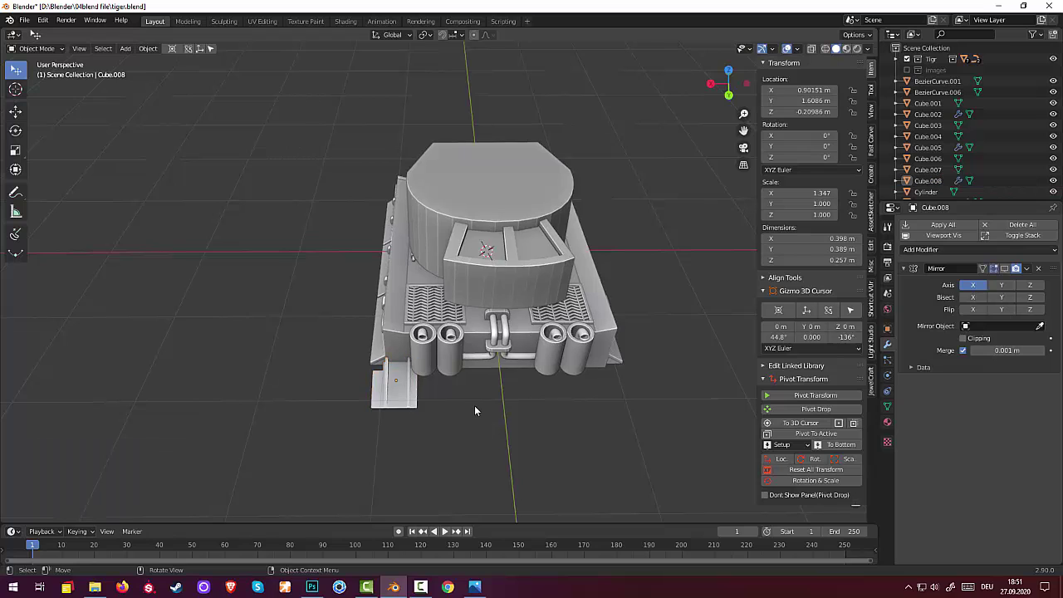
mouse_move(474, 405)
middle_mouse_down()
mouse_move(485, 344)
mouse_move(569, 318)
mouse_move(507, 362)
mouse_move(460, 376)
middle_mouse_up()
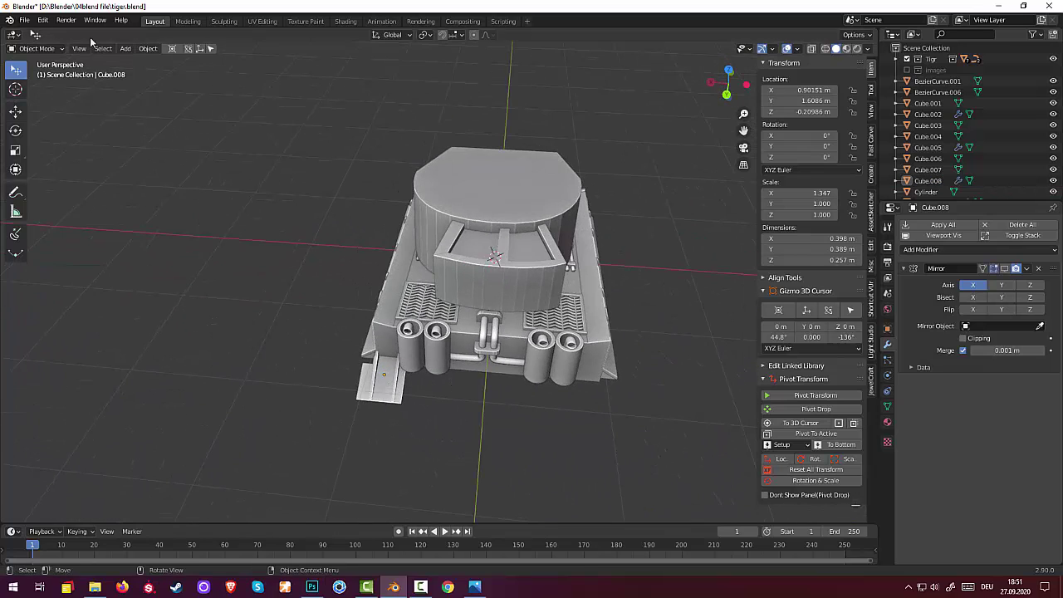
Step: Try moving the plate's origin to the 3D cursor, undo it, and reselect the plate
left_click(154, 48)
mouse_move(166, 72)
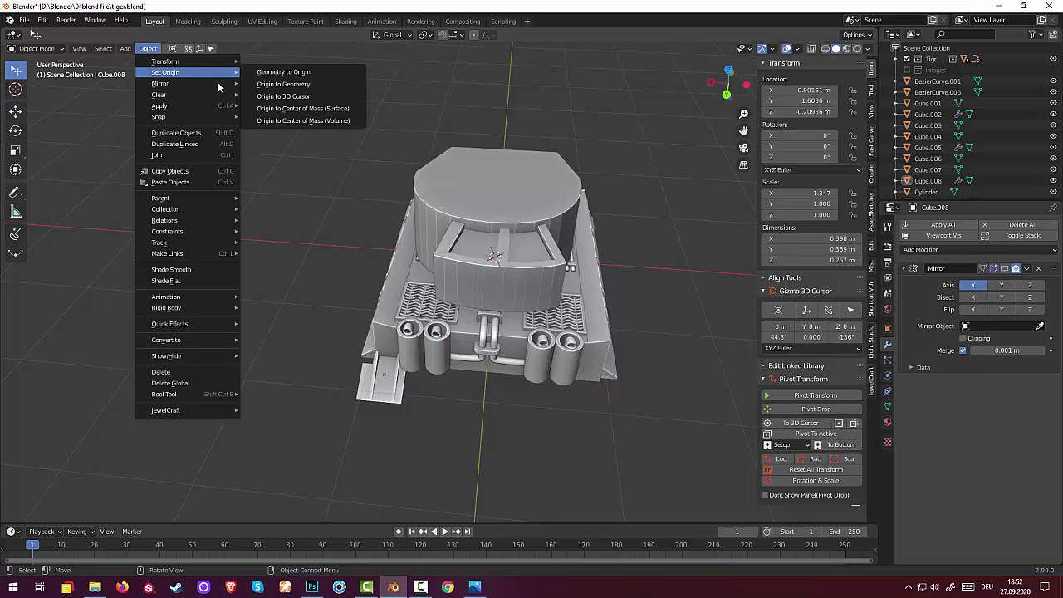
left_click(296, 98)
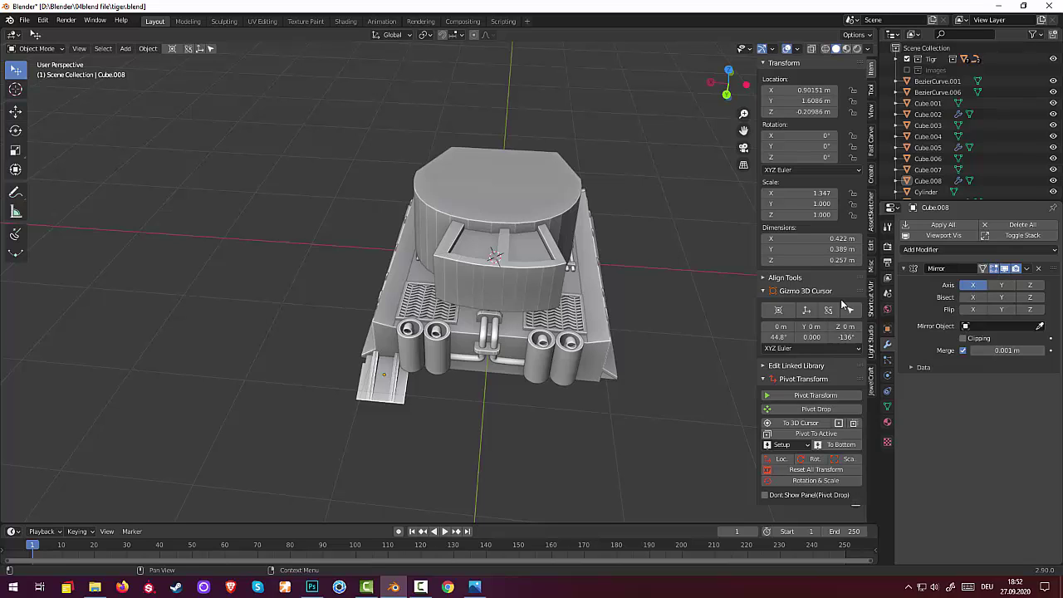
key("ctrl+z")
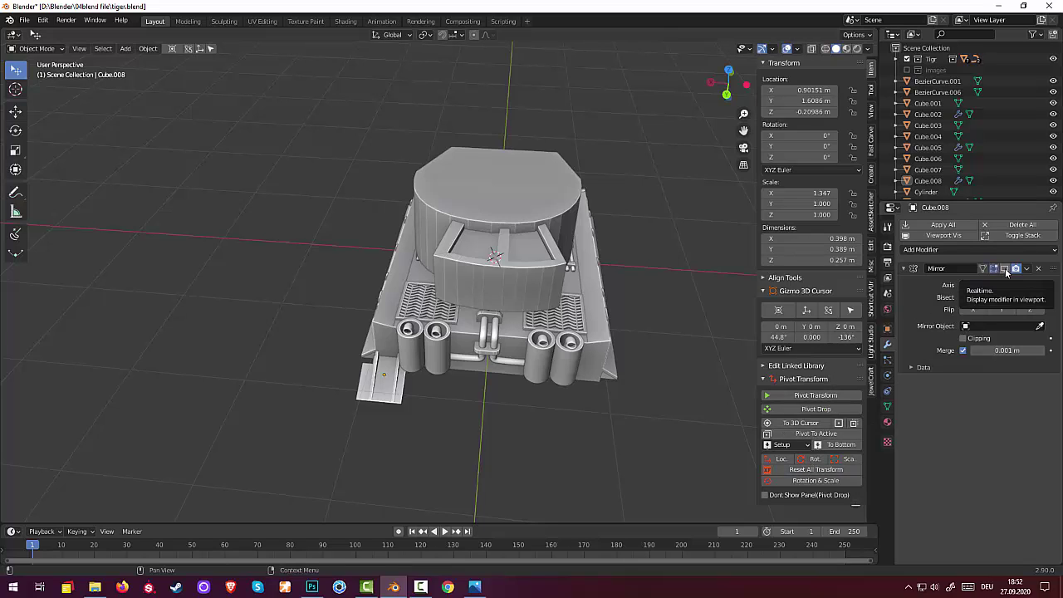
left_click(381, 405)
Step: Apply the plate's location and scale, and re-enable the Mirror modifier's viewport display
left_click(815, 469)
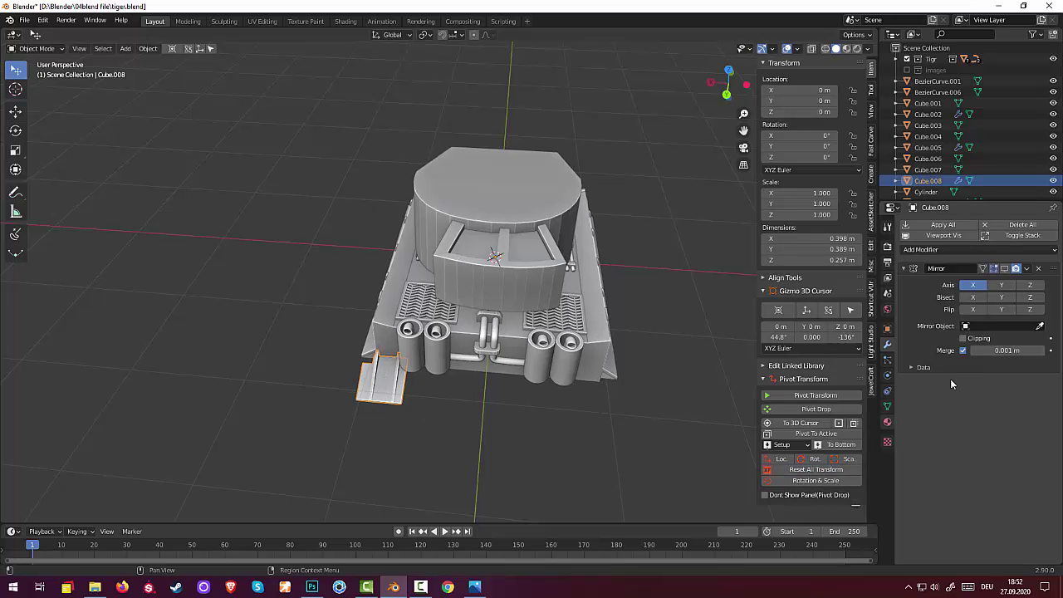
left_click(1004, 274)
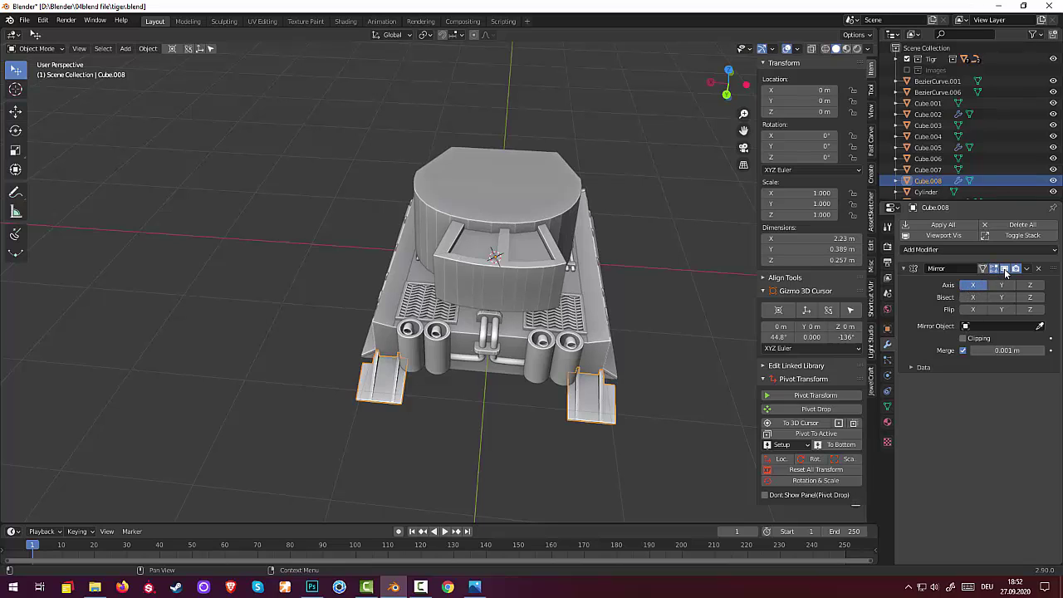
mouse_move(666, 441)
middle_mouse_down()
mouse_move(561, 438)
mouse_move(647, 386)
mouse_move(690, 425)
mouse_move(676, 418)
middle_mouse_up()
Step: Deselect, then orbit and zoom to inspect both widened rear mudguards
left_click(585, 427)
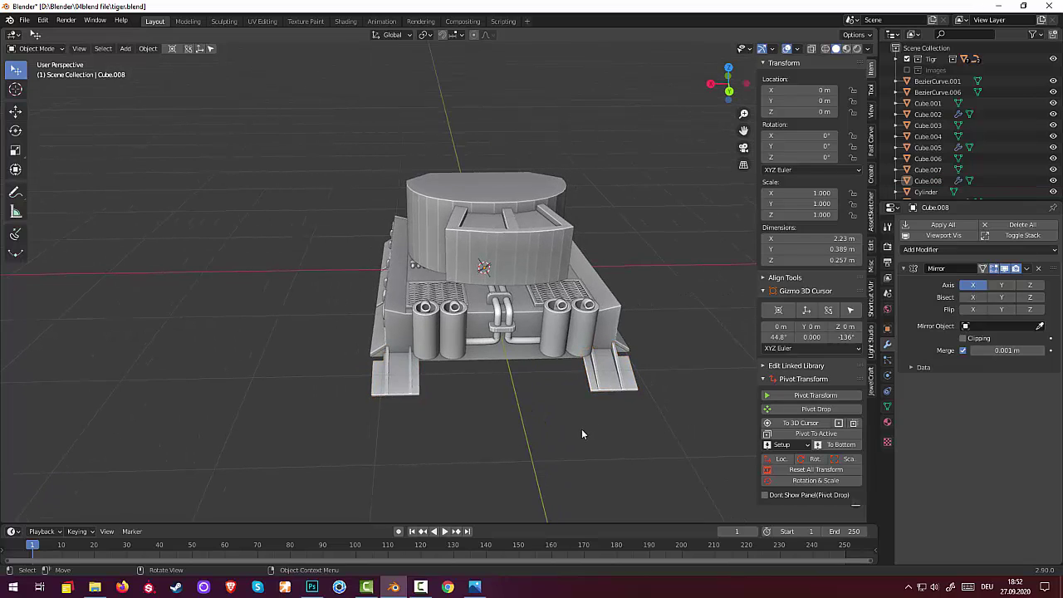
mouse_move(581, 429)
middle_mouse_down()
mouse_move(631, 439)
mouse_move(470, 350)
mouse_move(493, 389)
mouse_move(520, 399)
middle_mouse_up()
scroll(611, 432, "up", 2)
scroll(611, 430, "up", 2)
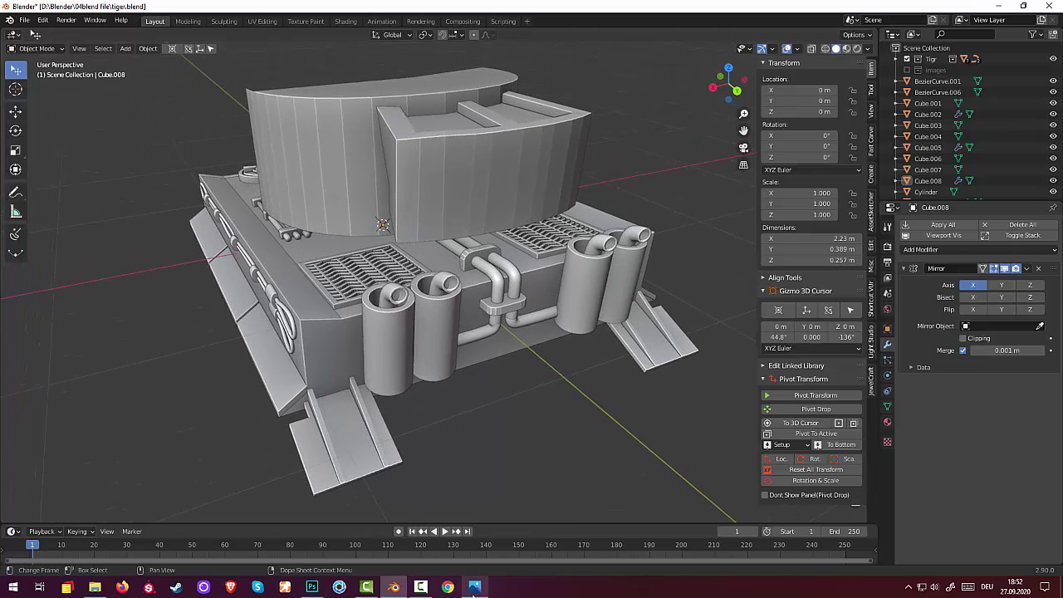
left_click(422, 588)
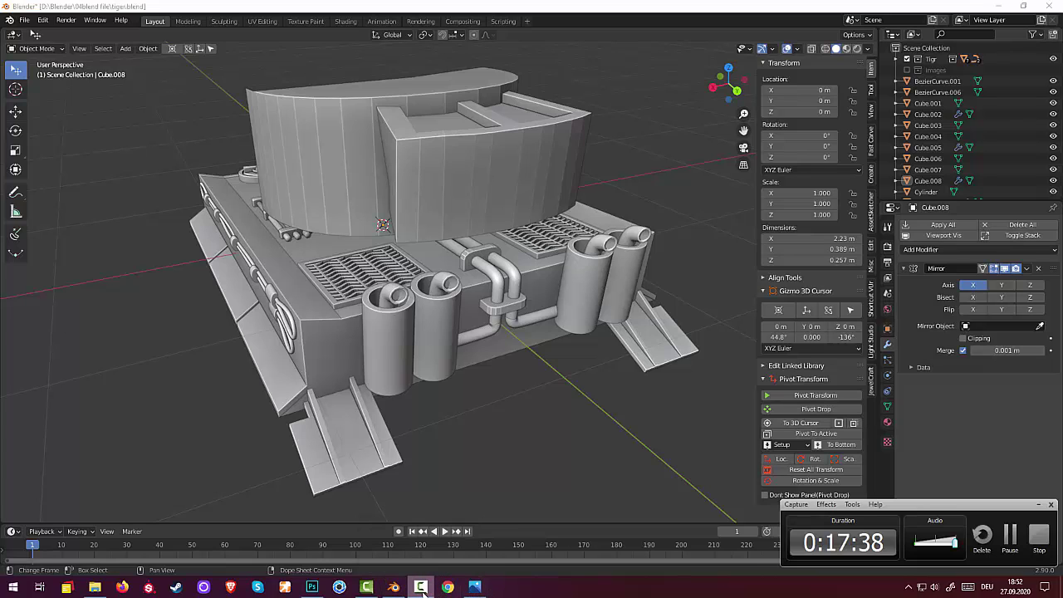